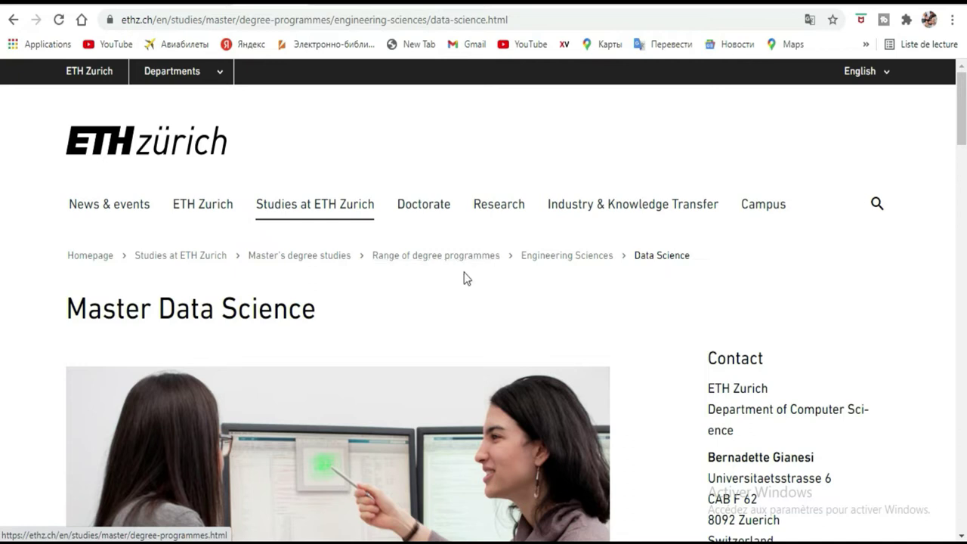
Review the Master Data Science page for its language of instruction, credits and duration, academic title, qualifying disciplines and requirement profile
{"action": "scroll", "coordinate": [457, 275], "scroll_direction": "down", "scroll_amount": 6}
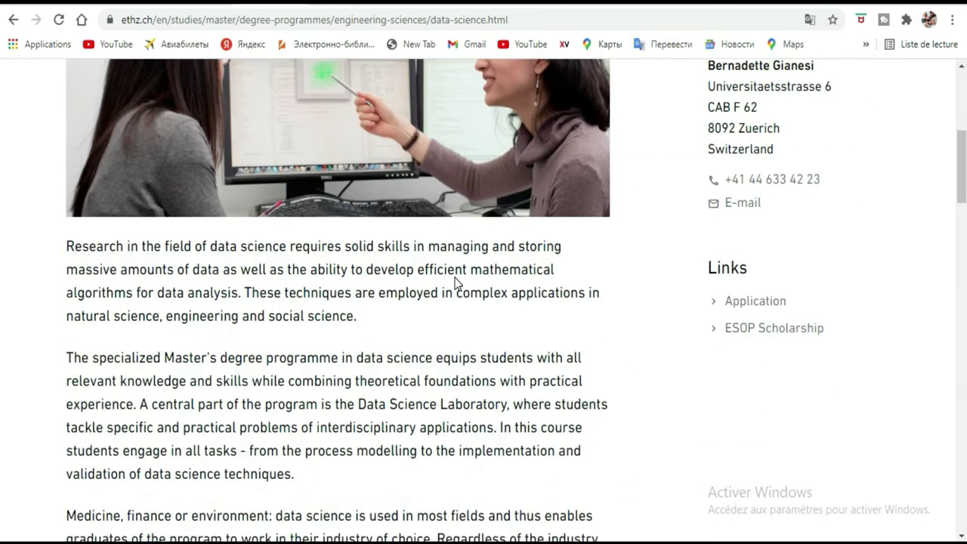
{"action": "scroll", "coordinate": [464, 273], "scroll_direction": "down", "scroll_amount": 4}
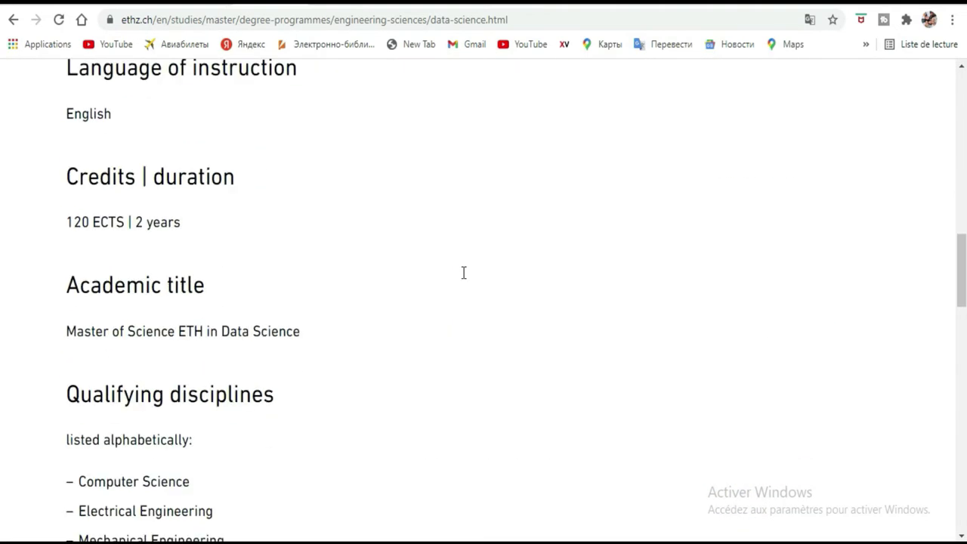
{"action": "scroll", "coordinate": [464, 278], "scroll_direction": "up", "scroll_amount": 2}
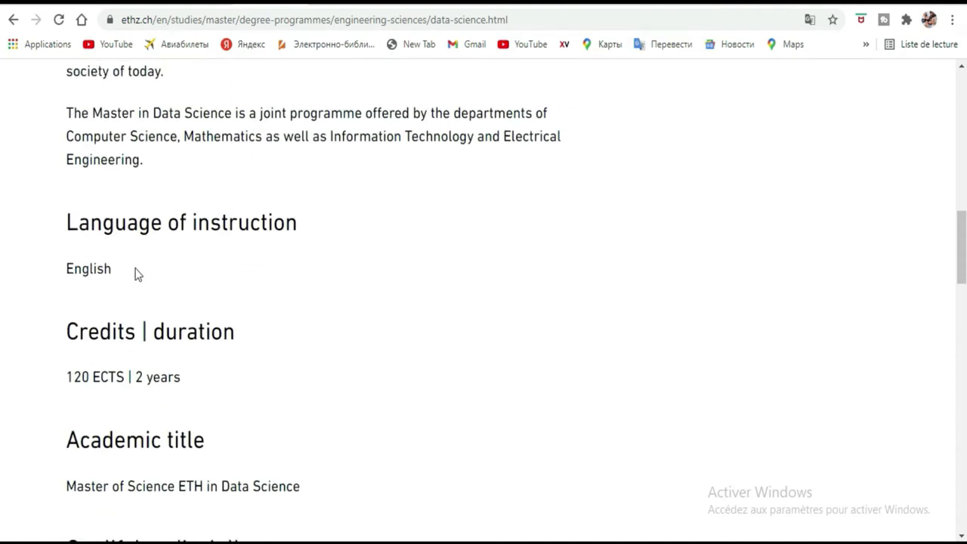
{"action": "left_click_drag", "start_coordinate": [139, 270], "coordinate": [65, 269]}
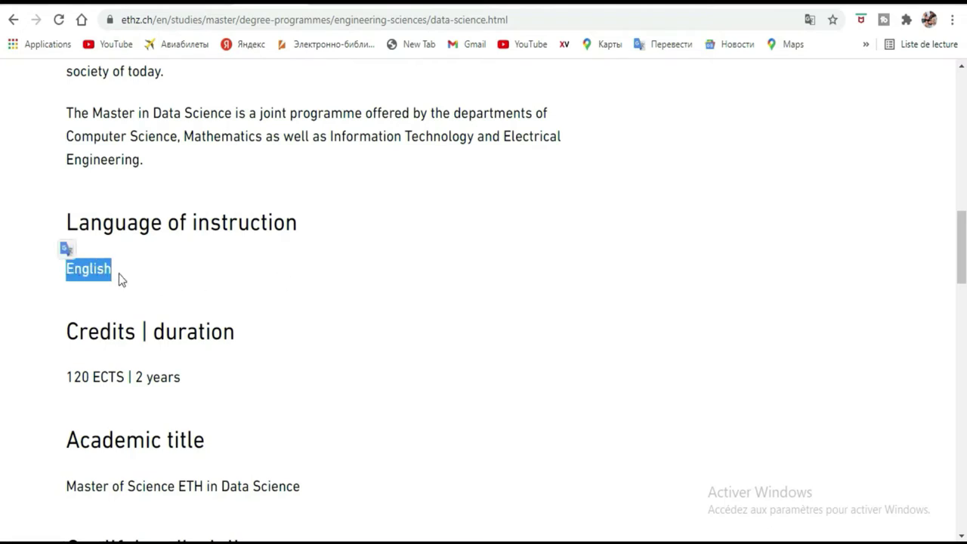
{"action": "scroll", "coordinate": [429, 274], "scroll_direction": "down", "scroll_amount": 3}
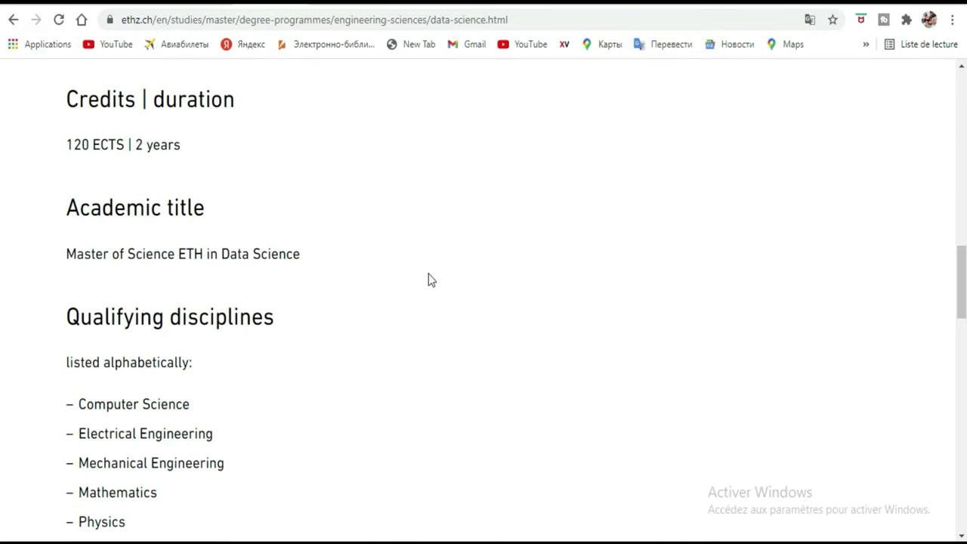
{"action": "scroll", "coordinate": [446, 265], "scroll_direction": "down", "scroll_amount": 3}
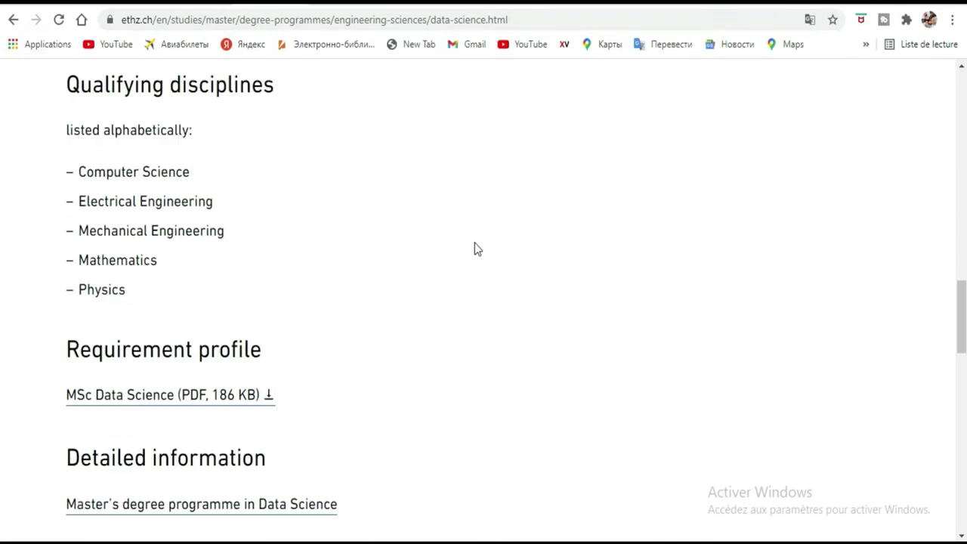
{"action": "scroll", "coordinate": [470, 248], "scroll_direction": "down", "scroll_amount": 4}
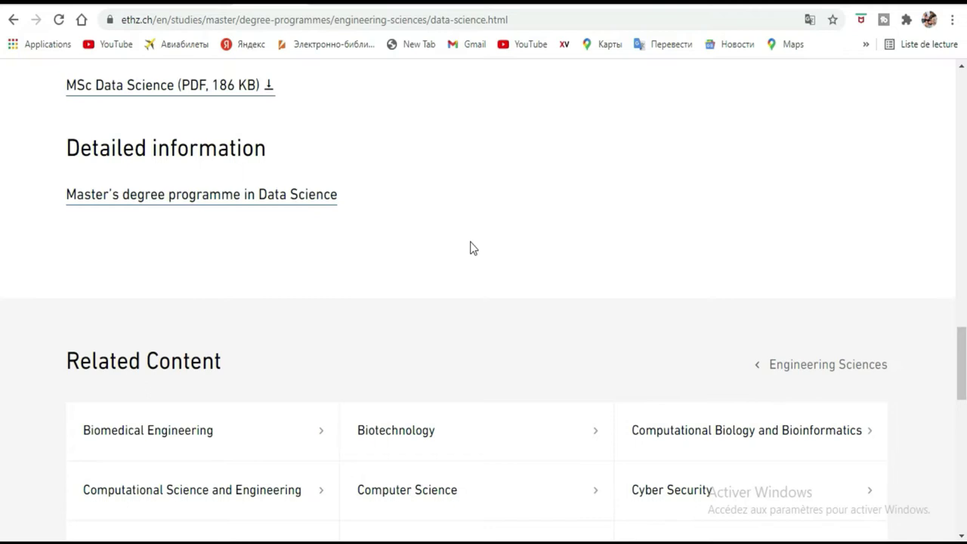
{"action": "scroll", "coordinate": [470, 248], "scroll_direction": "down", "scroll_amount": 3}
{"action": "scroll", "coordinate": [469, 248], "scroll_direction": "up", "scroll_amount": 12}
{"action": "scroll", "coordinate": [514, 243], "scroll_direction": "up", "scroll_amount": 6}
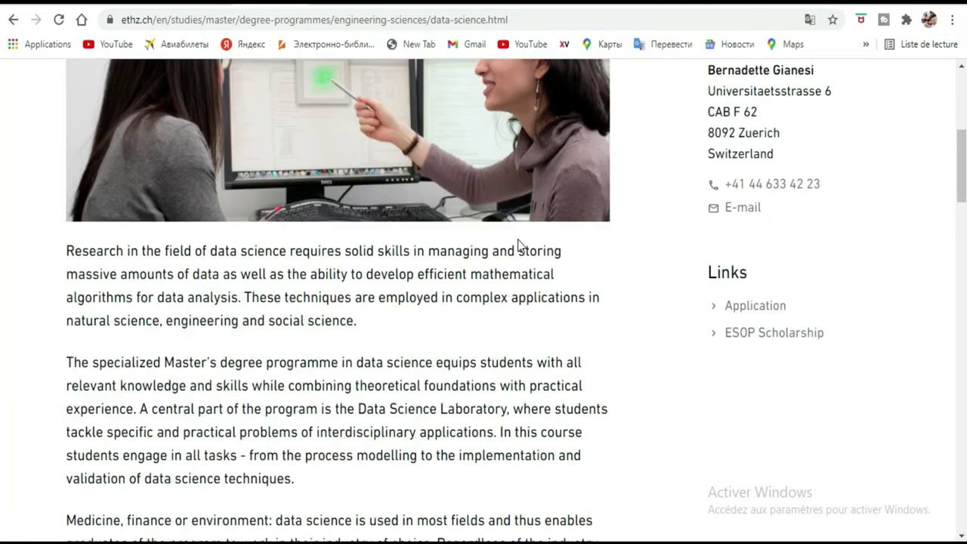
{"action": "scroll", "coordinate": [518, 248], "scroll_direction": "up", "scroll_amount": 5}
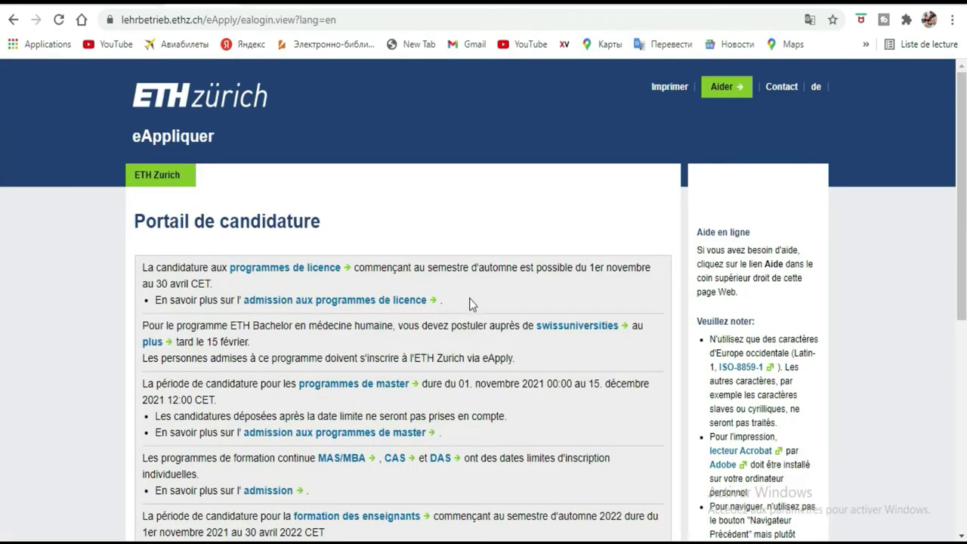
Open the new user account registration form from the application portal and look over its personal data and photo sections
{"action": "scroll", "coordinate": [469, 303], "scroll_direction": "down", "scroll_amount": 3}
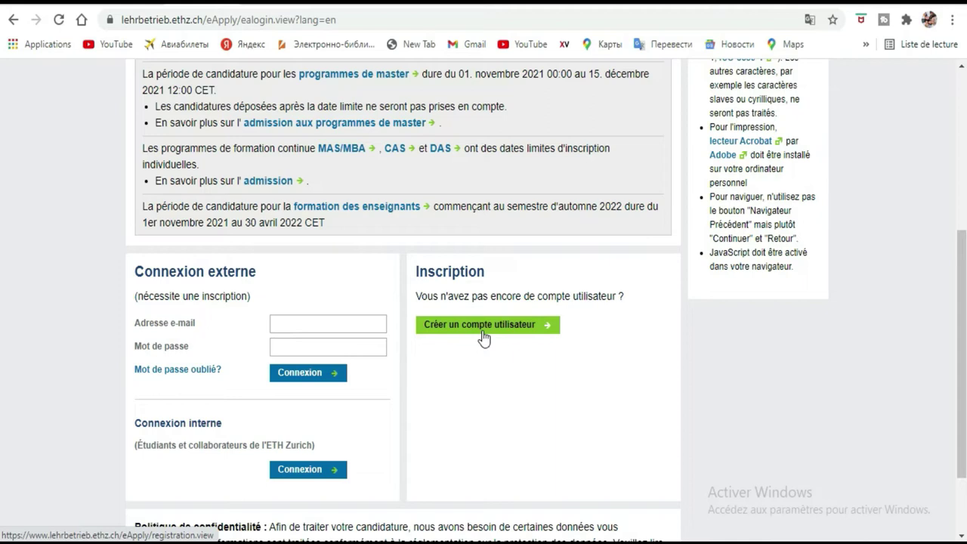
{"action": "left_click", "coordinate": [483, 338]}
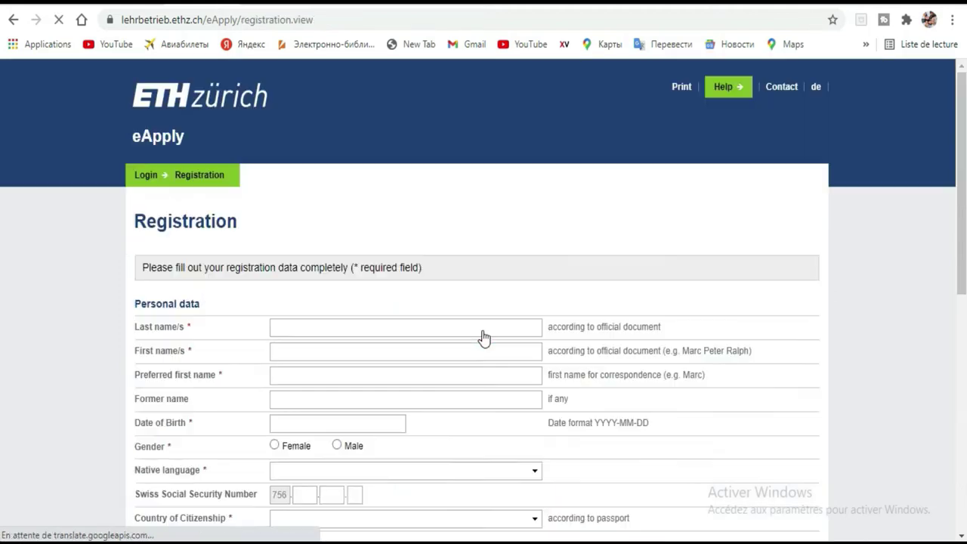
{"action": "scroll", "coordinate": [425, 314], "scroll_direction": "down", "scroll_amount": 4}
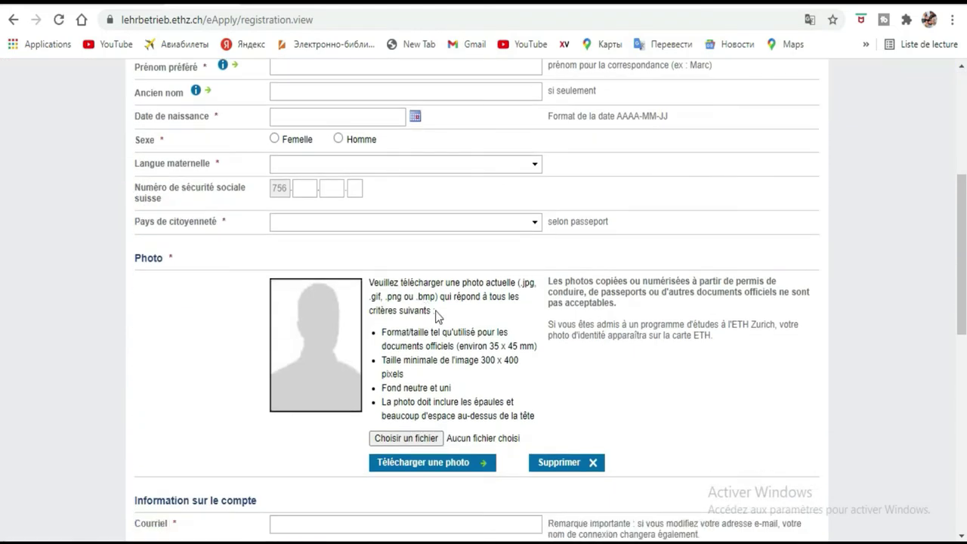
{"action": "scroll", "coordinate": [436, 310], "scroll_direction": "up", "scroll_amount": 3}
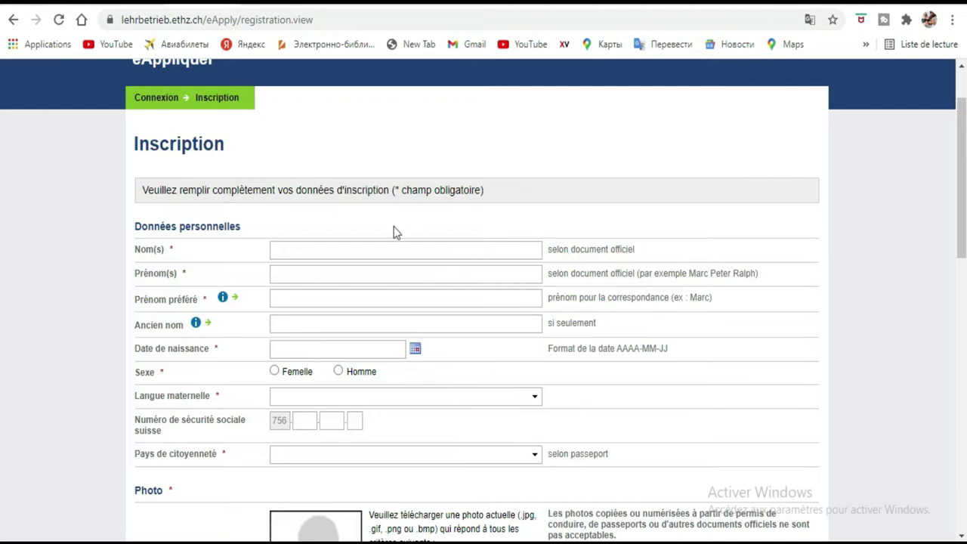
{"action": "scroll", "coordinate": [392, 236], "scroll_direction": "down", "scroll_amount": 1}
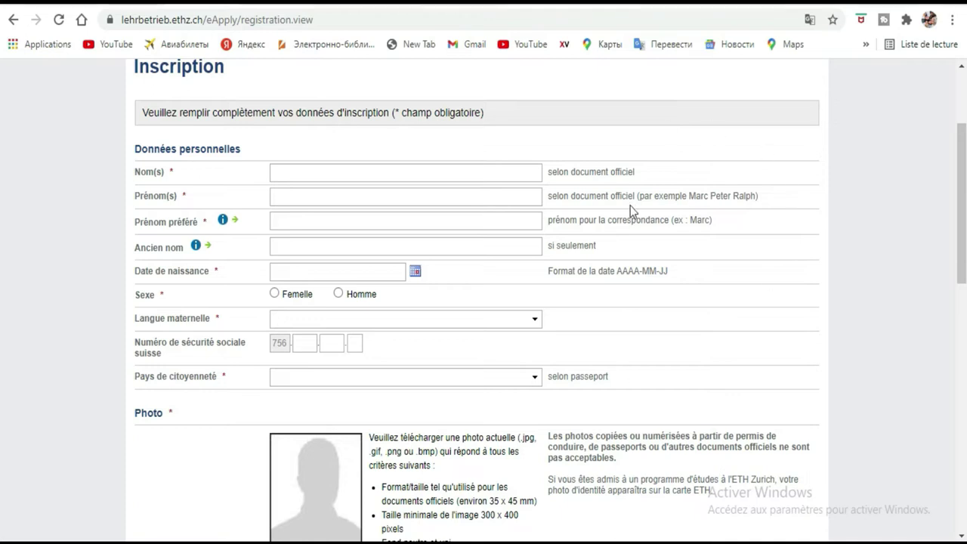
Bring up the on-screen keyboard, switch the input language to English (United States) and move the keyboard lower over the page
{"action": "left_click", "coordinate": [317, 173]}
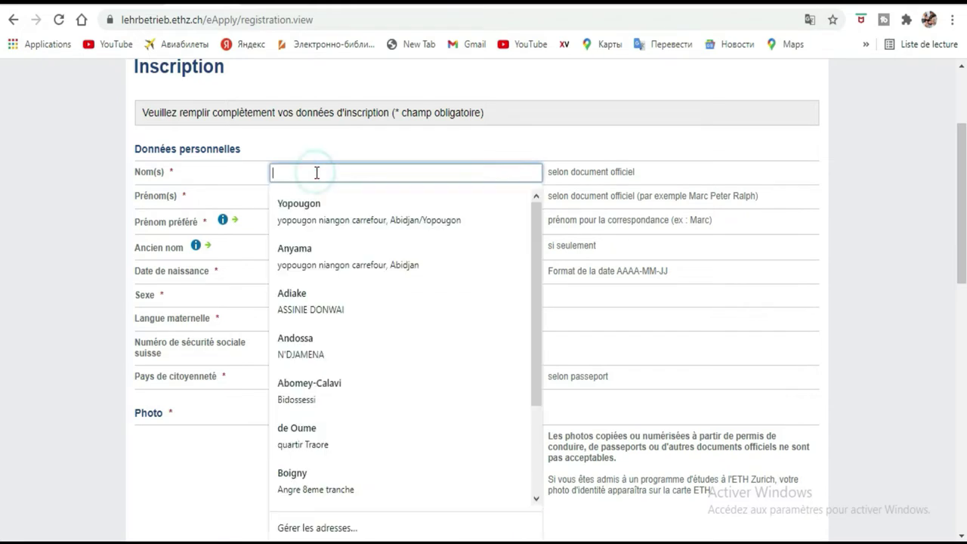
{"action": "left_click", "coordinate": [624, 143]}
{"action": "key", "text": "ctrl+super+o"}
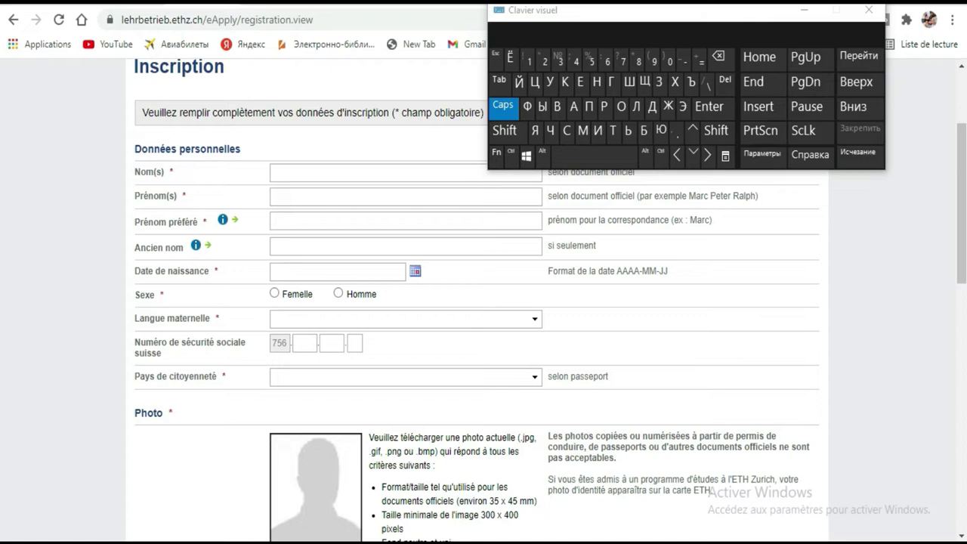
{"action": "left_click", "coordinate": [866, 527]}
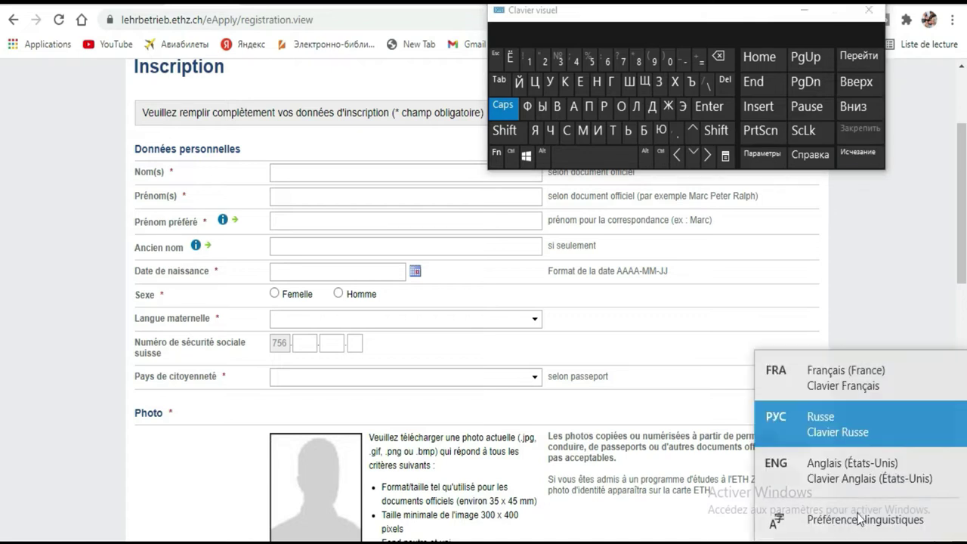
{"action": "left_click", "coordinate": [839, 472]}
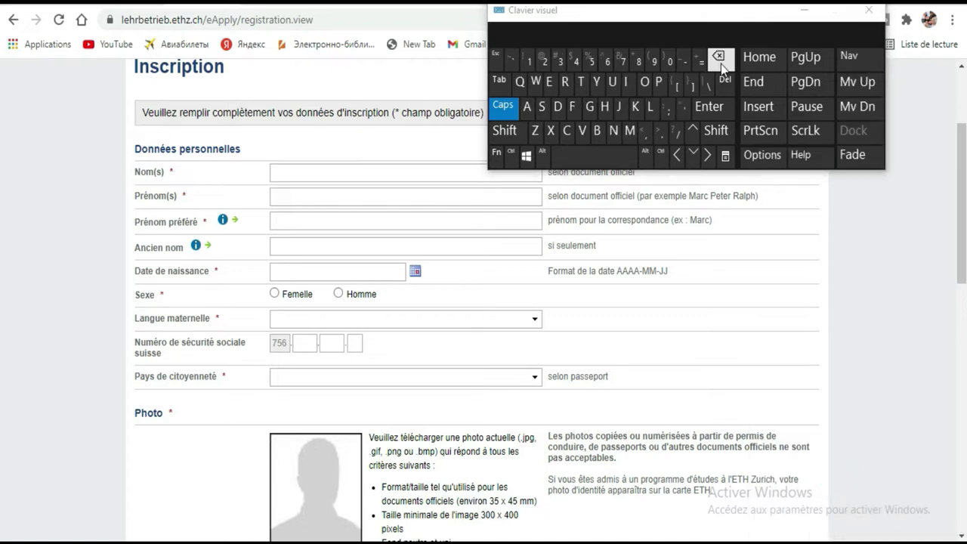
{"action": "left_click_drag", "start_coordinate": [635, 16], "coordinate": [671, 89]}
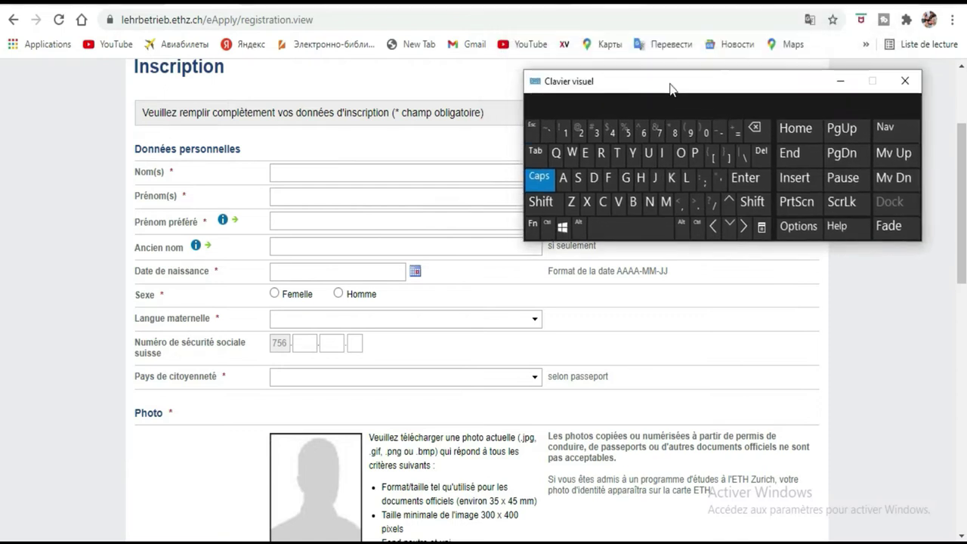
Turn off caps lock and enter the applicant's last name with an initial capital using the on-screen keyboard
{"action": "left_click", "coordinate": [548, 180]}
{"action": "left_click", "coordinate": [315, 170]}
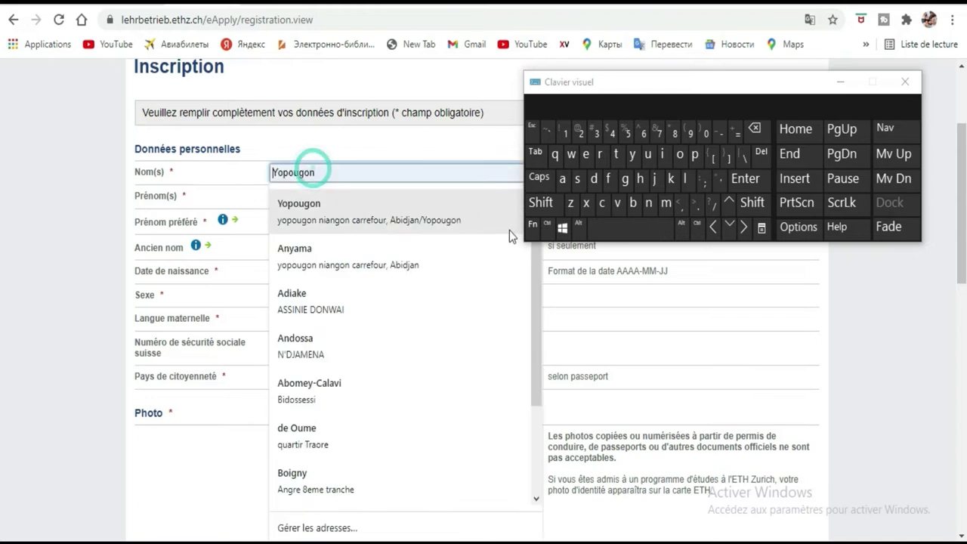
{"action": "left_click", "coordinate": [541, 203]}
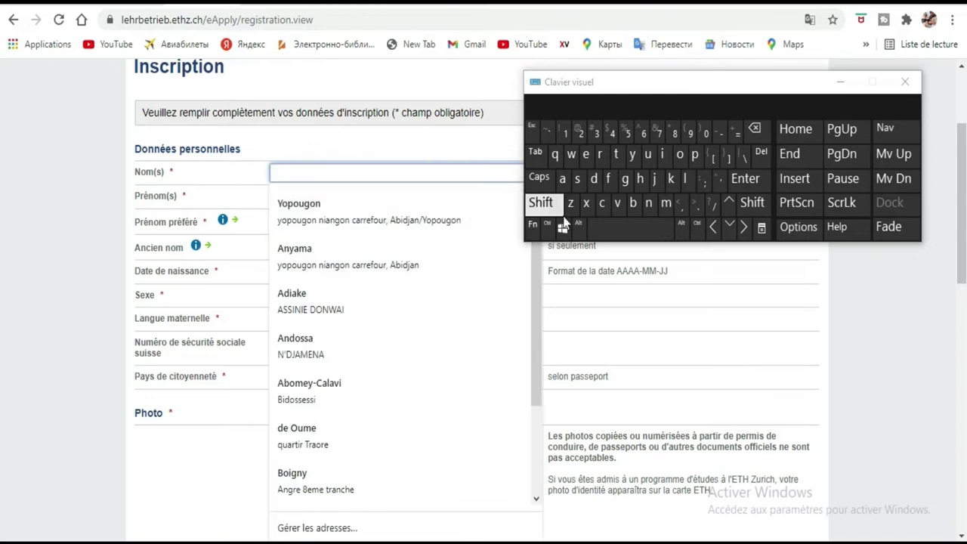
{"action": "left_click", "coordinate": [578, 178]}
{"action": "left_click", "coordinate": [663, 153]}
{"action": "left_click", "coordinate": [610, 179]}
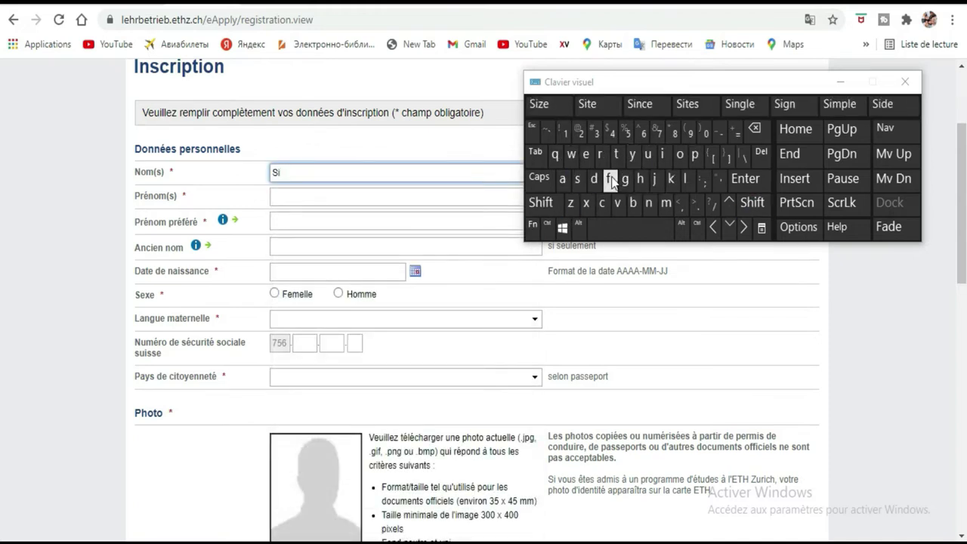
{"action": "left_click", "coordinate": [663, 155]}
{"action": "left_click", "coordinate": [680, 158]}
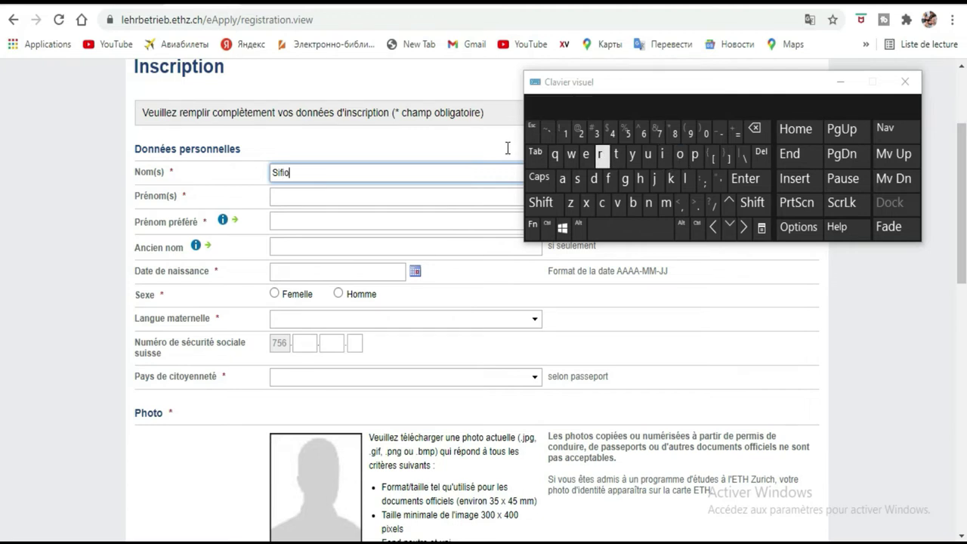
Enter the applicant's first name in the personal data and move the on-screen keyboard away from the form fields
{"action": "left_click", "coordinate": [298, 193]}
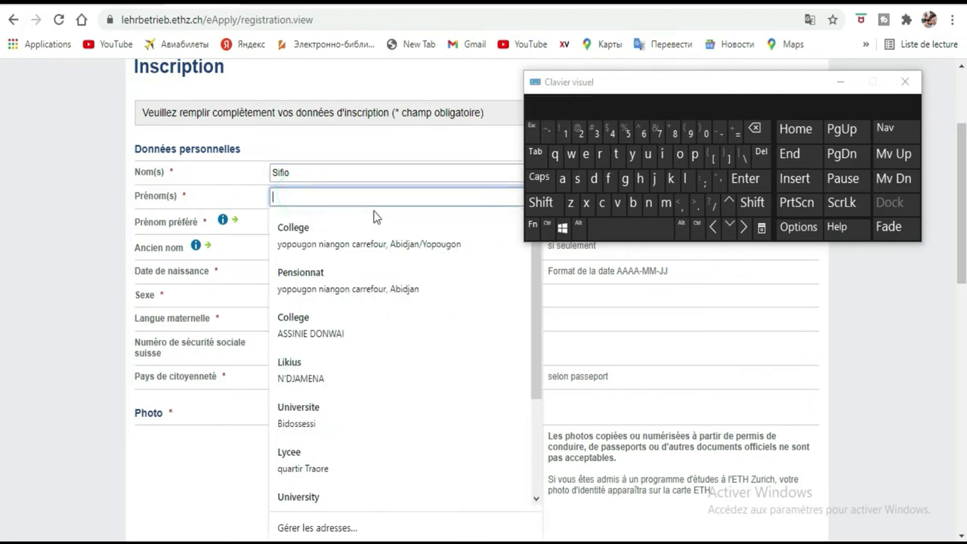
{"action": "left_click", "coordinate": [609, 178]}
{"action": "left_click", "coordinate": [648, 156]}
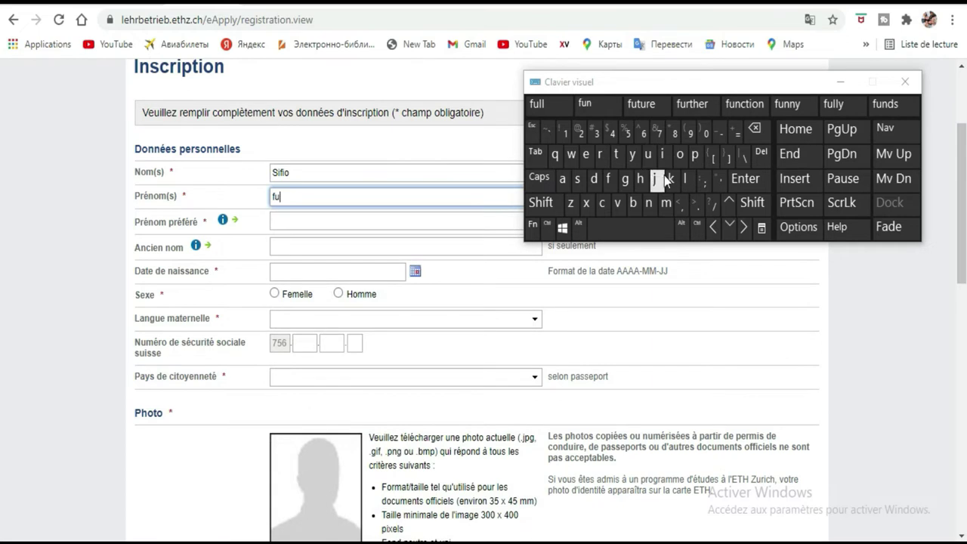
{"action": "left_click", "coordinate": [672, 180]}
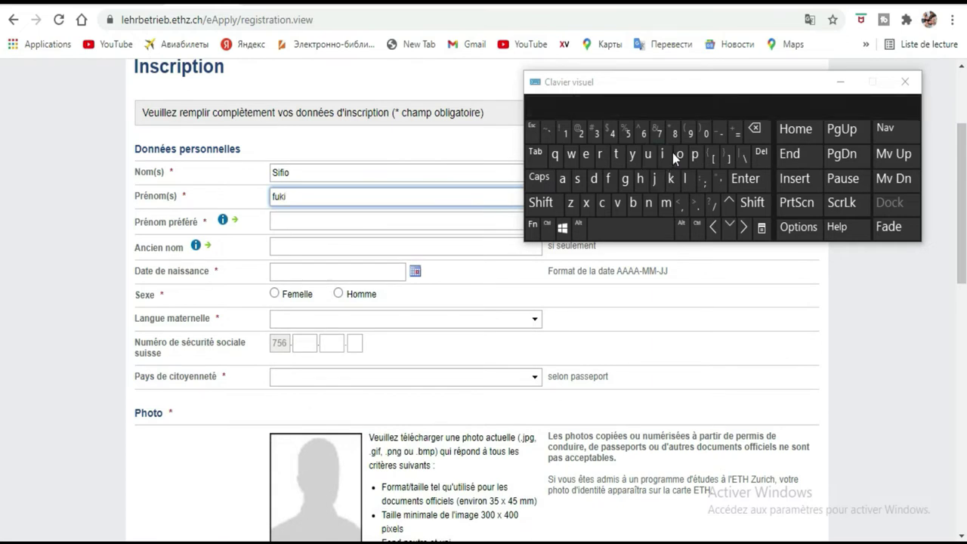
{"action": "left_click", "coordinate": [665, 155]}
{"action": "left_click", "coordinate": [691, 83]}
{"action": "left_click_drag", "start_coordinate": [691, 83], "coordinate": [573, 7]}
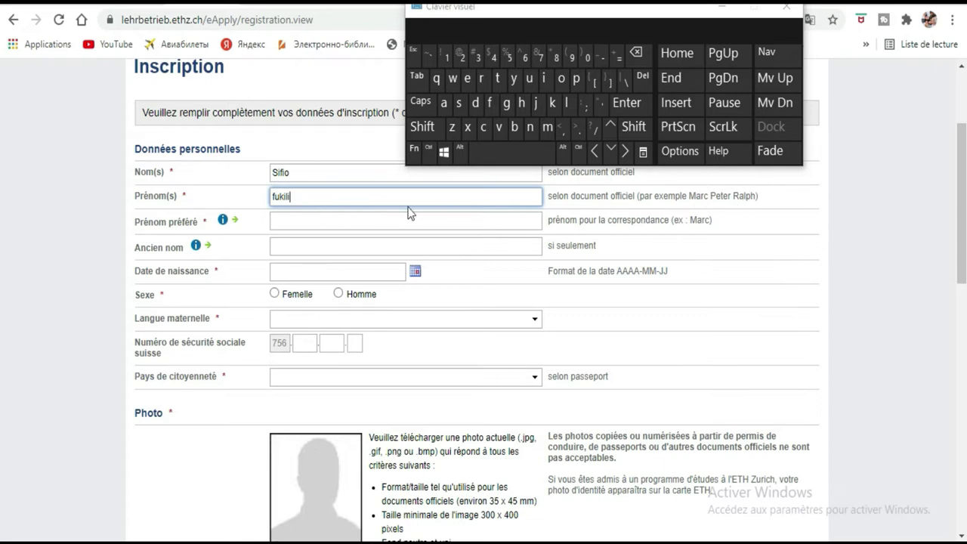
Copy the applicant's first name into the preferred first name field
{"action": "left_click_drag", "start_coordinate": [295, 191], "coordinate": [272, 193]}
{"action": "key", "text": "ctrl+c"}
{"action": "left_click", "coordinate": [306, 196]}
{"action": "right_click", "coordinate": [277, 193]}
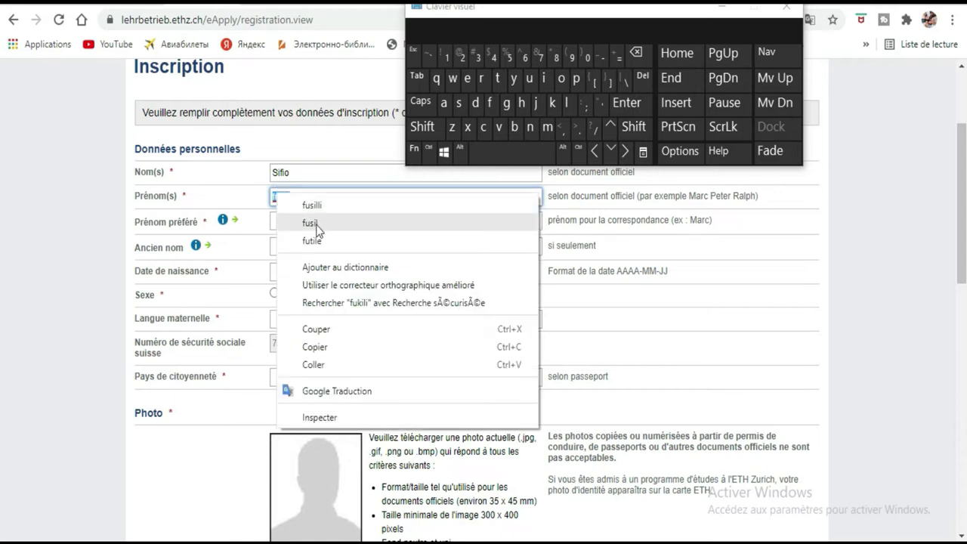
{"action": "left_click", "coordinate": [330, 355]}
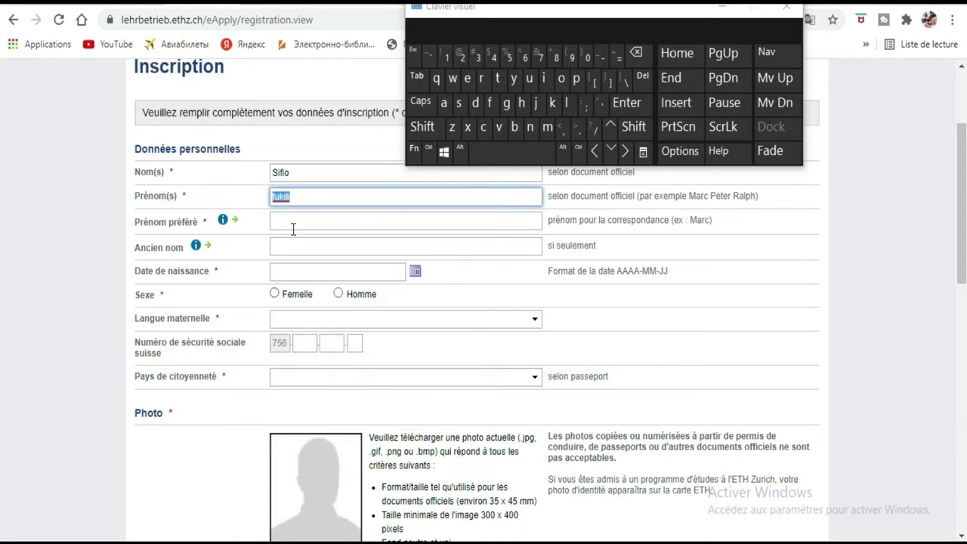
{"action": "left_click", "coordinate": [298, 221]}
{"action": "right_click", "coordinate": [303, 216]}
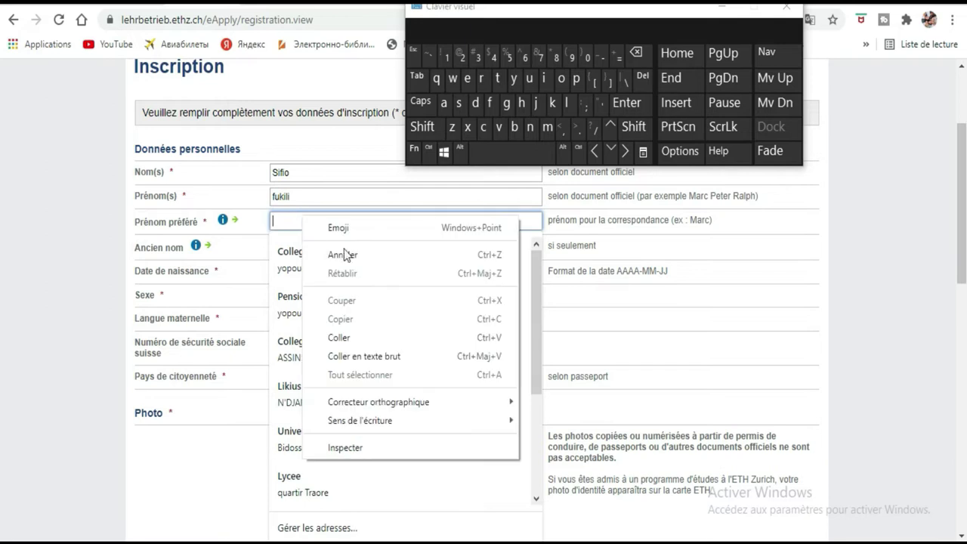
{"action": "left_click", "coordinate": [350, 353]}
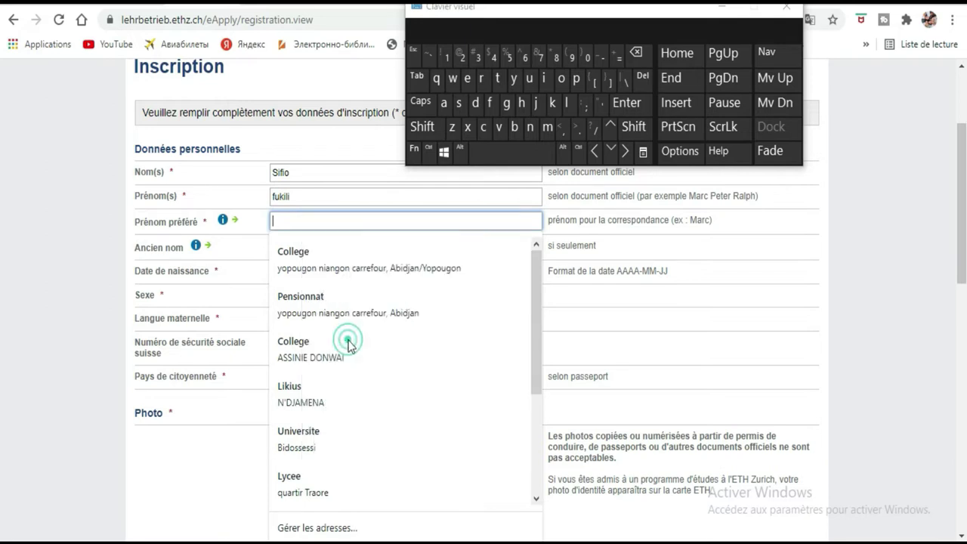
{"action": "left_click", "coordinate": [179, 473]}
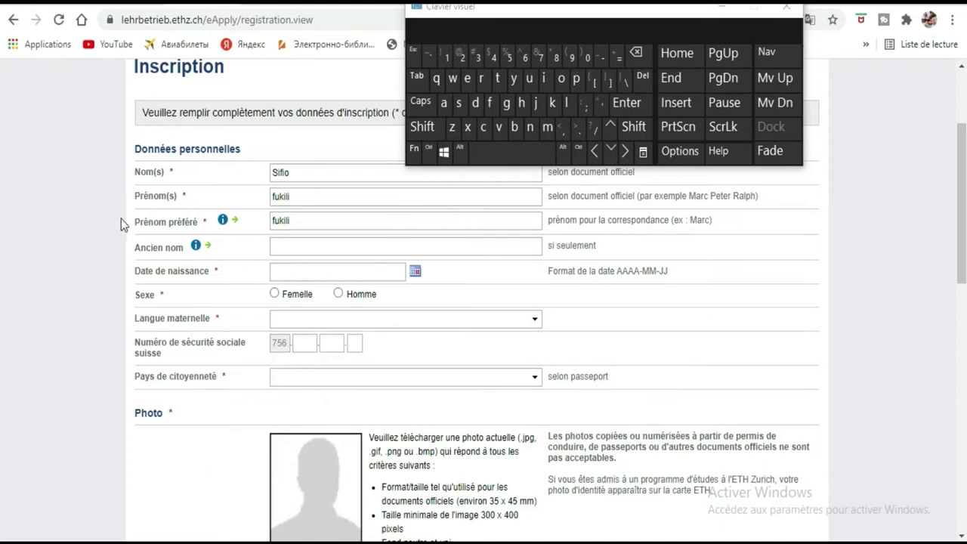
{"action": "left_click", "coordinate": [415, 273]}
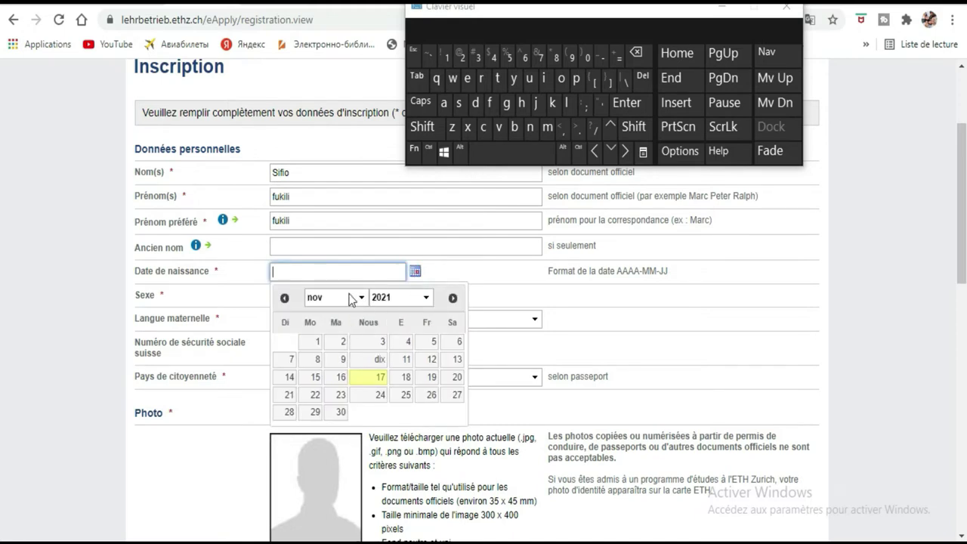
{"action": "left_click", "coordinate": [425, 299]}
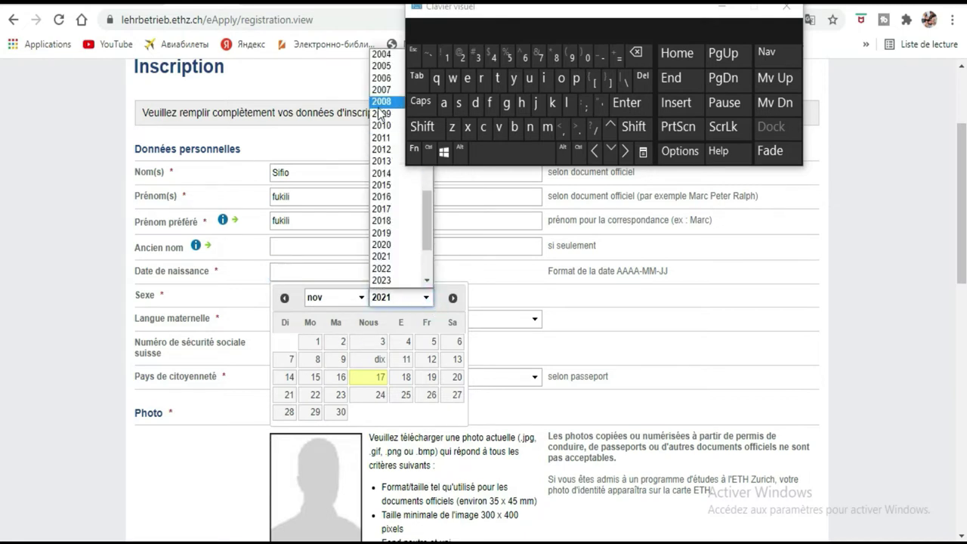
{"action": "scroll", "coordinate": [386, 219], "scroll_direction": "up", "scroll_amount": 5}
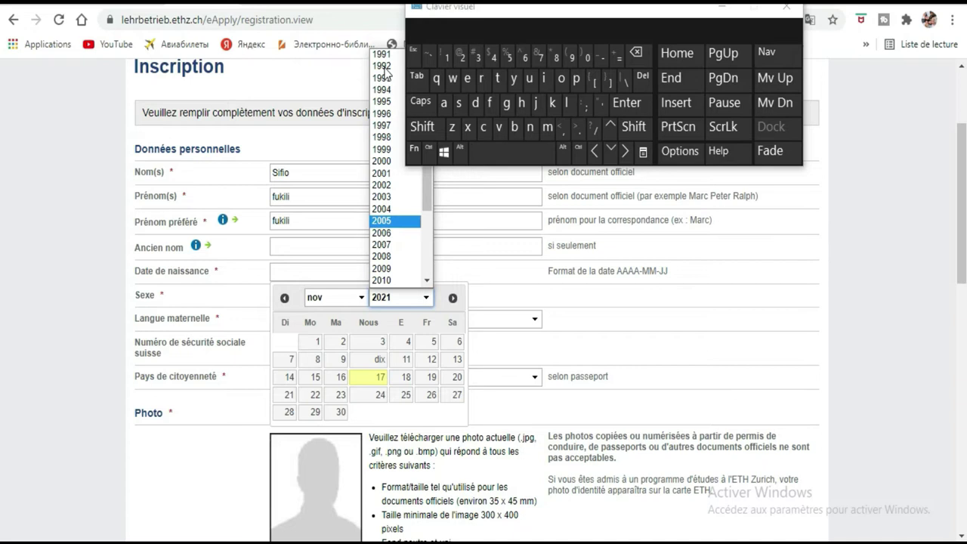
{"action": "left_click", "coordinate": [382, 185]}
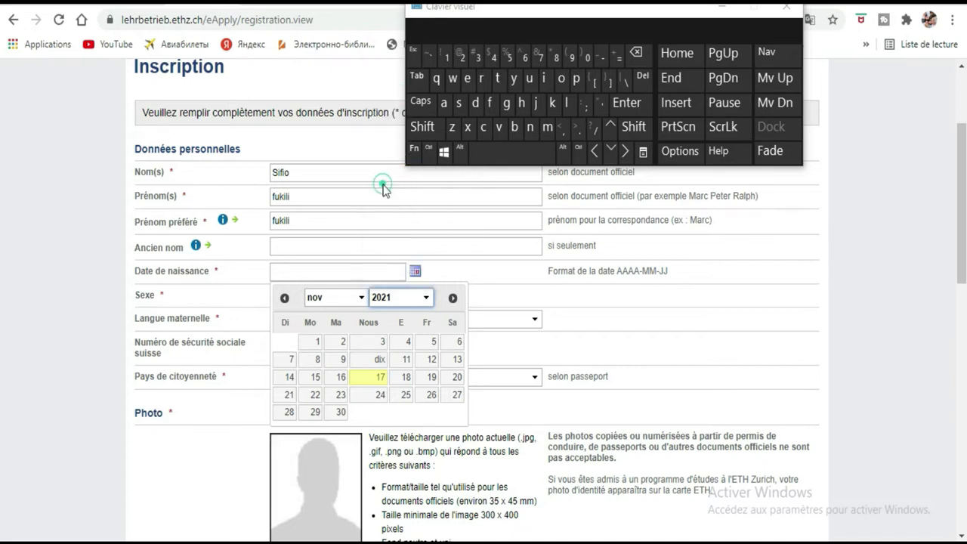
{"action": "left_click", "coordinate": [337, 368]}
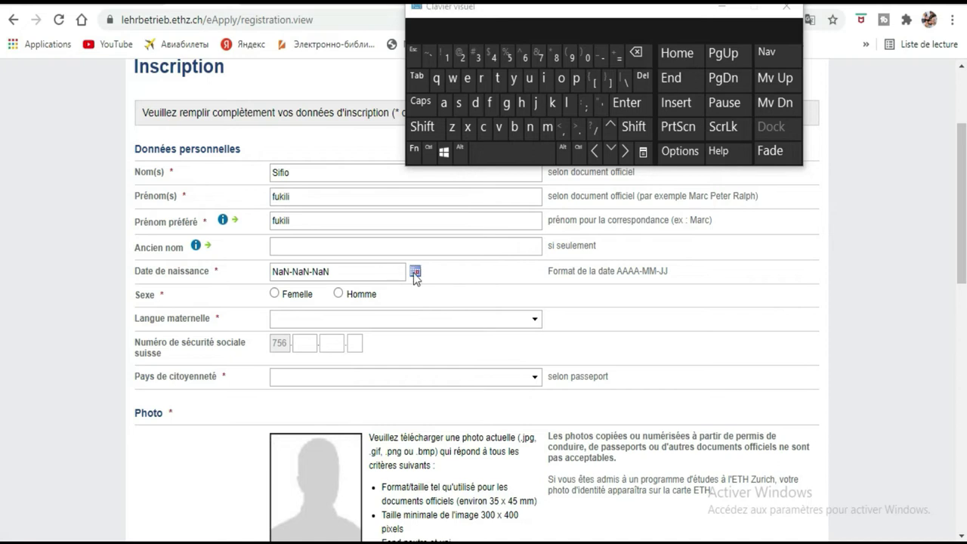
Clear the invalid entry in the date of birth field and enter the applicant's date of birth in year-month-day format
{"action": "left_click", "coordinate": [357, 272]}
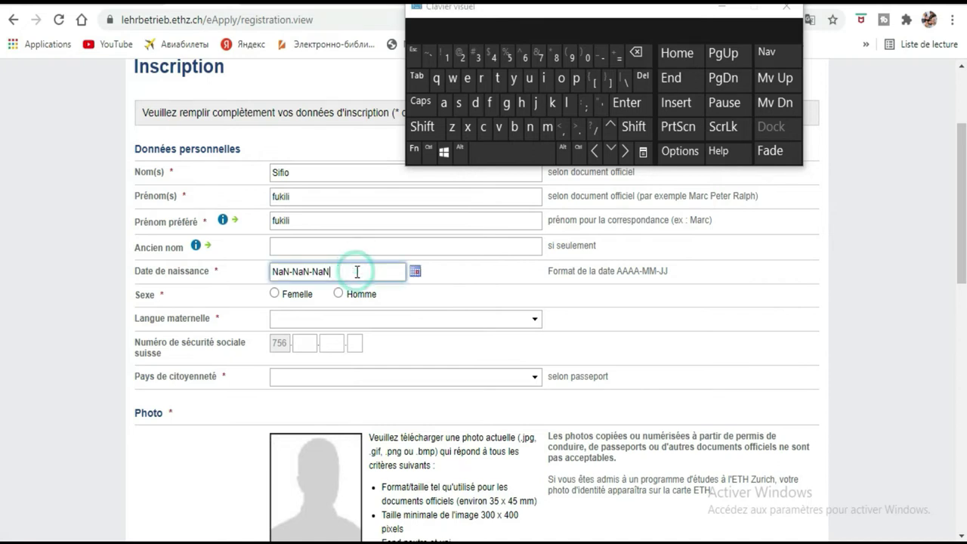
{"action": "left_click", "coordinate": [633, 56]}
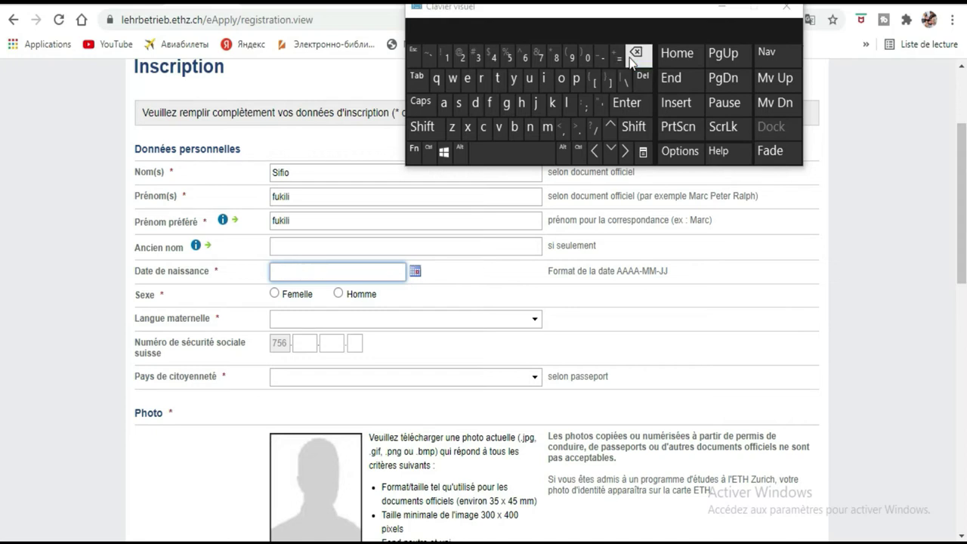
{"action": "left_click", "coordinate": [463, 57]}
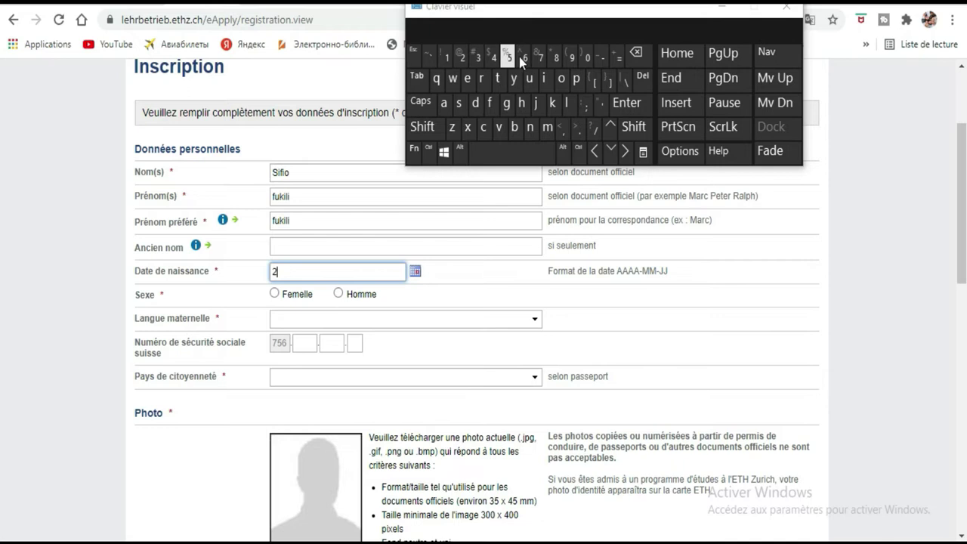
{"action": "left_click", "coordinate": [586, 59]}
{"action": "left_click", "coordinate": [463, 57]}
{"action": "left_click", "coordinate": [607, 59]}
{"action": "left_click", "coordinate": [589, 59]}
{"action": "left_click", "coordinate": [478, 57]}
{"action": "left_click", "coordinate": [604, 58]}
{"action": "left_click", "coordinate": [586, 59]}
Set the applicant's gender to Homme (male) and the native language to français
{"action": "left_click", "coordinate": [346, 296]}
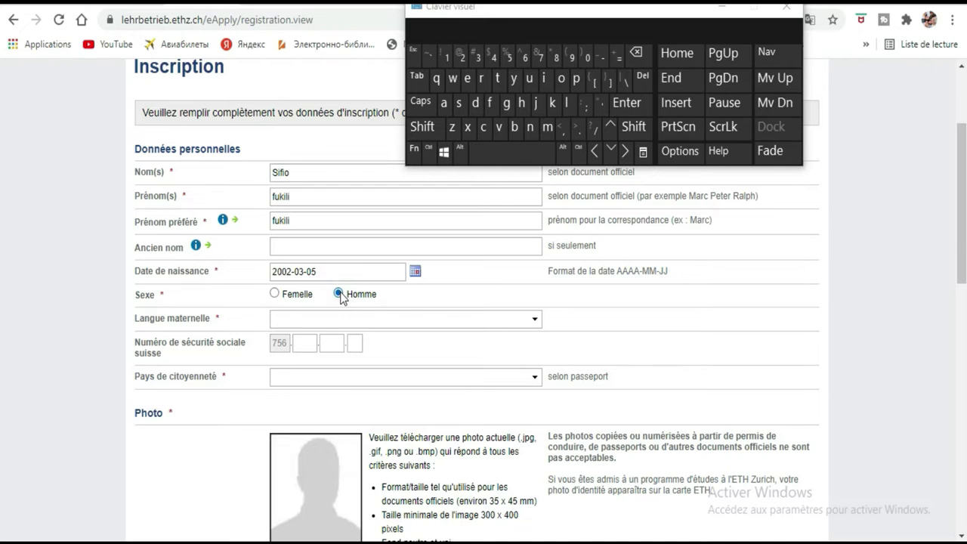
{"action": "left_click", "coordinate": [529, 318]}
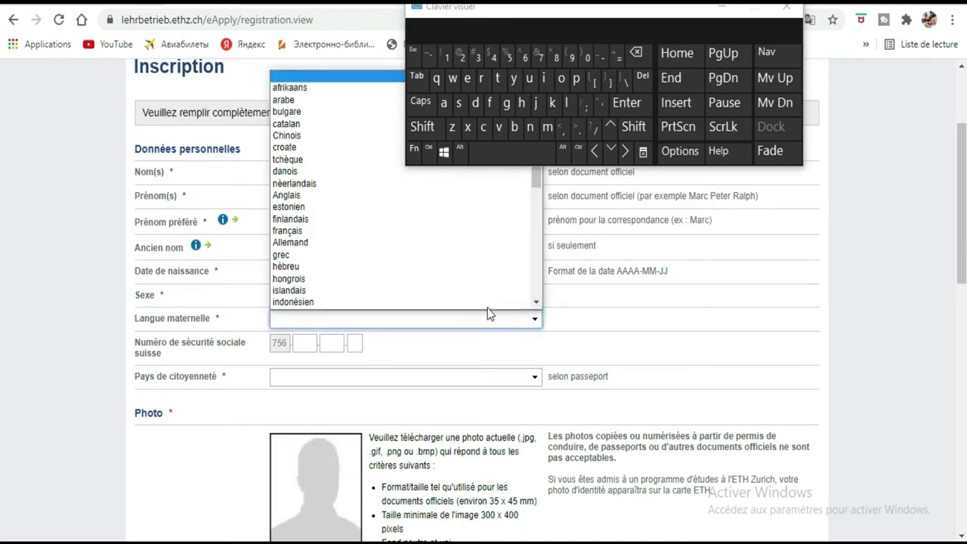
{"action": "left_click", "coordinate": [377, 223]}
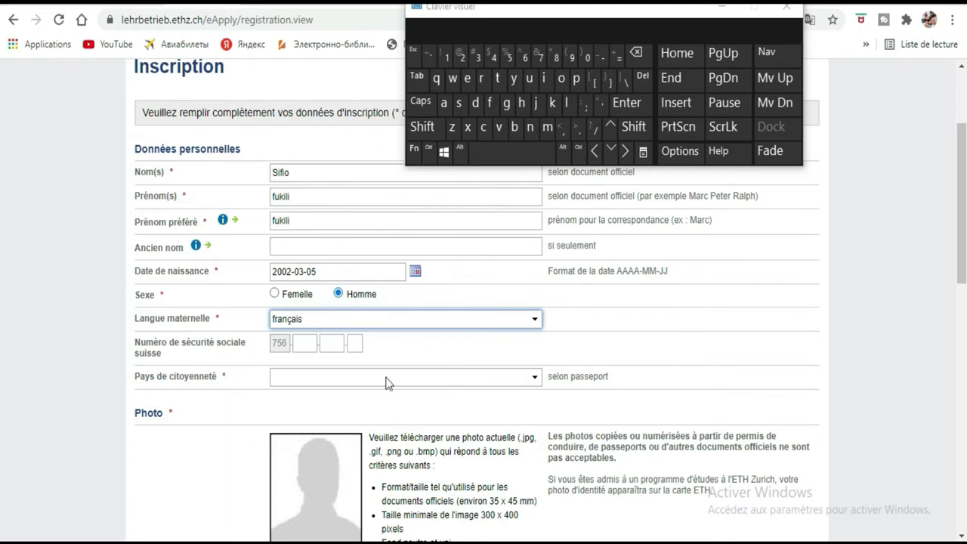
Choose Côte d'Ivoire as the applicant's country of citizenship
{"action": "left_click", "coordinate": [512, 382]}
{"action": "scroll", "coordinate": [340, 247], "scroll_direction": "down", "scroll_amount": 3}
{"action": "scroll", "coordinate": [340, 247], "scroll_direction": "down", "scroll_amount": 8}
{"action": "scroll", "coordinate": [340, 247], "scroll_direction": "up", "scroll_amount": 5}
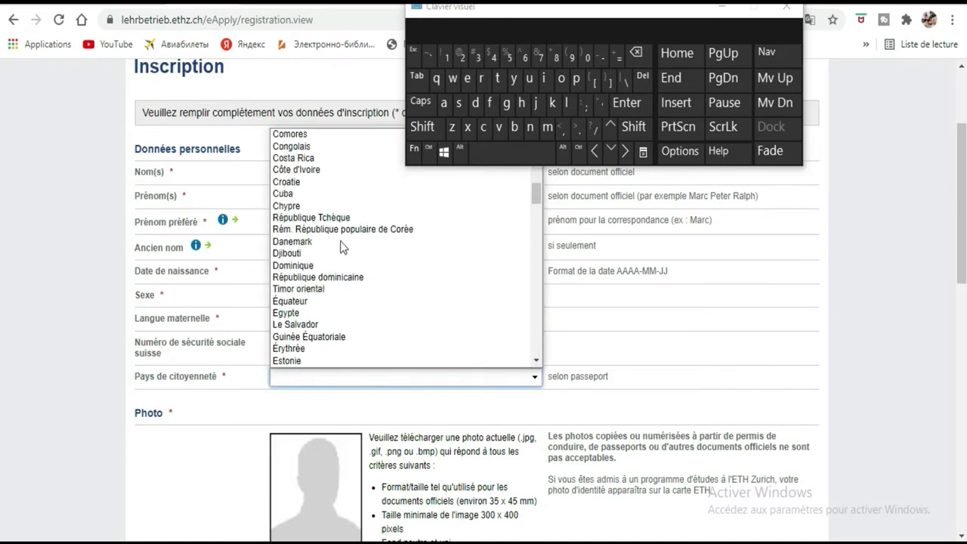
{"action": "left_click", "coordinate": [298, 169]}
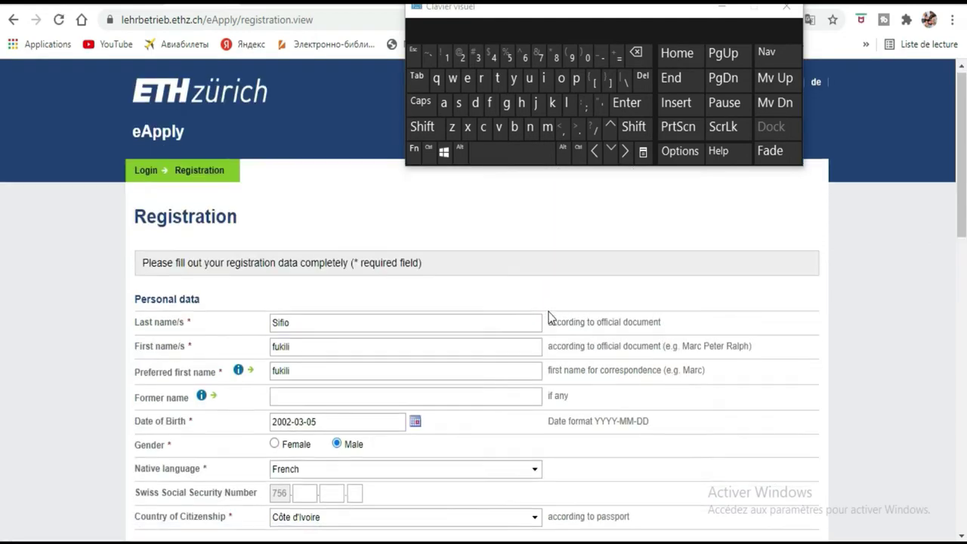
Try to upload the image file 4LN6GcIDXE4.jpg as the applicant's photo
{"action": "scroll", "coordinate": [549, 318], "scroll_direction": "down", "scroll_amount": 2}
{"action": "scroll", "coordinate": [687, 305], "scroll_direction": "down", "scroll_amount": 3}
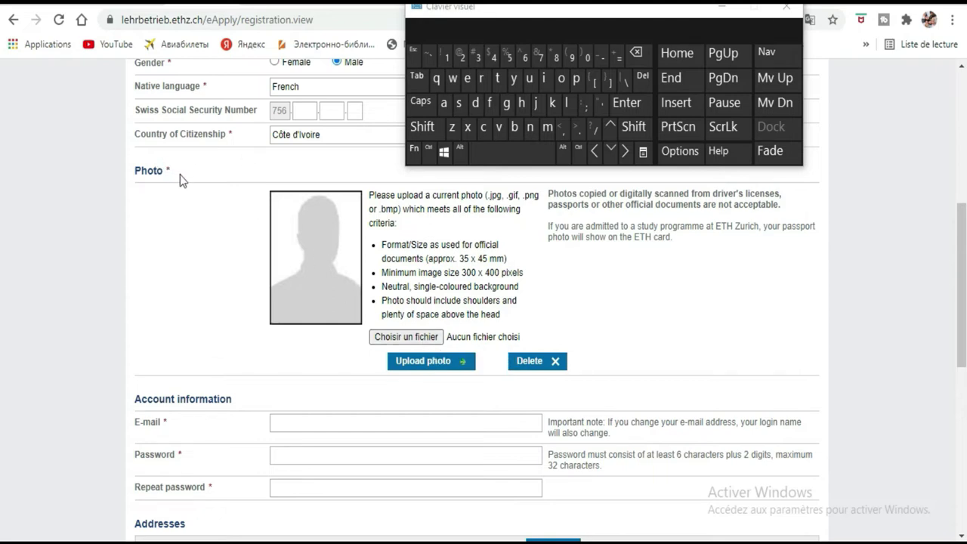
{"action": "left_click", "coordinate": [420, 338]}
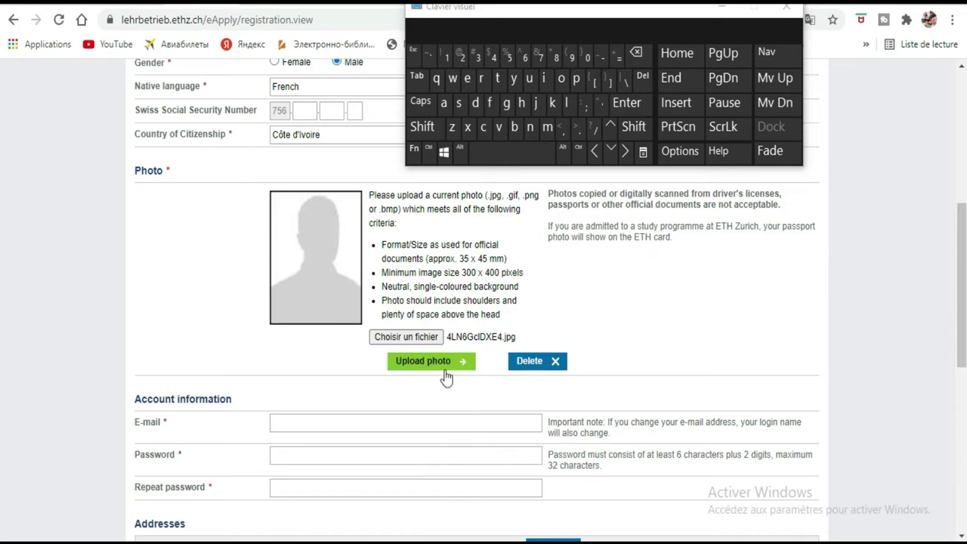
{"action": "left_click", "coordinate": [446, 371]}
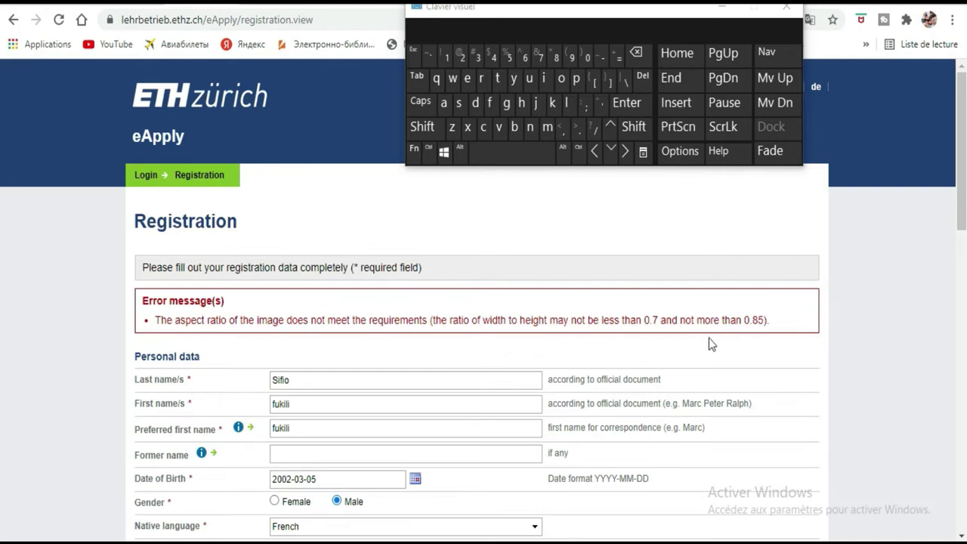
Look through the photo, account information and address sections of the registration form
{"action": "scroll", "coordinate": [410, 291], "scroll_direction": "down", "scroll_amount": 4}
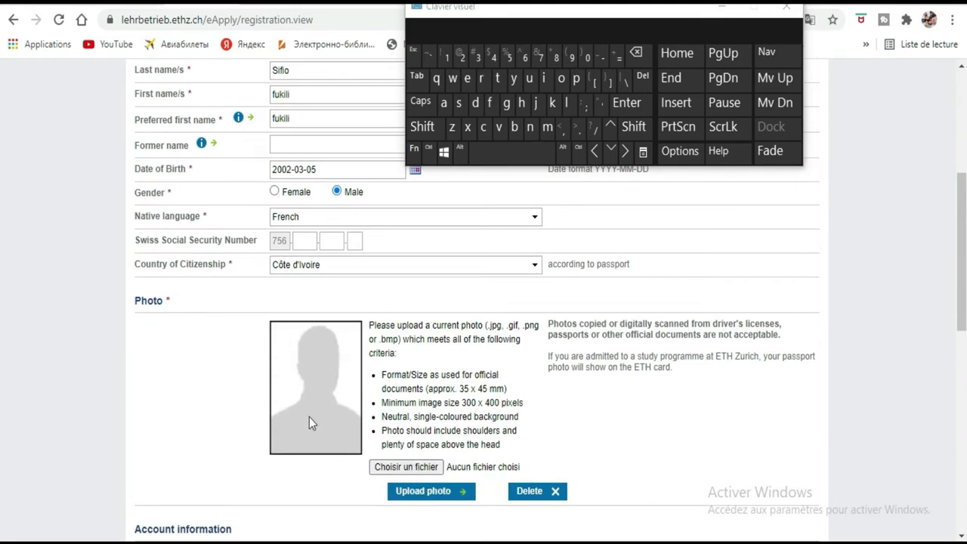
{"action": "scroll", "coordinate": [340, 366], "scroll_direction": "down", "scroll_amount": 1}
{"action": "scroll", "coordinate": [339, 366], "scroll_direction": "down", "scroll_amount": 2}
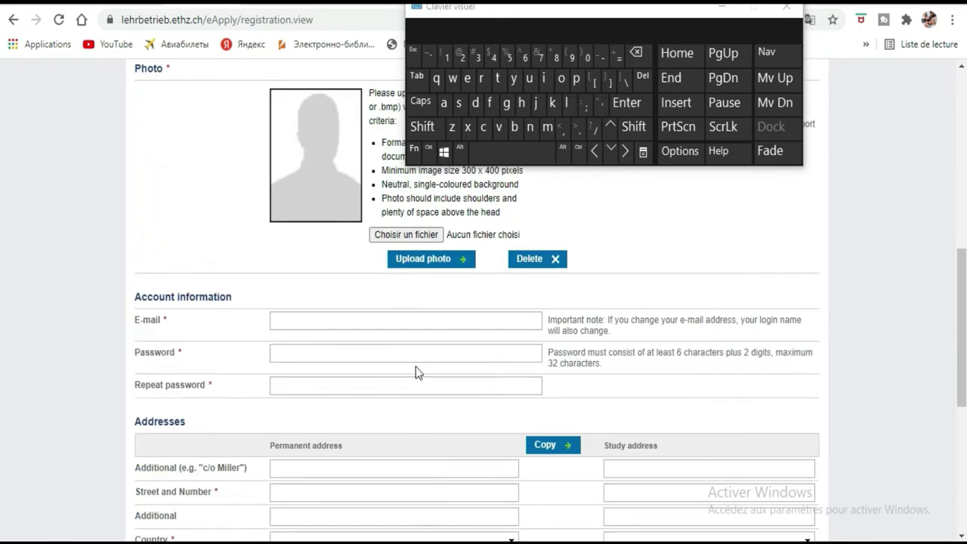
{"action": "scroll", "coordinate": [415, 366], "scroll_direction": "down", "scroll_amount": 5}
{"action": "scroll", "coordinate": [416, 367], "scroll_direction": "up", "scroll_amount": 5}
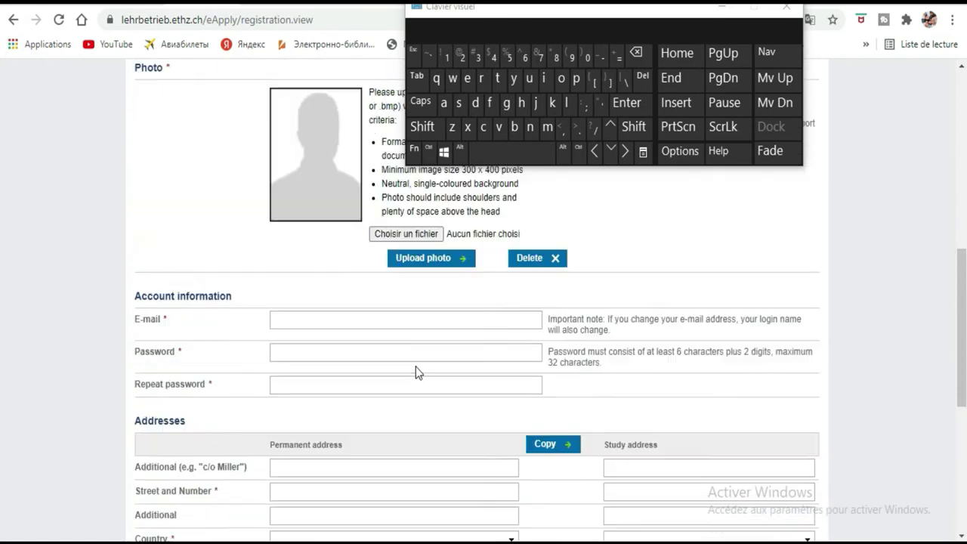
{"action": "scroll", "coordinate": [416, 367], "scroll_direction": "down", "scroll_amount": 4}
{"action": "scroll", "coordinate": [415, 366], "scroll_direction": "up", "scroll_amount": 3}
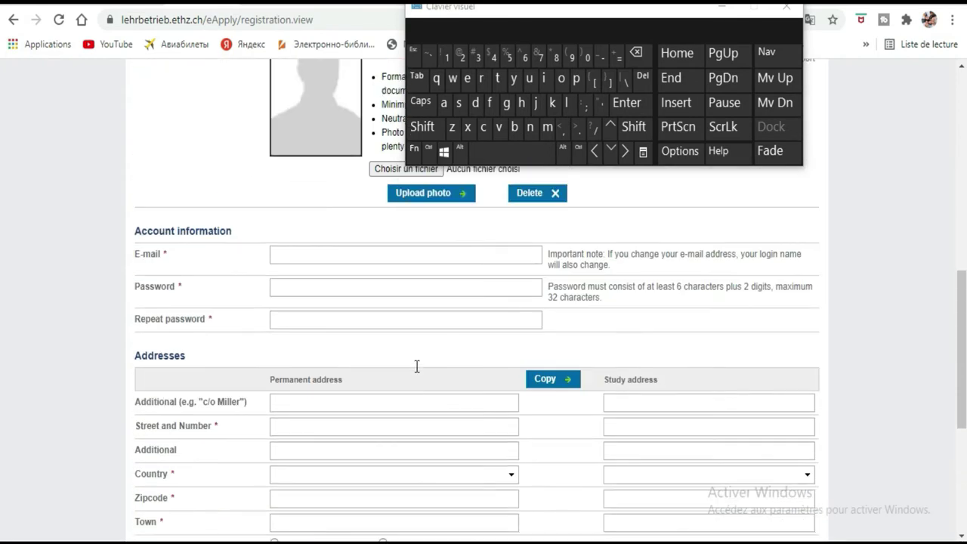
{"action": "scroll", "coordinate": [417, 366], "scroll_direction": "up", "scroll_amount": 2}
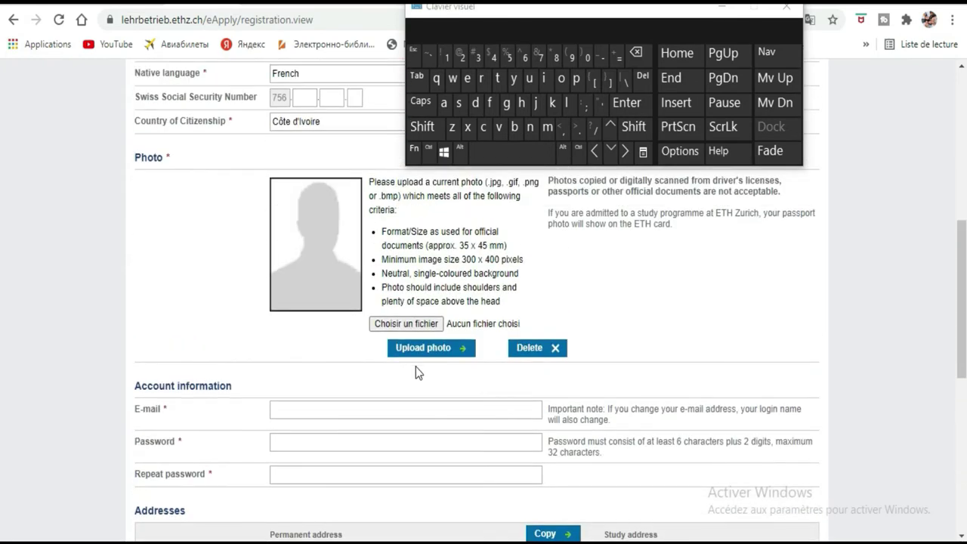
Enter the applicant's e-mail address in the account information using the on-screen keyboard
{"action": "left_click", "coordinate": [467, 413]}
{"action": "left_click", "coordinate": [317, 381]}
{"action": "left_click", "coordinate": [296, 413]}
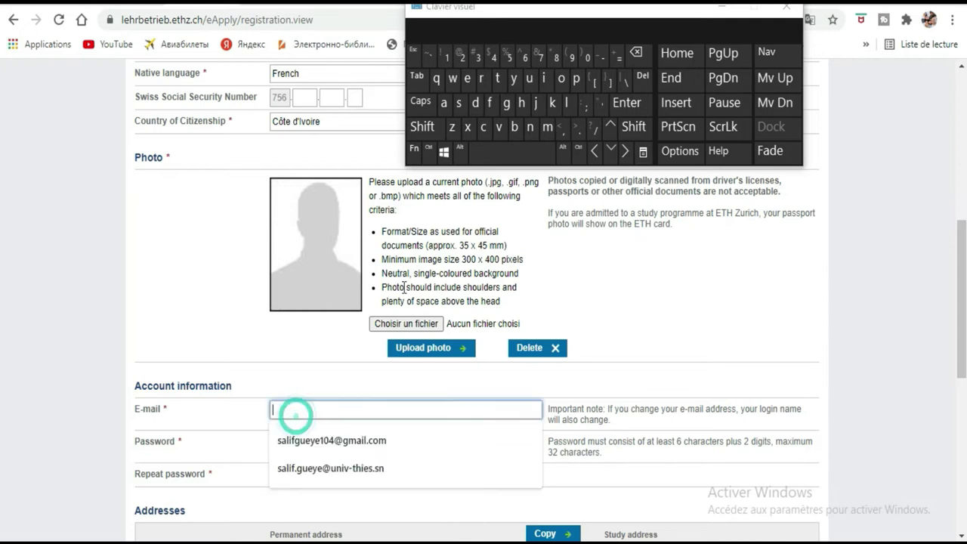
{"action": "left_click", "coordinate": [547, 127]}
{"action": "left_click", "coordinate": [562, 79]}
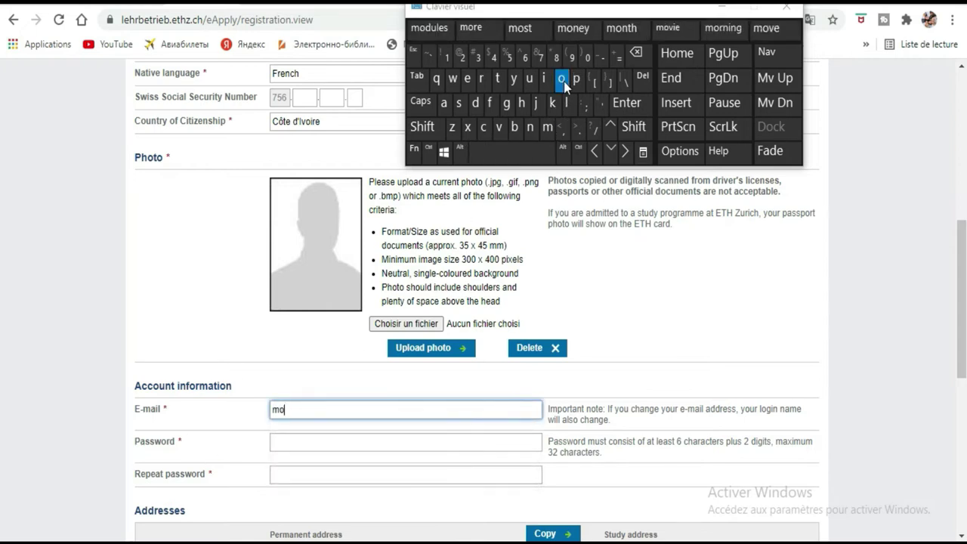
{"action": "left_click", "coordinate": [532, 127]}
{"action": "left_click", "coordinate": [475, 102]}
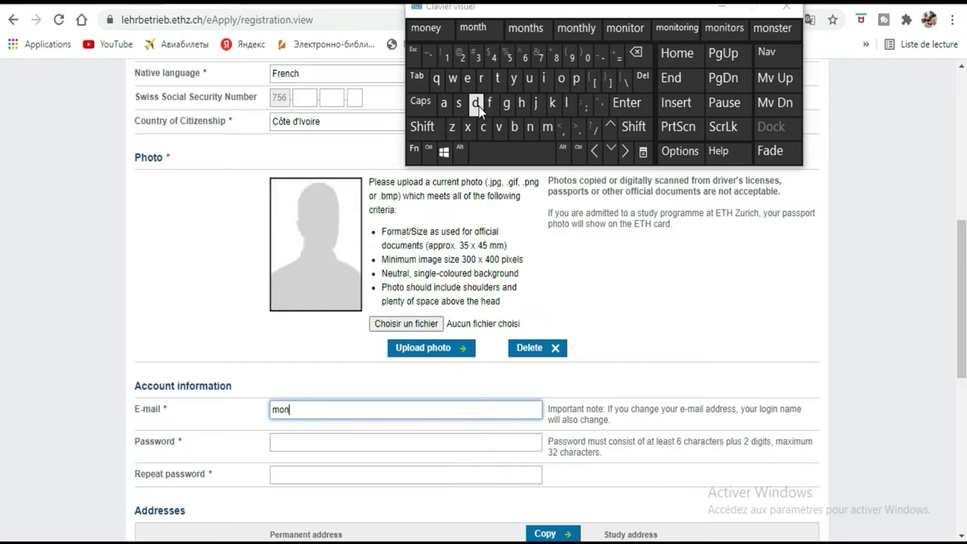
{"action": "left_click", "coordinate": [462, 81]}
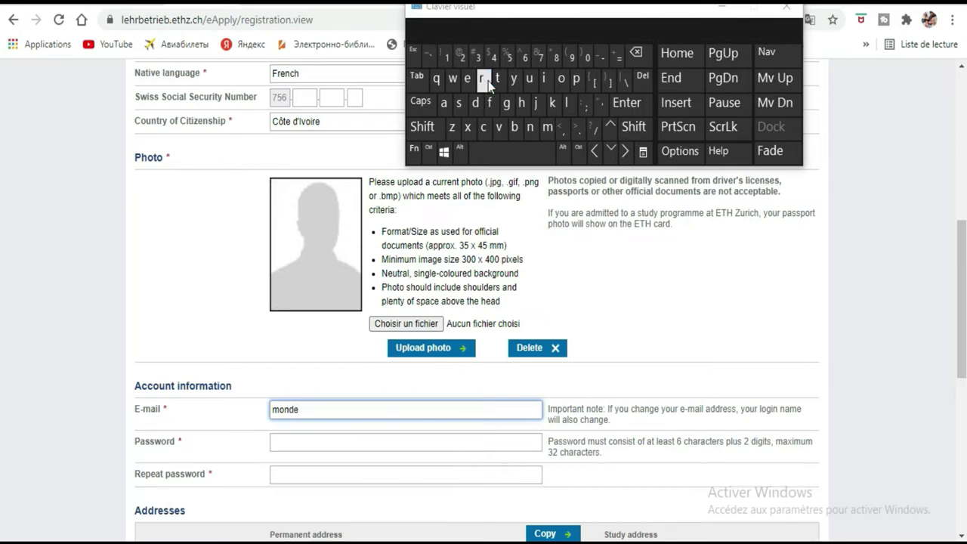
{"action": "left_click", "coordinate": [514, 127]}
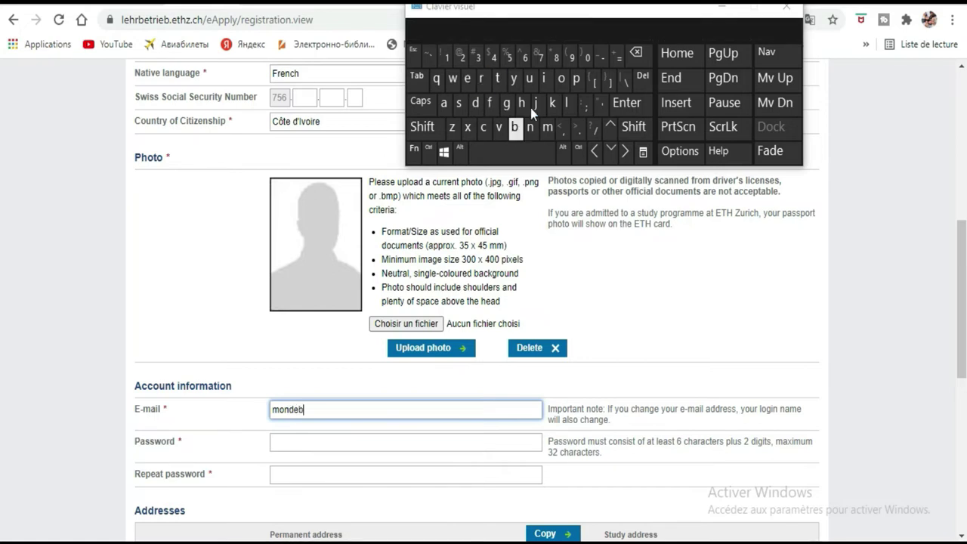
{"action": "left_click", "coordinate": [561, 78]}
{"action": "left_click", "coordinate": [530, 79]}
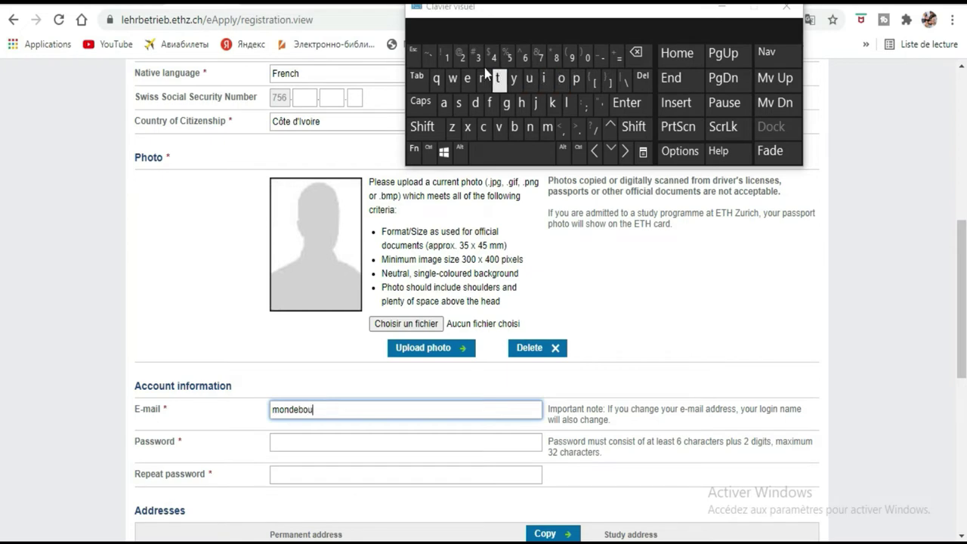
{"action": "left_click", "coordinate": [481, 79]}
{"action": "left_click", "coordinate": [459, 108]}
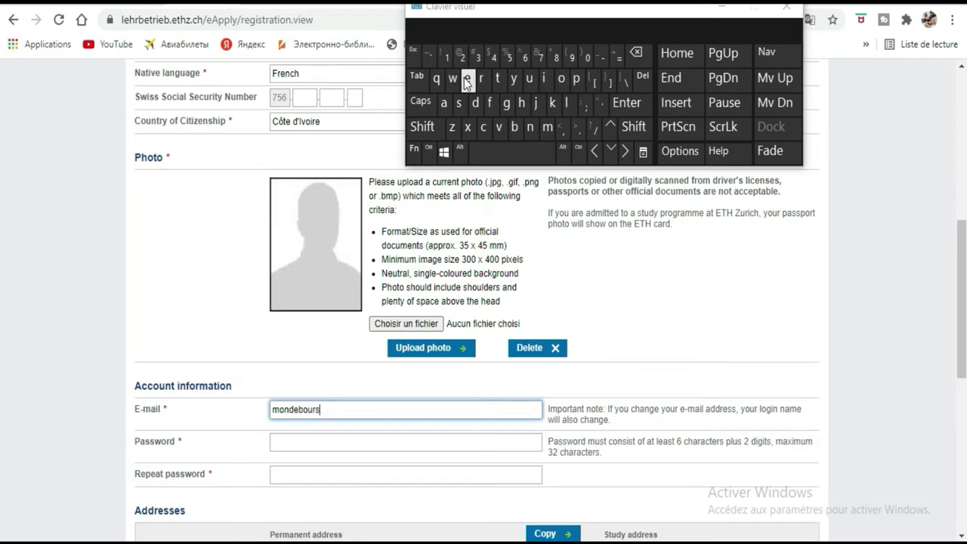
{"action": "left_click", "coordinate": [427, 126]}
{"action": "left_click", "coordinate": [463, 55]}
{"action": "left_click", "coordinate": [513, 105]}
{"action": "left_click", "coordinate": [547, 126]}
{"action": "left_click", "coordinate": [443, 103]}
{"action": "left_click", "coordinate": [544, 78]}
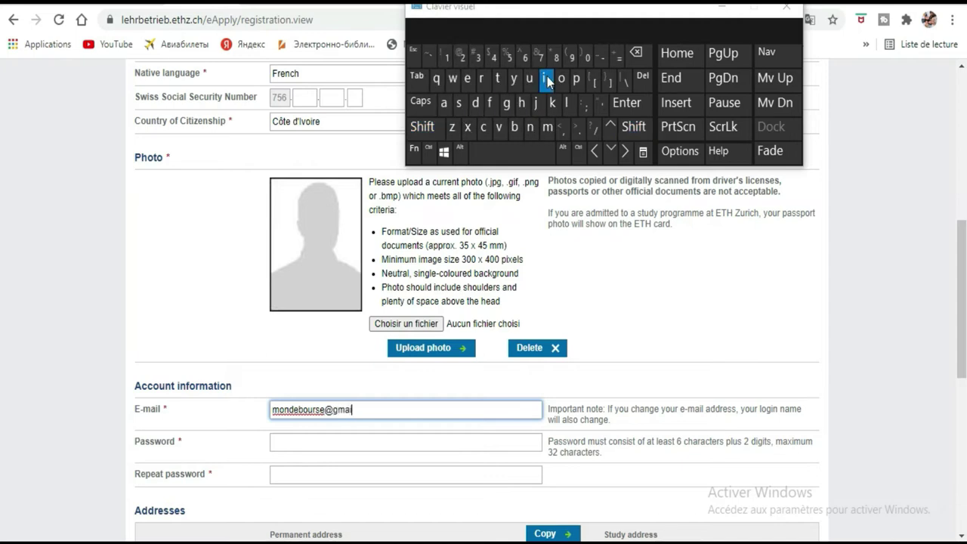
{"action": "left_click", "coordinate": [567, 103]}
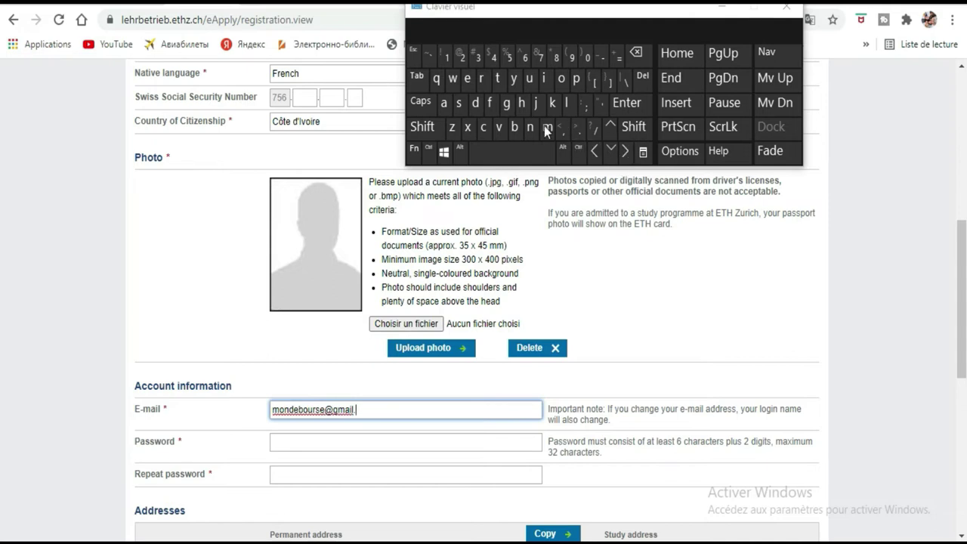
{"action": "left_click", "coordinate": [564, 79]}
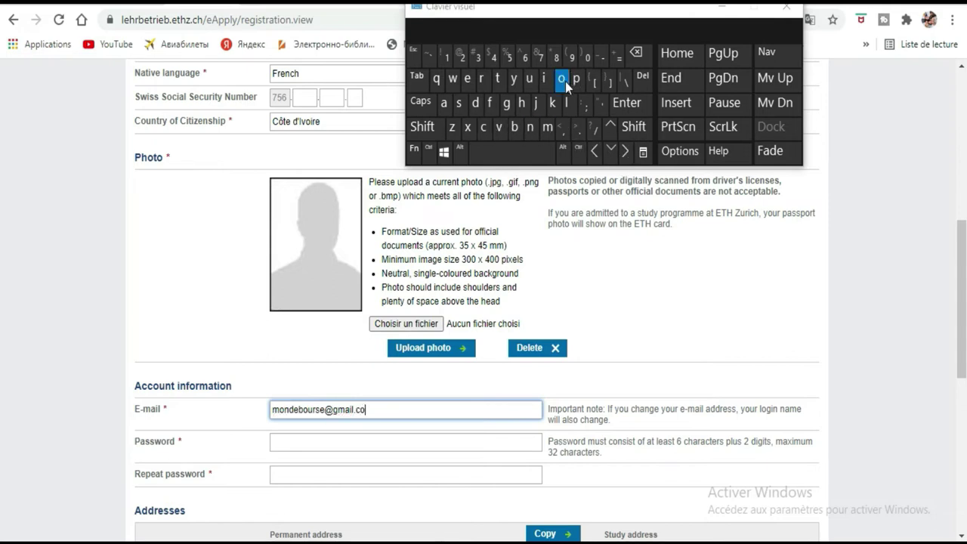
{"action": "left_click", "coordinate": [545, 128]}
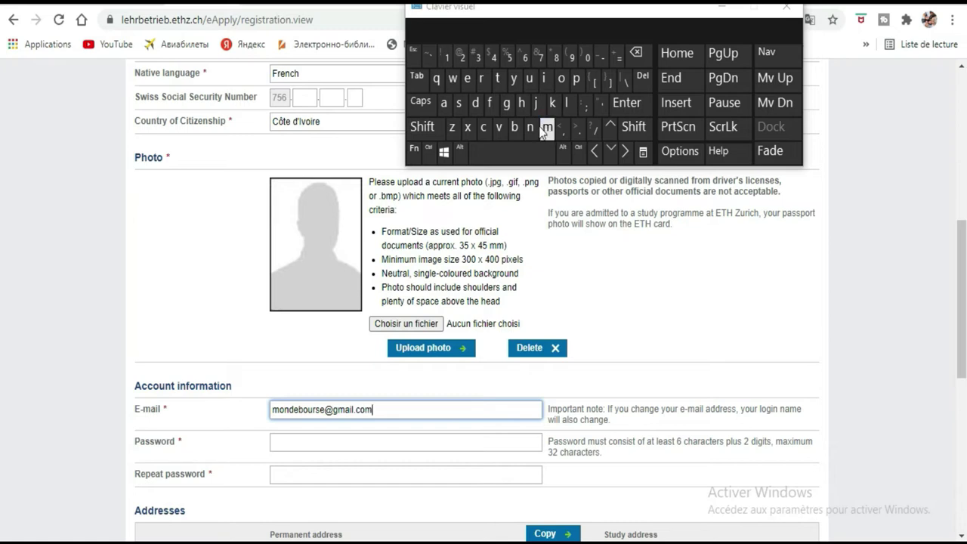
Fill the password and repeat password fields with the browser's suggested password and bring the address section into view
{"action": "left_click", "coordinate": [341, 443]}
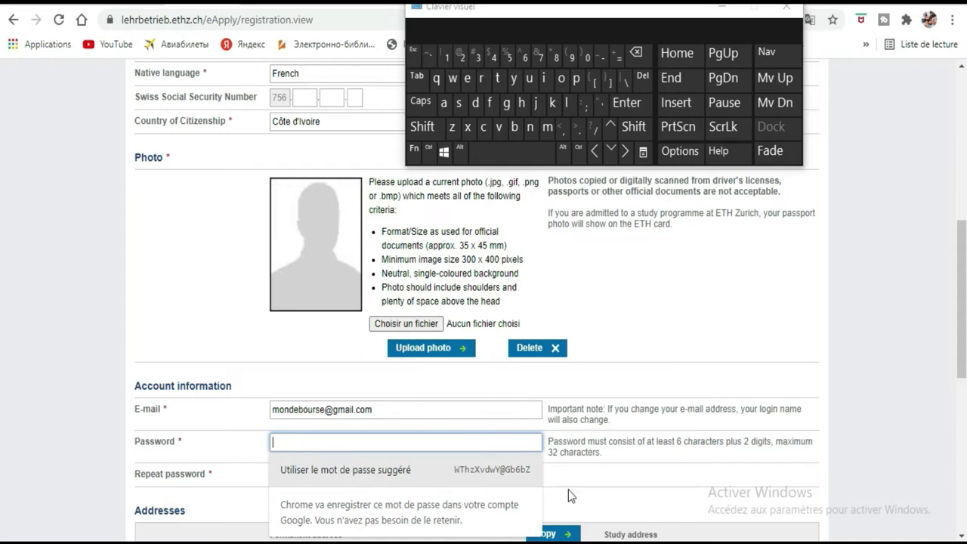
{"action": "left_click", "coordinate": [511, 469]}
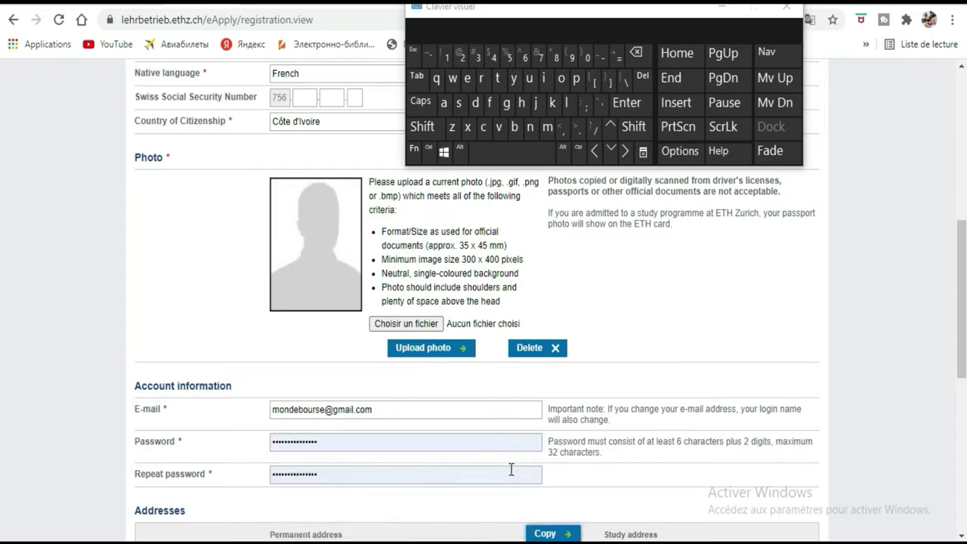
{"action": "scroll", "coordinate": [477, 399], "scroll_direction": "down", "scroll_amount": 3}
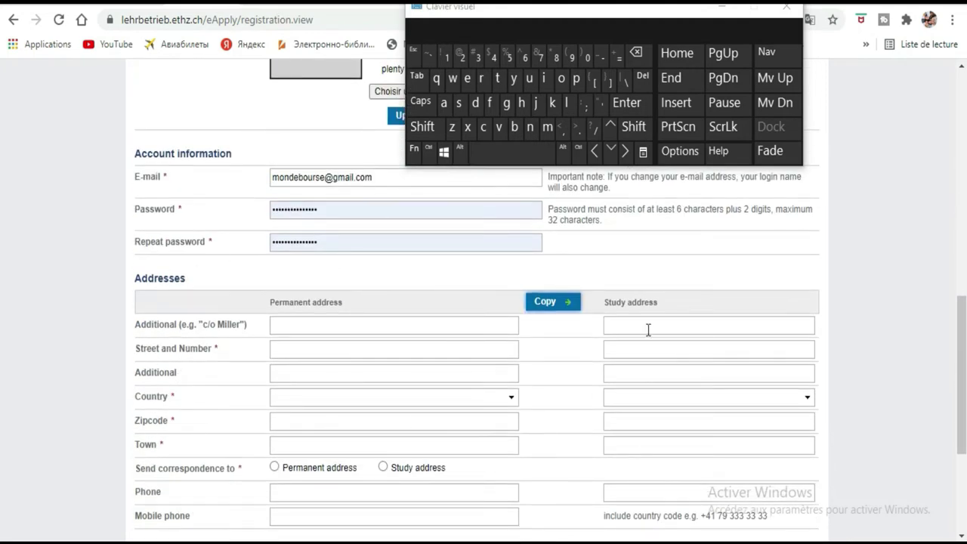
Review the address and disclosure sections and move the on-screen keyboard clear of the address fields
{"action": "scroll", "coordinate": [582, 325], "scroll_direction": "down", "scroll_amount": 2}
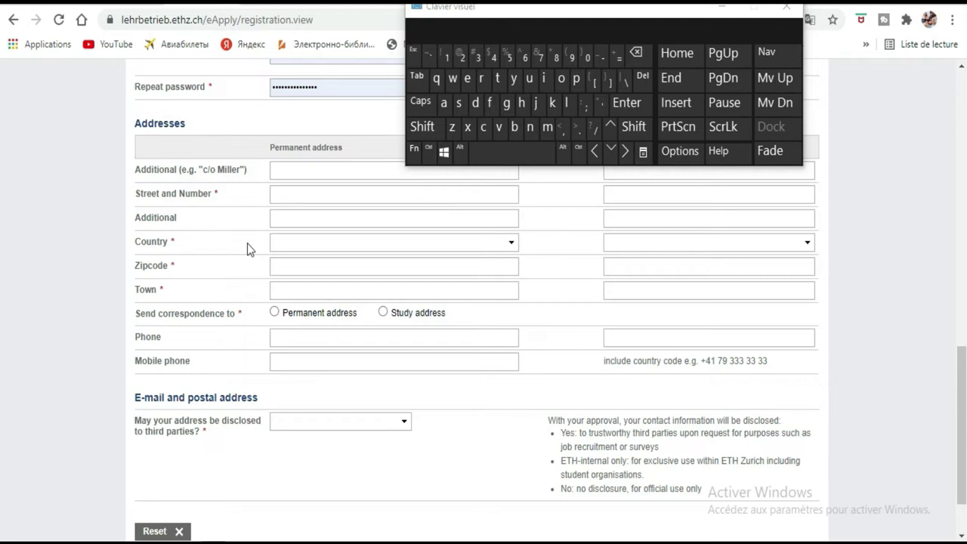
{"action": "scroll", "coordinate": [249, 246], "scroll_direction": "up", "scroll_amount": 1}
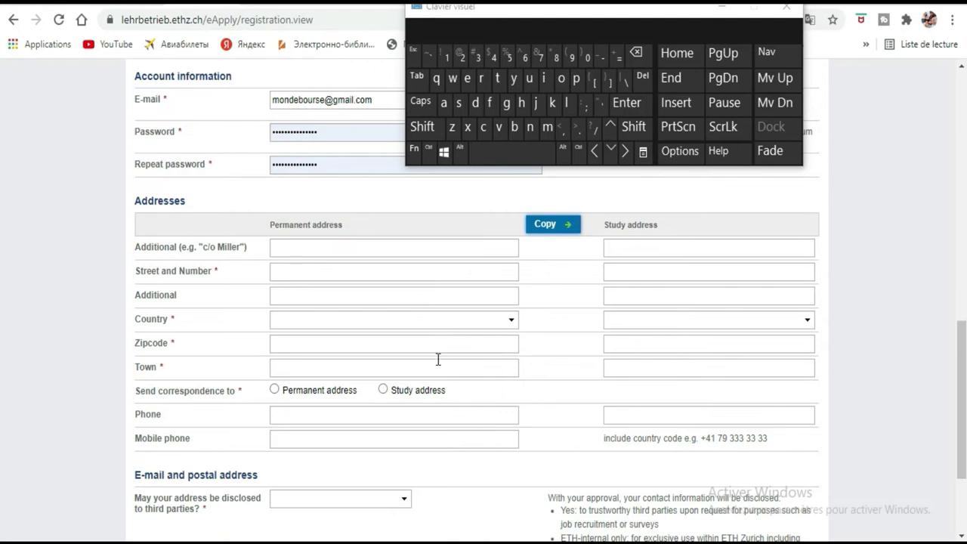
{"action": "scroll", "coordinate": [442, 341], "scroll_direction": "down", "scroll_amount": 2}
{"action": "scroll", "coordinate": [442, 341], "scroll_direction": "up", "scroll_amount": 5}
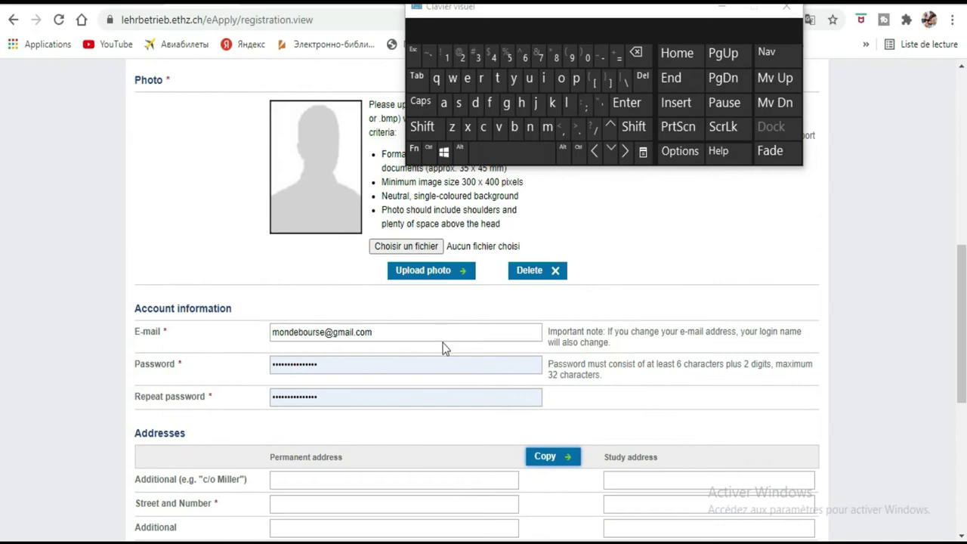
{"action": "scroll", "coordinate": [443, 342], "scroll_direction": "down", "scroll_amount": 3}
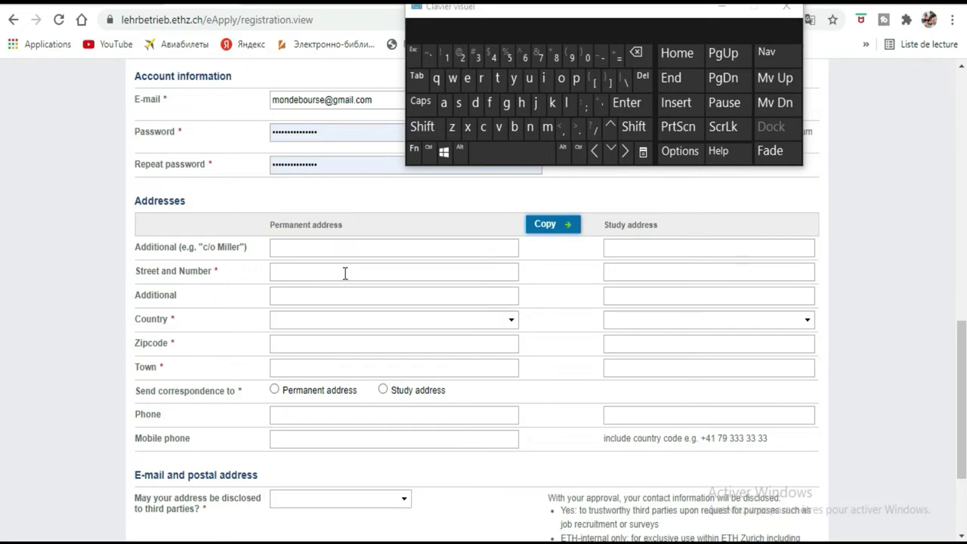
{"action": "left_click_drag", "start_coordinate": [666, 10], "coordinate": [769, 46]}
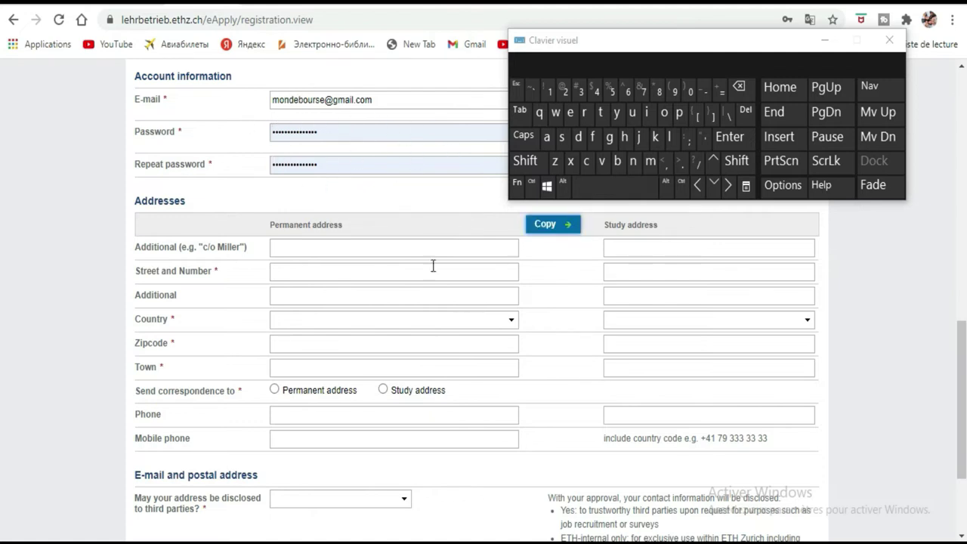
Try to copy the permanent address to the study address and return to the Addresses section
{"action": "left_click", "coordinate": [553, 227]}
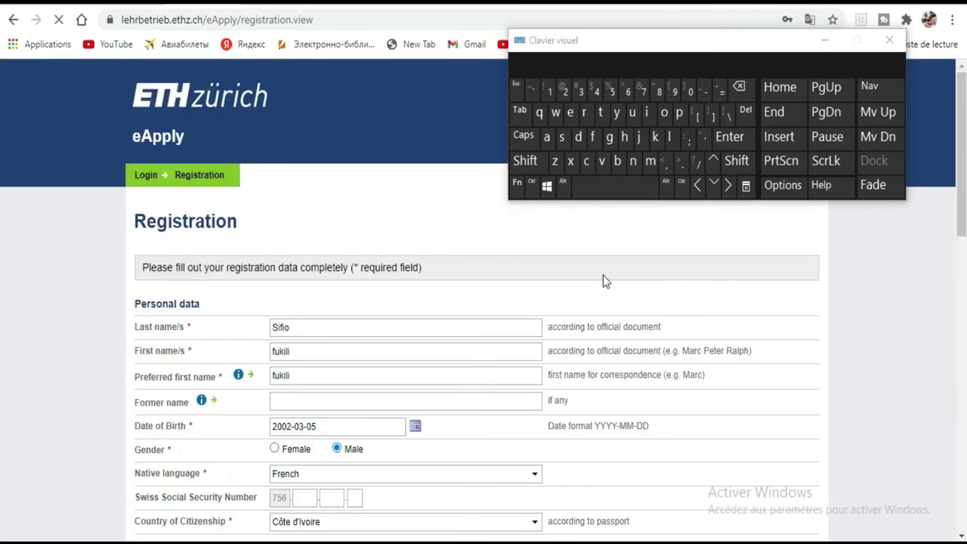
{"action": "scroll", "coordinate": [462, 326], "scroll_direction": "down", "scroll_amount": 10}
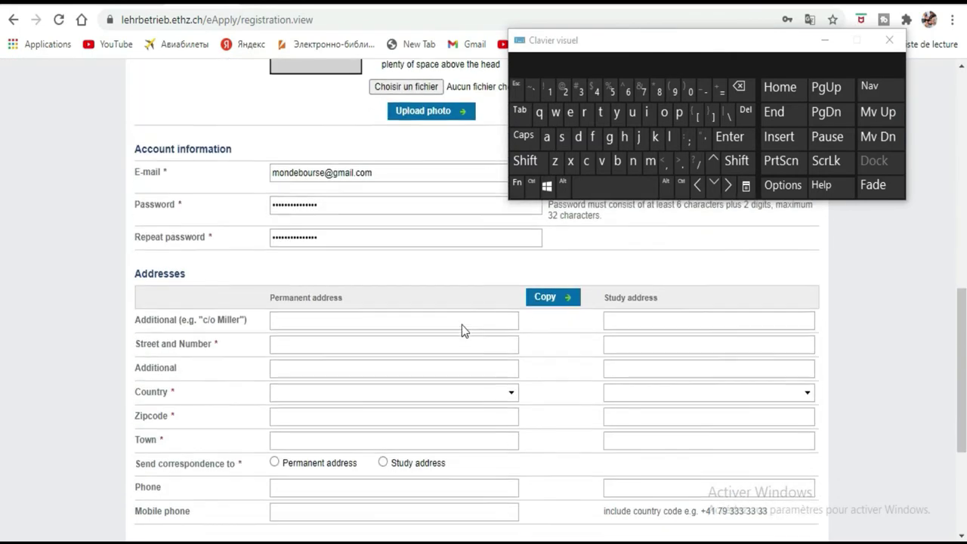
{"action": "scroll", "coordinate": [499, 253], "scroll_direction": "up", "scroll_amount": 4}
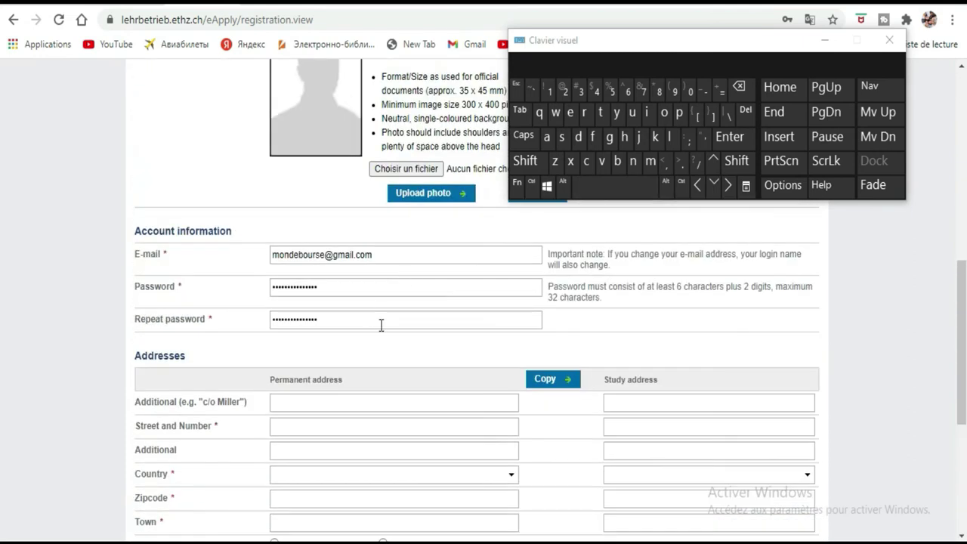
{"action": "scroll", "coordinate": [383, 326], "scroll_direction": "down", "scroll_amount": 2}
{"action": "scroll", "coordinate": [431, 353], "scroll_direction": "down", "scroll_amount": 1}
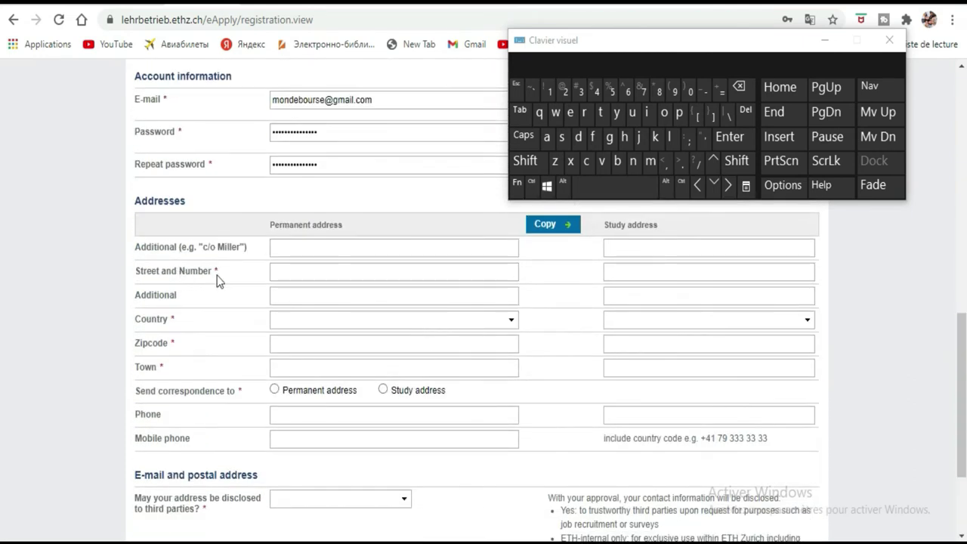
Fill in the permanent address's street and number from a saved suggestion and set its country to Côte d'Ivoire
{"action": "left_click", "coordinate": [286, 275]}
{"action": "left_click", "coordinate": [305, 271]}
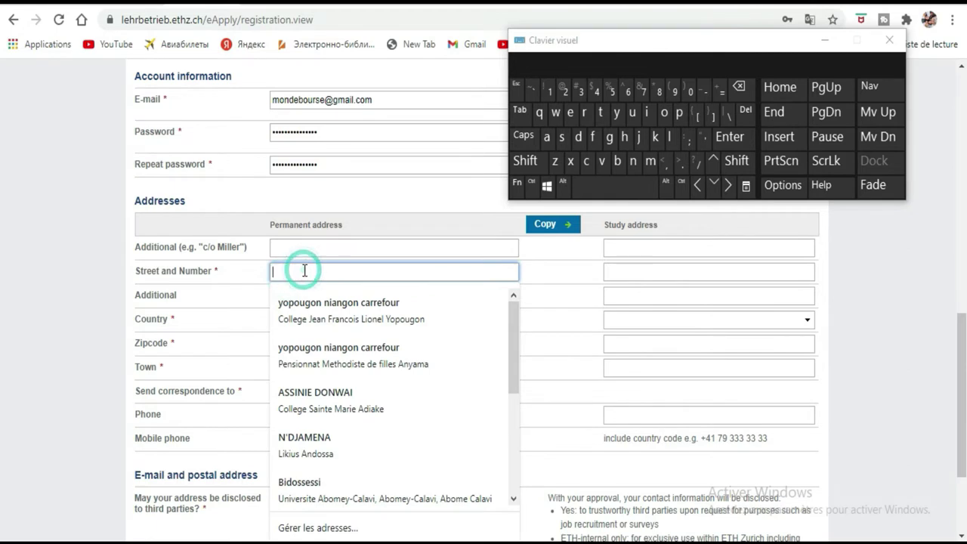
{"action": "left_click", "coordinate": [331, 323]}
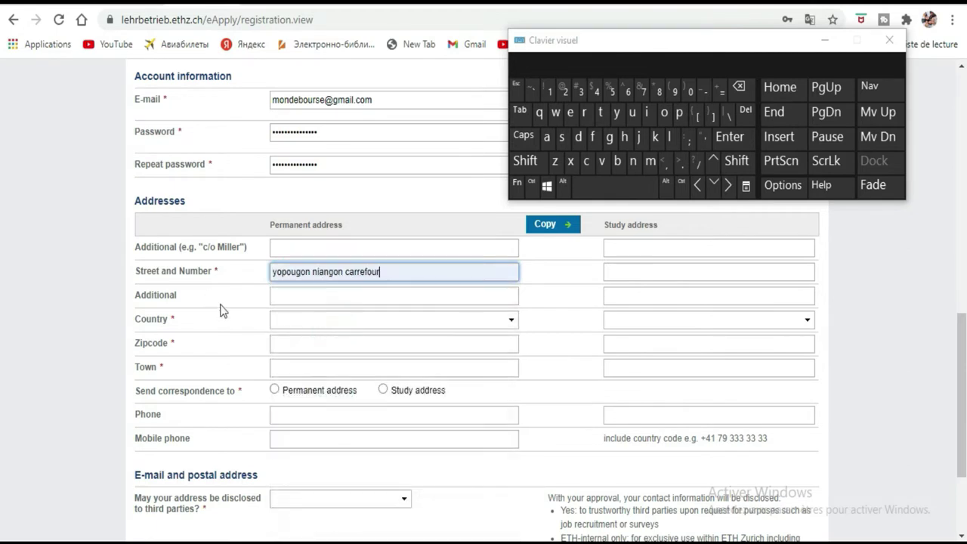
{"action": "left_click", "coordinate": [314, 327]}
{"action": "scroll", "coordinate": [348, 196], "scroll_direction": "down", "scroll_amount": 12}
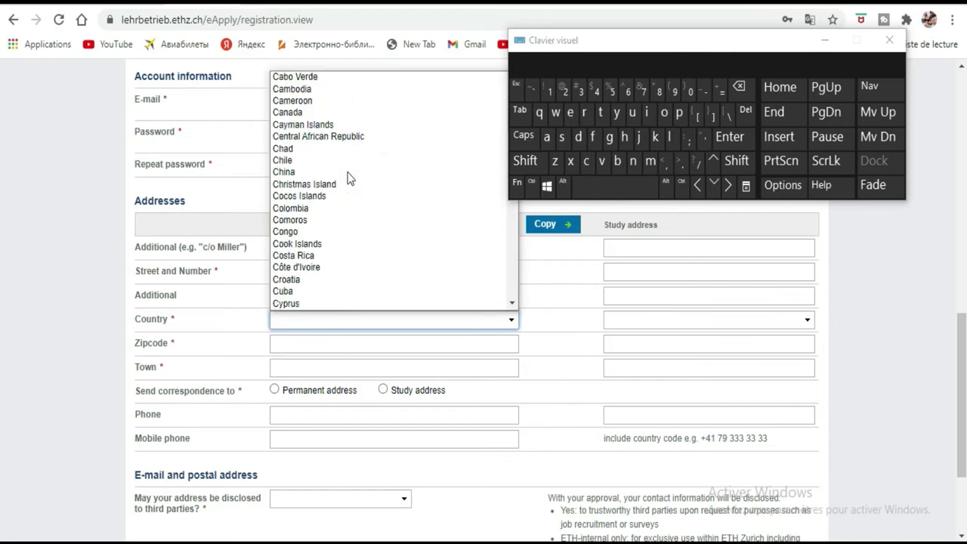
{"action": "left_click", "coordinate": [318, 268]}
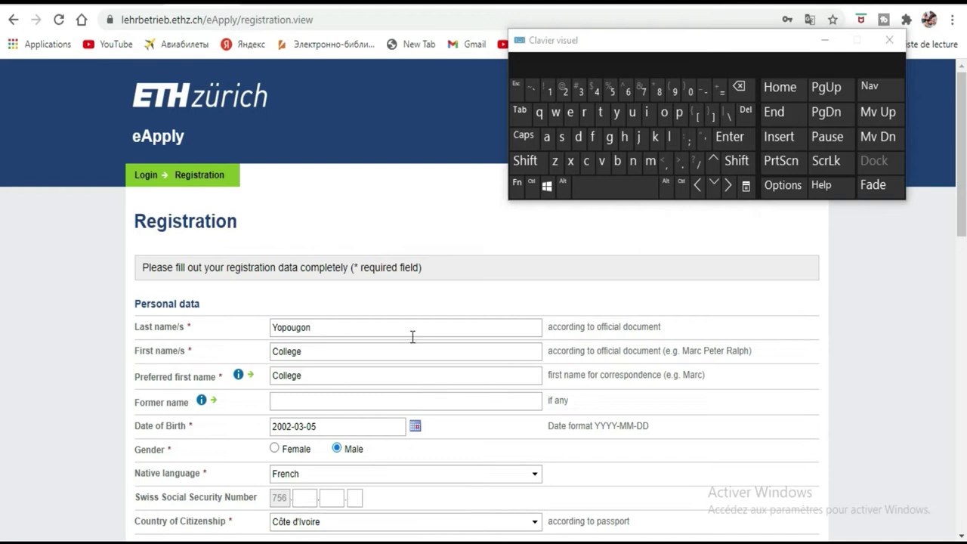
Enter the applicant's zipcode in the permanent address using the on-screen keyboard
{"action": "scroll", "coordinate": [412, 338], "scroll_direction": "down", "scroll_amount": 8}
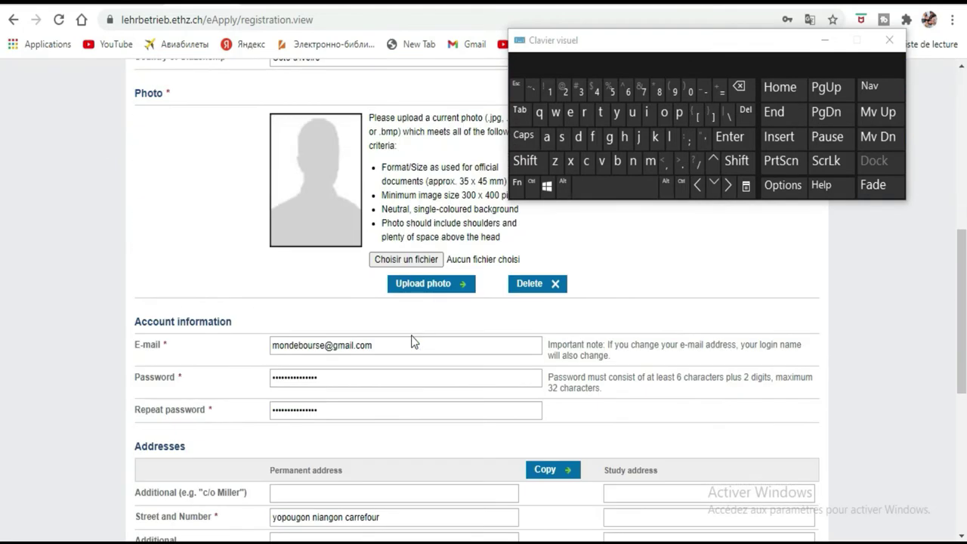
{"action": "scroll", "coordinate": [412, 340], "scroll_direction": "down", "scroll_amount": 4}
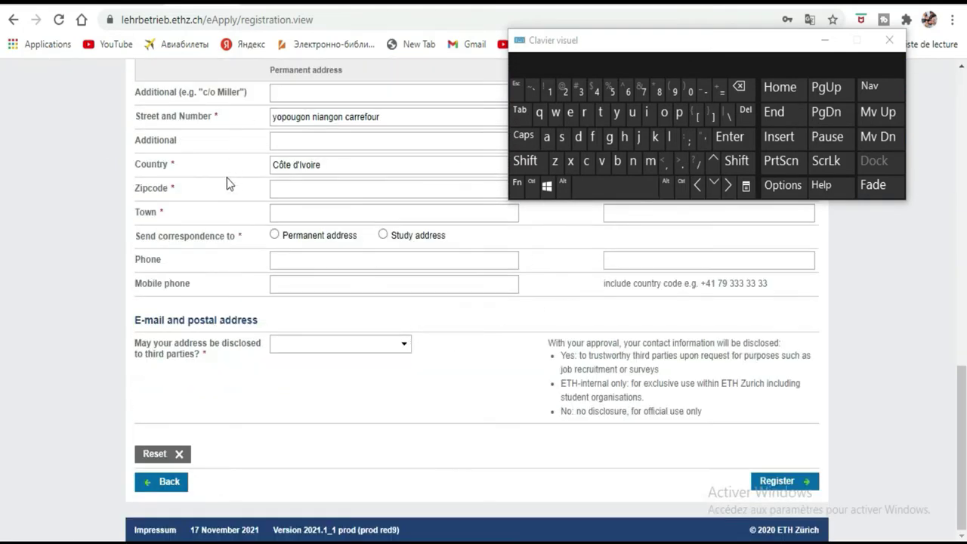
{"action": "left_click", "coordinate": [369, 189]}
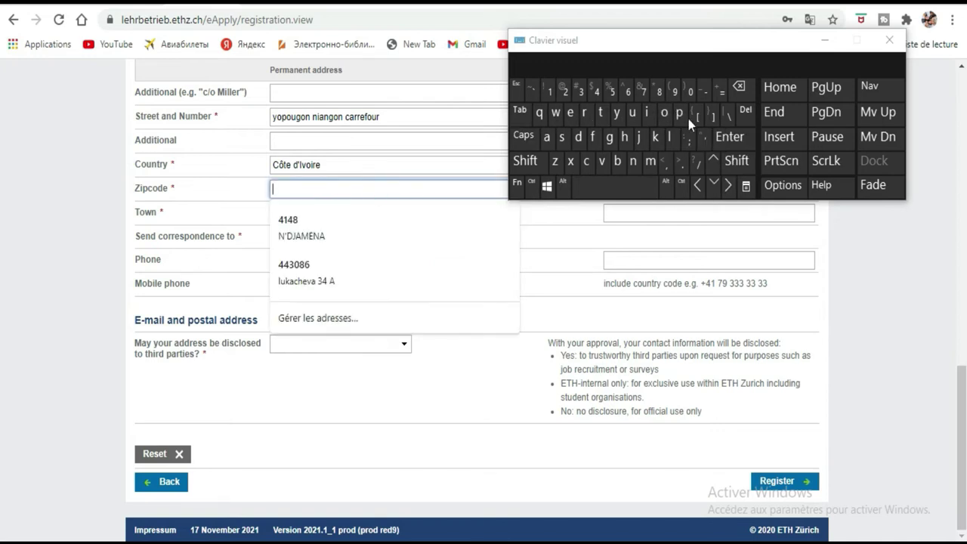
{"action": "double_click", "coordinate": [690, 92]}
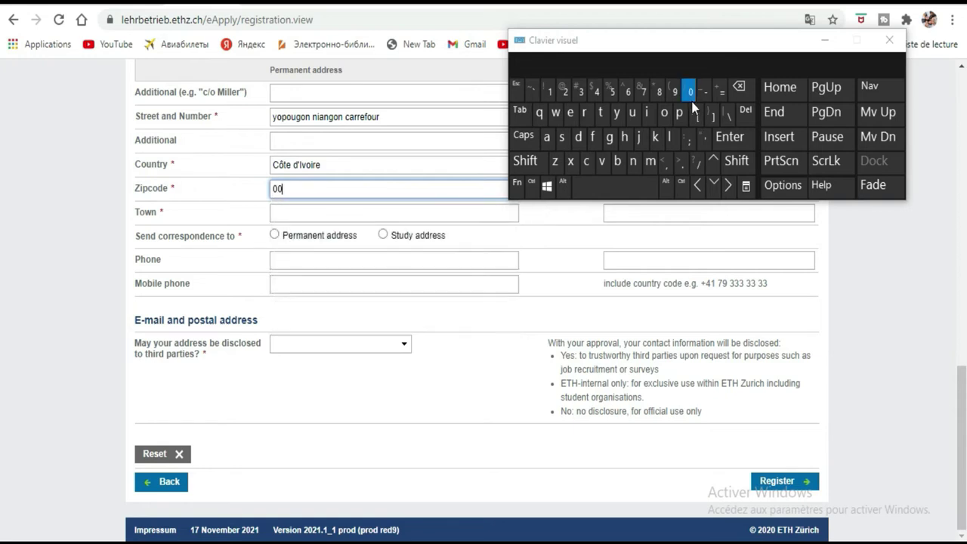
{"action": "left_click", "coordinate": [612, 92]}
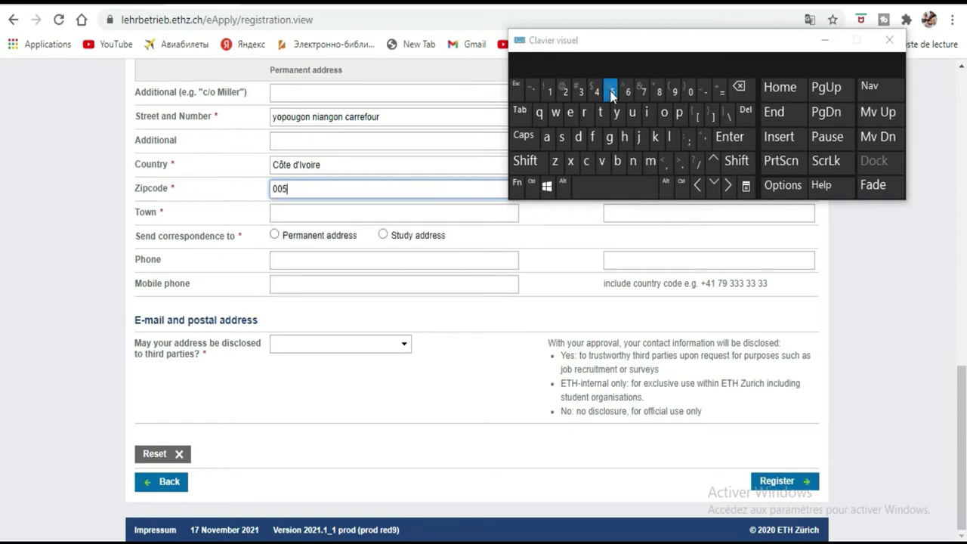
{"action": "left_click", "coordinate": [484, 379]}
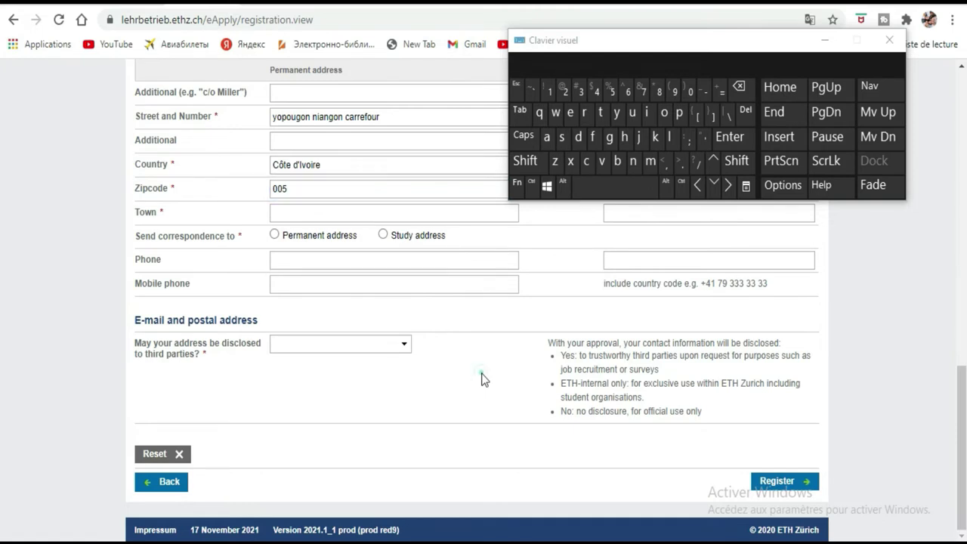
Enter the applicant's town in the permanent address using the on-screen keyboard, without taking a saved address suggestion
{"action": "left_click", "coordinate": [330, 213]}
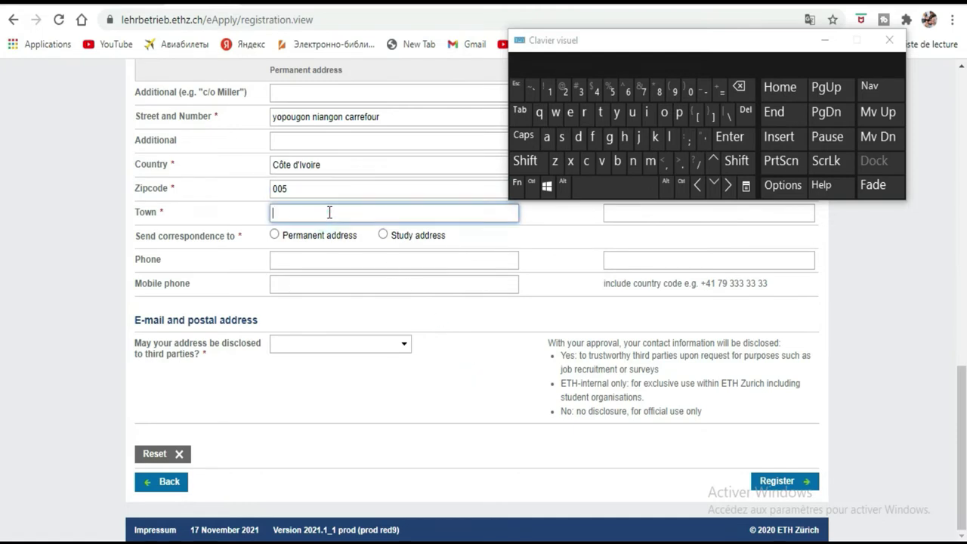
{"action": "left_click", "coordinate": [525, 161]}
{"action": "left_click", "coordinate": [546, 137]}
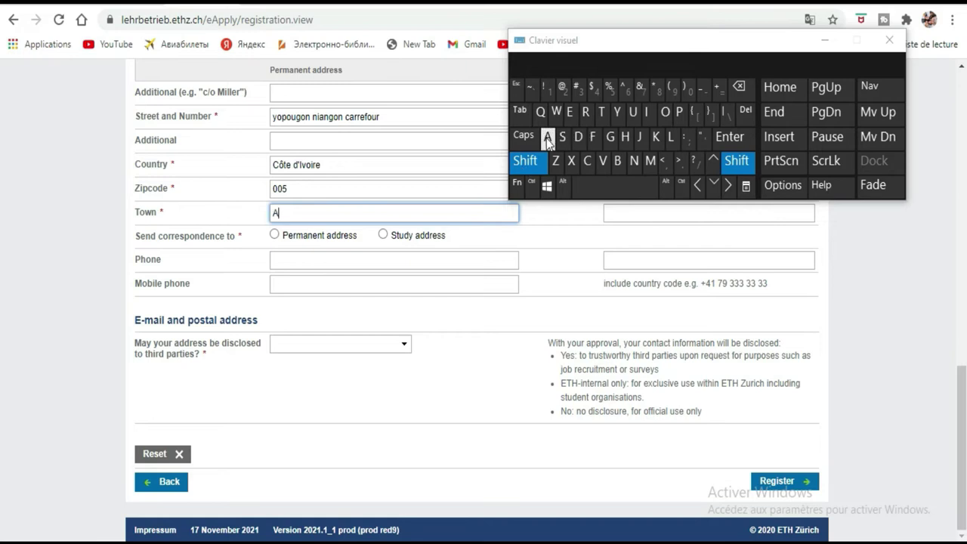
{"action": "left_click", "coordinate": [618, 161]}
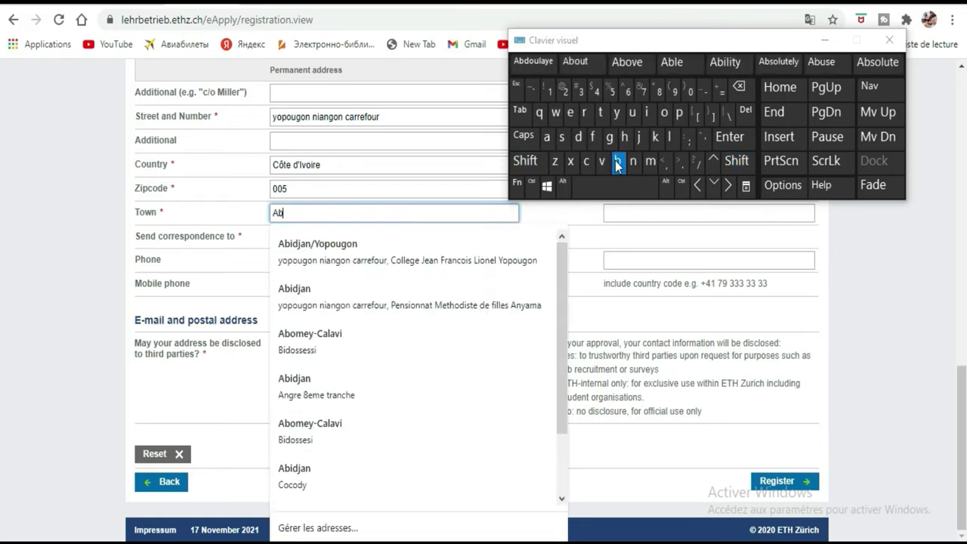
{"action": "left_click", "coordinate": [646, 112]}
{"action": "left_click", "coordinate": [578, 137]}
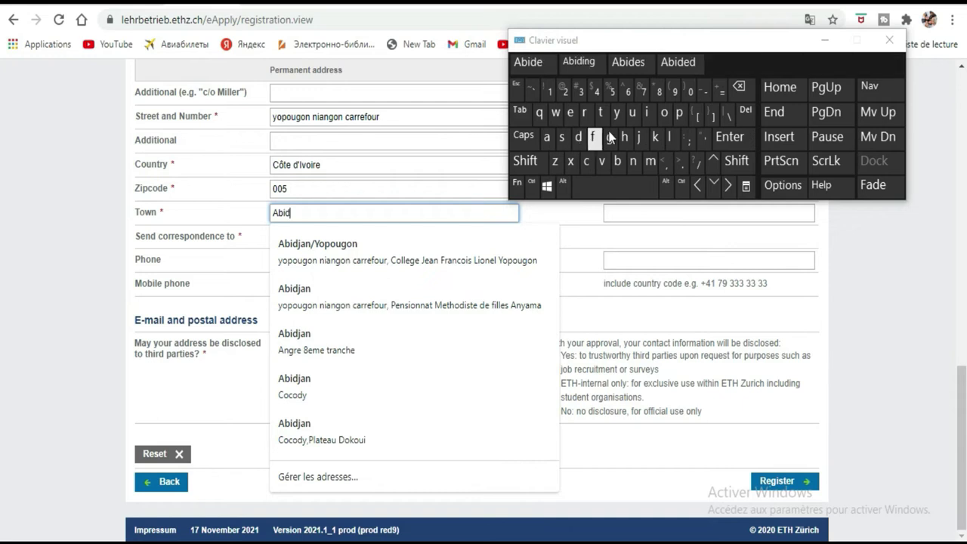
{"action": "left_click", "coordinate": [625, 137]}
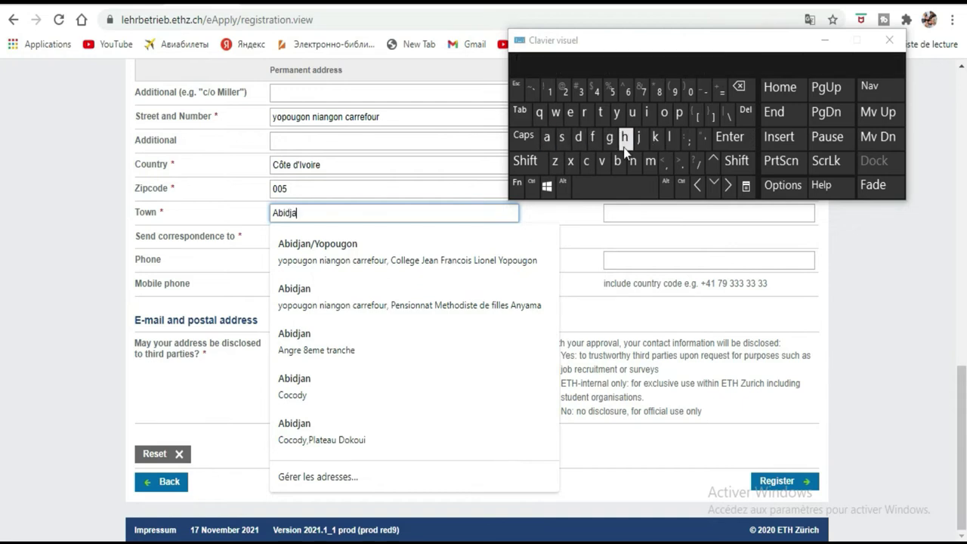
{"action": "type", "text": "a"}
{"action": "left_click", "coordinate": [634, 162]}
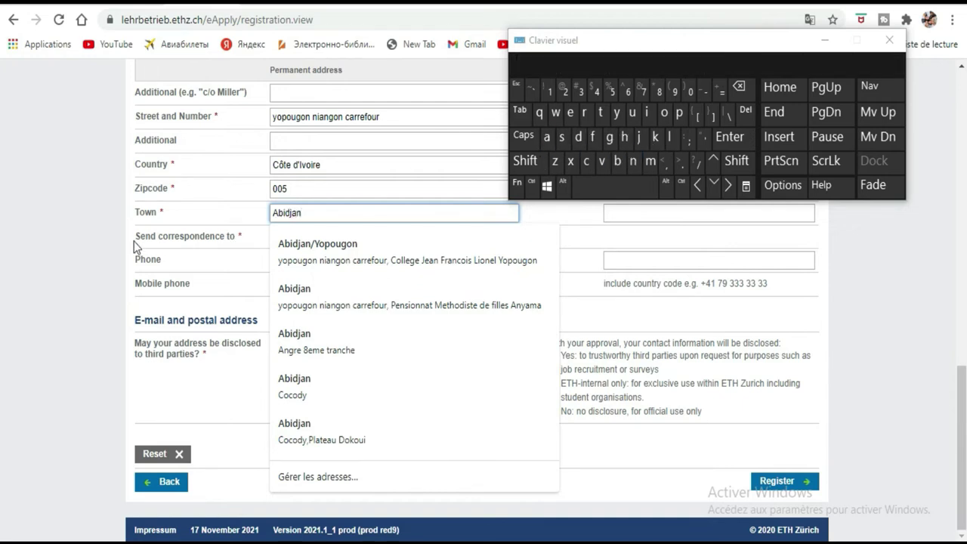
{"action": "left_click", "coordinate": [85, 239]}
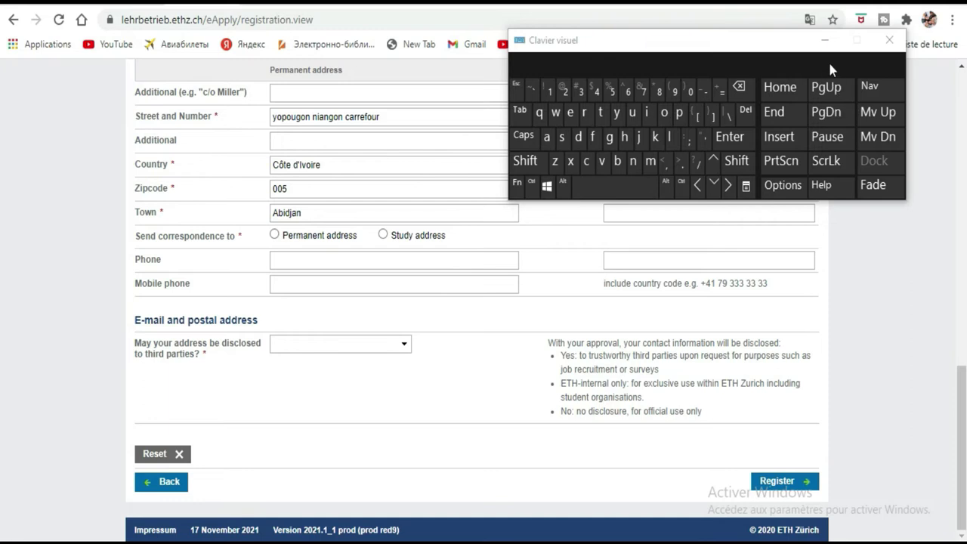
Translate the registration page into French and choose the permanent address (Adresse permanente) for correspondence
{"action": "left_click_drag", "start_coordinate": [786, 40], "coordinate": [781, 223]}
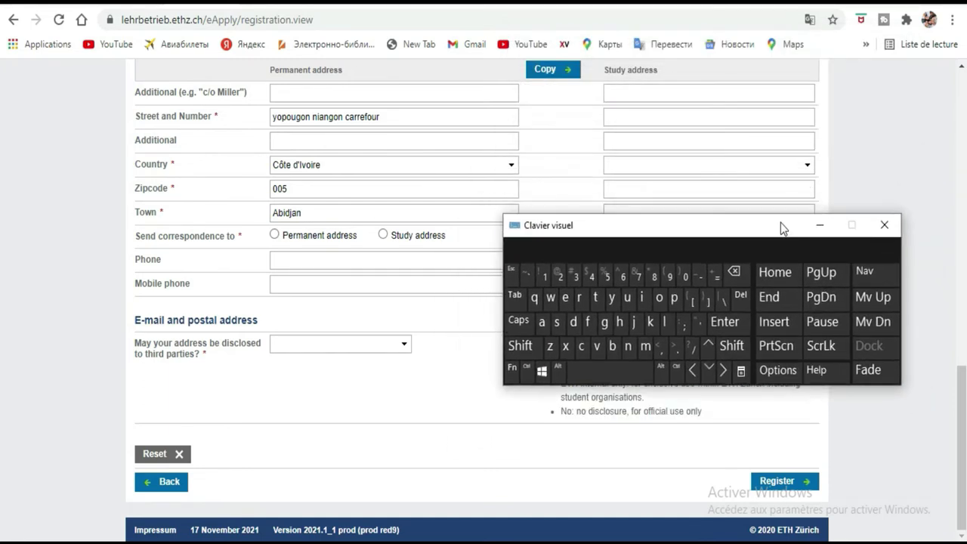
{"action": "left_click", "coordinate": [809, 19]}
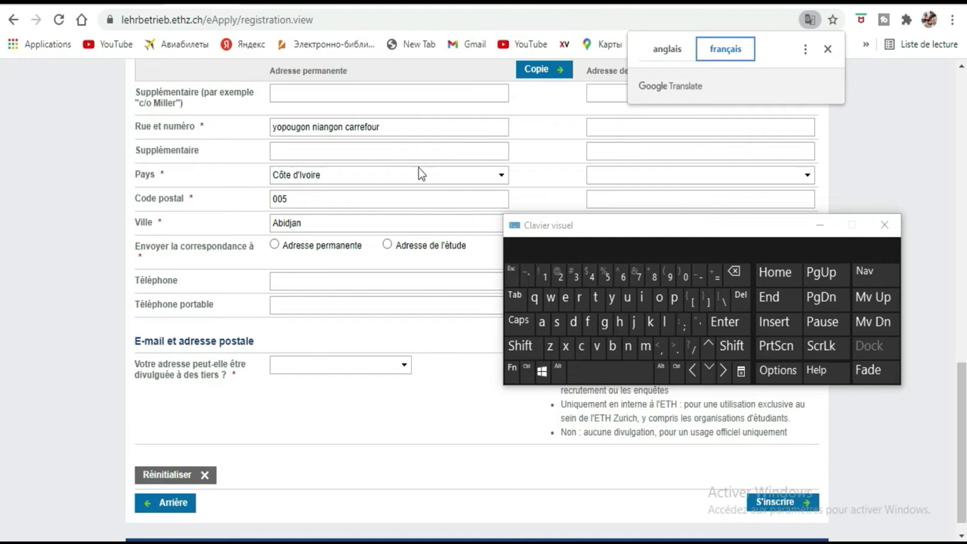
{"action": "left_click", "coordinate": [275, 246]}
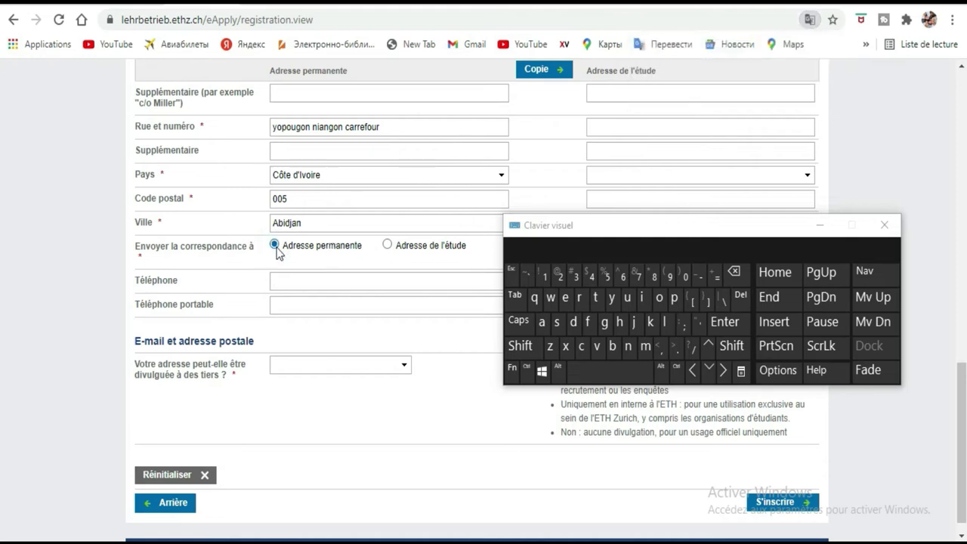
Move the on-screen keyboard off the phone fields and set the disclosure of the address to third parties to Non
{"action": "left_click_drag", "start_coordinate": [763, 235], "coordinate": [782, 26]}
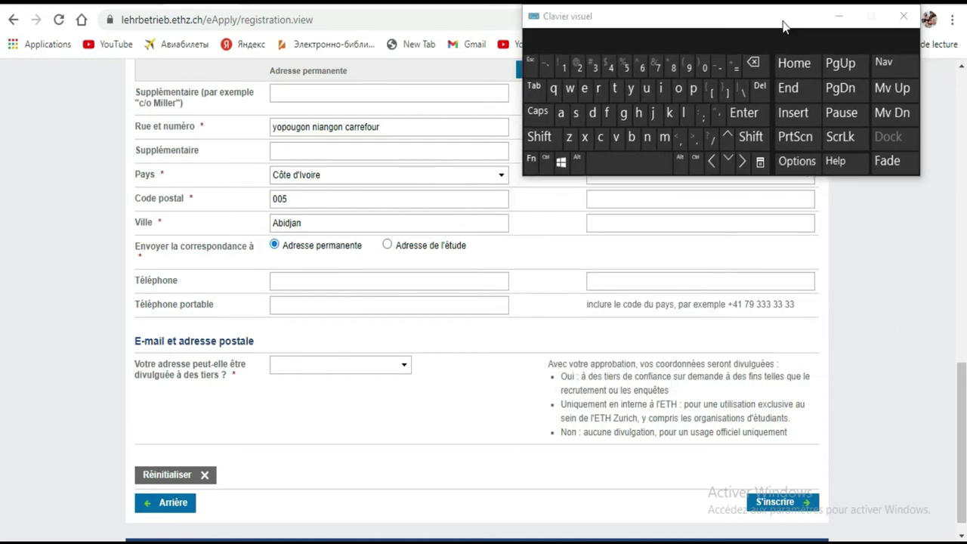
{"action": "left_click", "coordinate": [329, 282]}
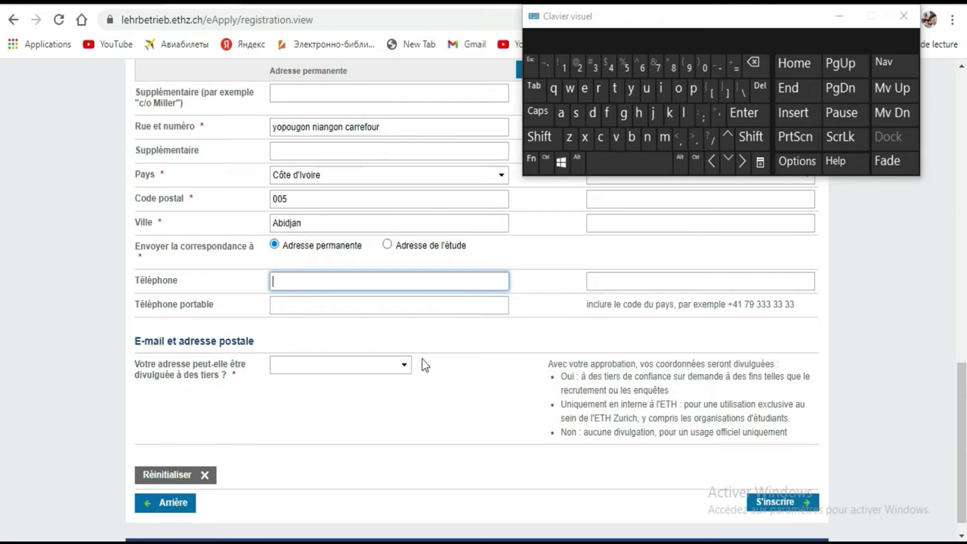
{"action": "left_click", "coordinate": [399, 364]}
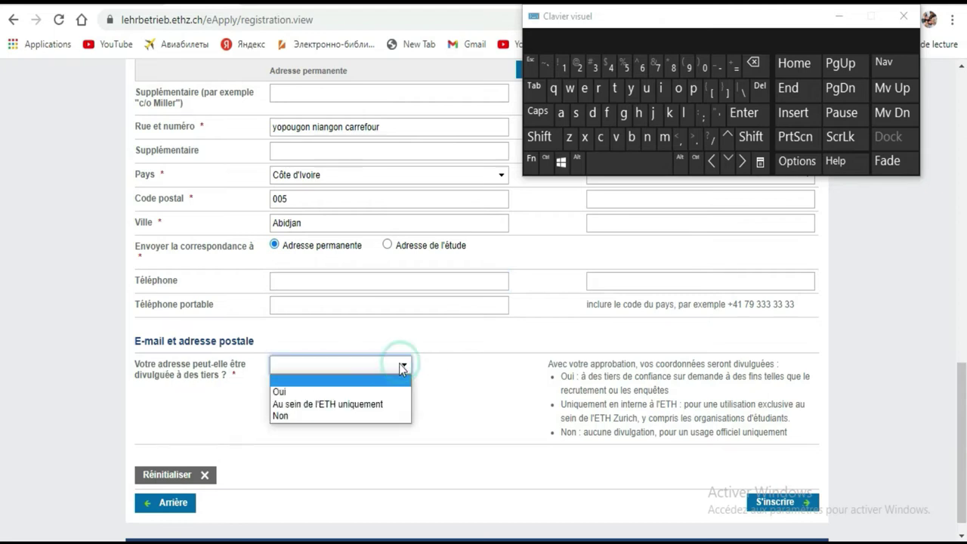
{"action": "left_click", "coordinate": [340, 416]}
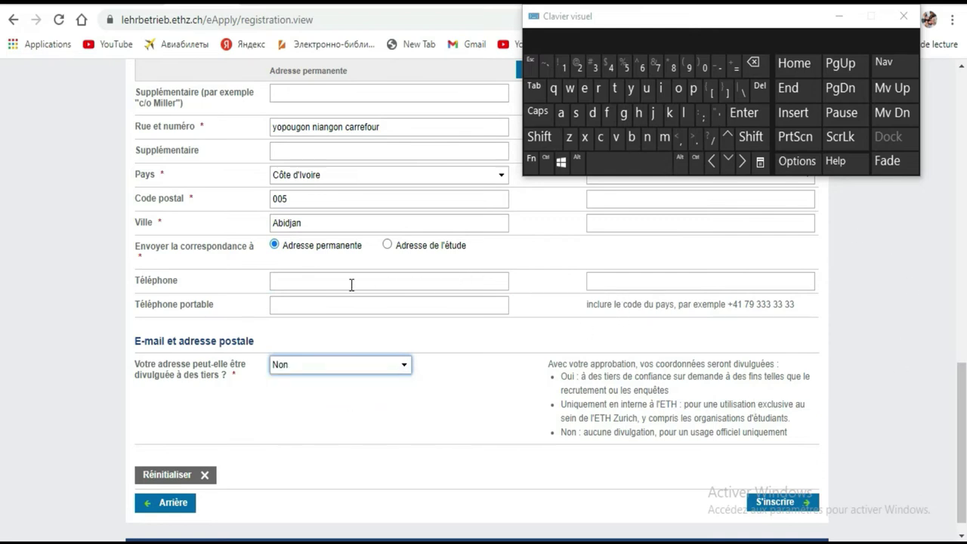
Enter the applicant's phone number with country code in the permanent address using the on-screen keyboard, and minimise the recorder overlay
{"action": "left_click", "coordinate": [296, 286]}
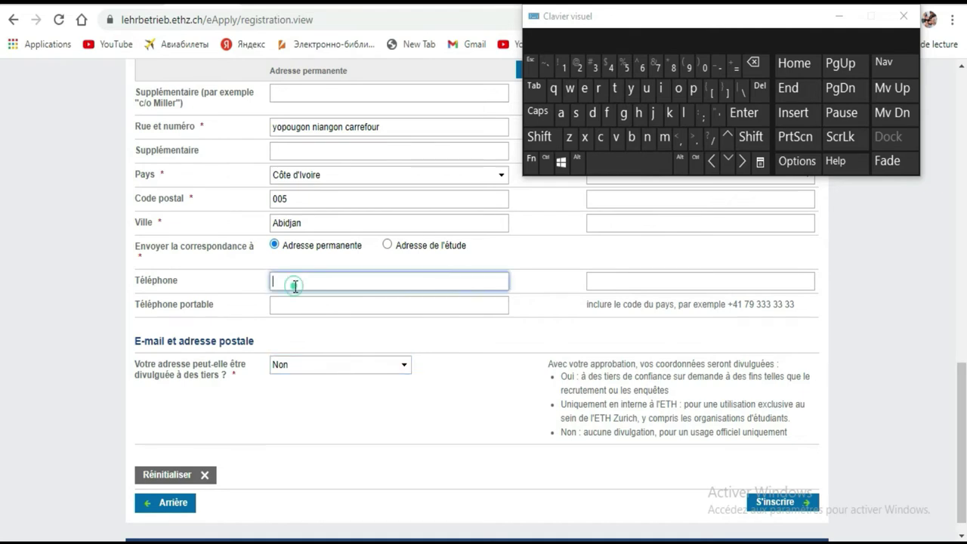
{"action": "left_click", "coordinate": [539, 137]}
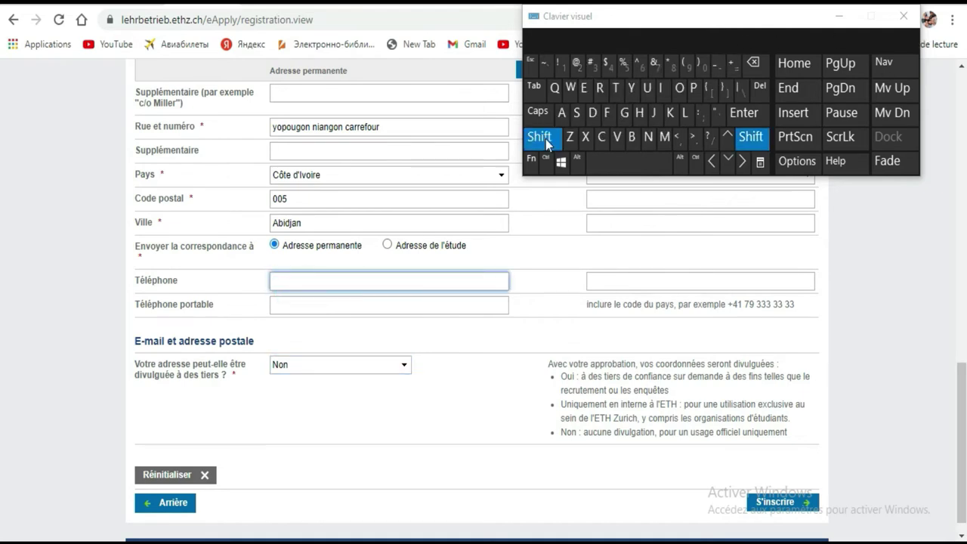
{"action": "left_click", "coordinate": [734, 65]}
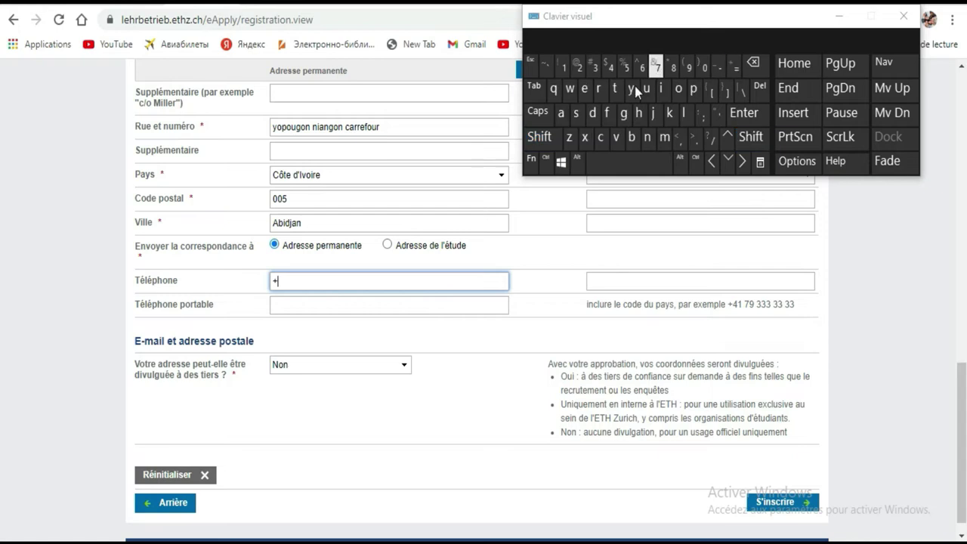
{"action": "left_click", "coordinate": [577, 68]}
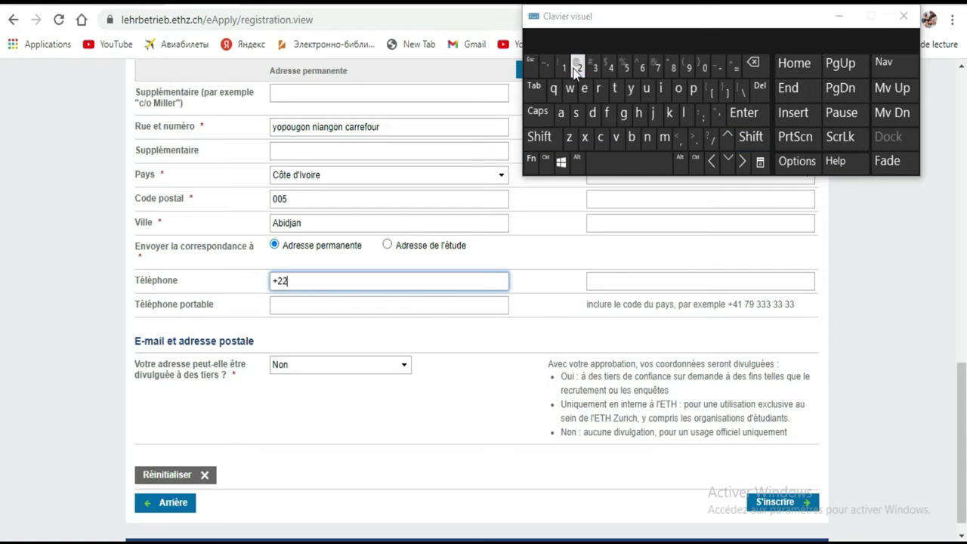
{"action": "left_click", "coordinate": [627, 68]}
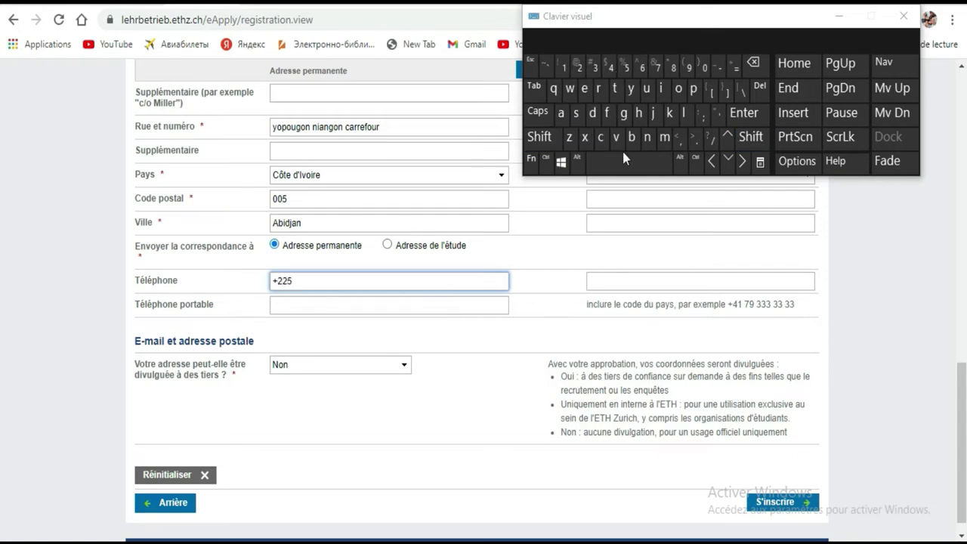
{"action": "mouse_move", "coordinate": [960, 503]}
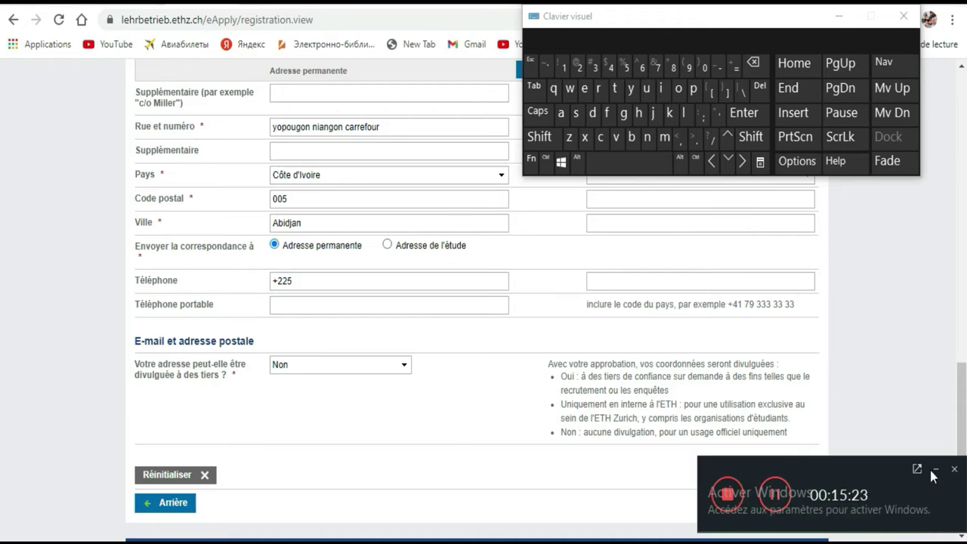
{"action": "left_click", "coordinate": [936, 470]}
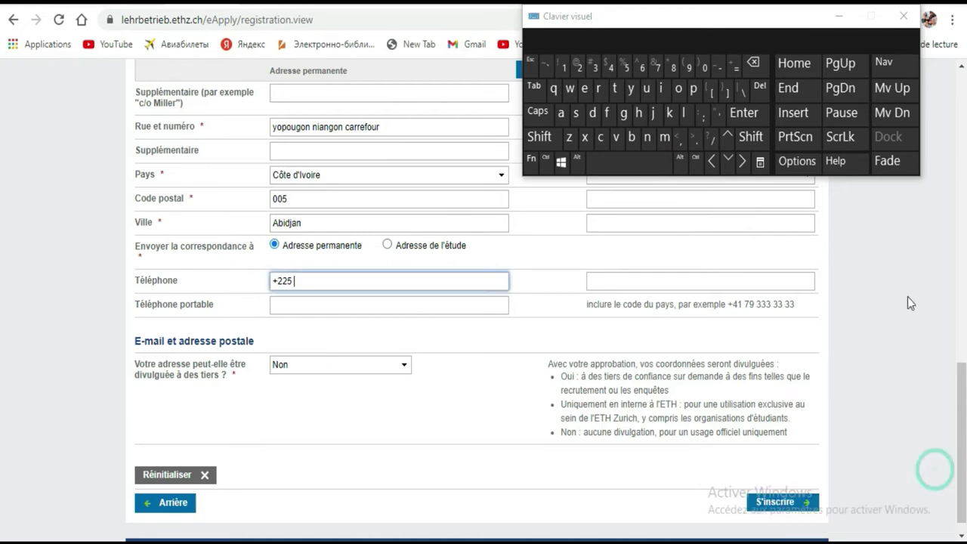
{"action": "left_click", "coordinate": [627, 69]}
{"action": "left_click", "coordinate": [689, 69]}
{"action": "left_click", "coordinate": [596, 70]}
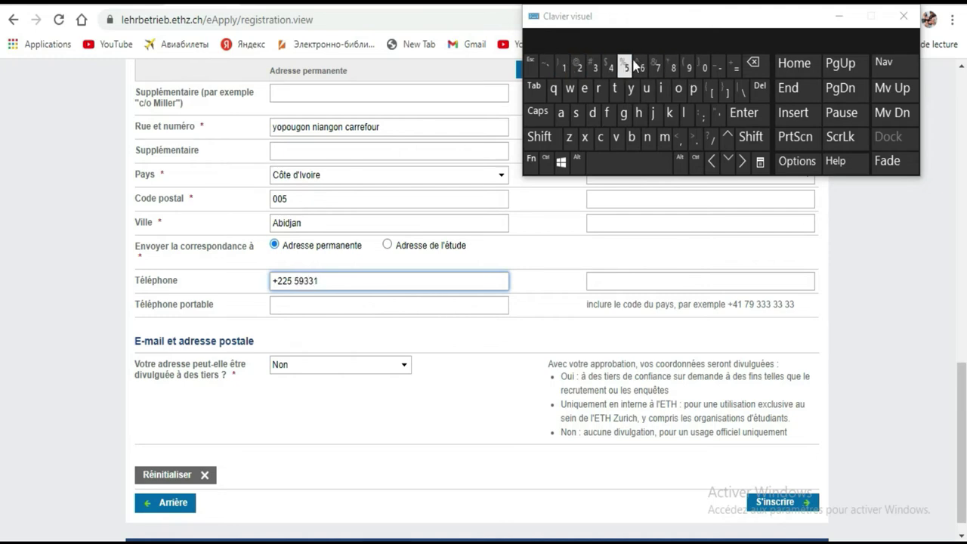
{"action": "left_click", "coordinate": [580, 68]}
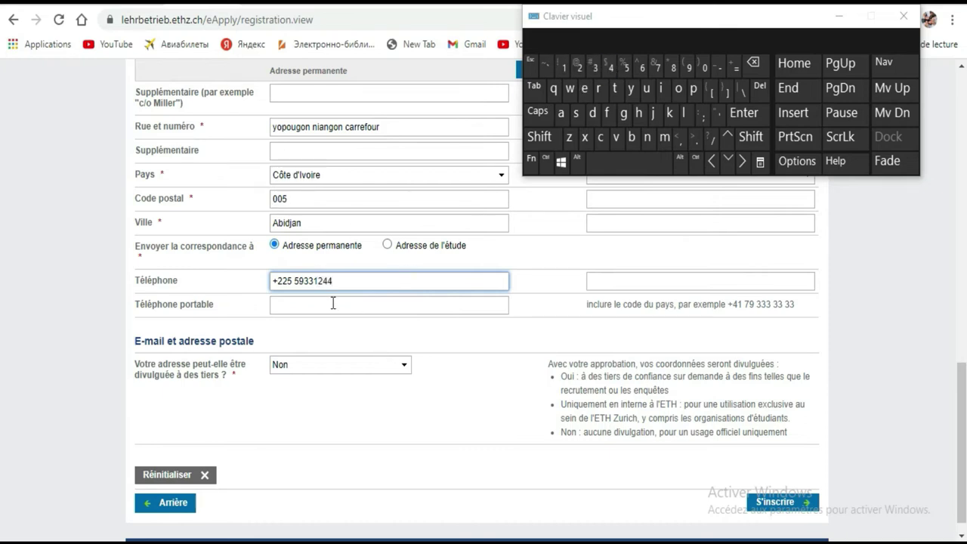
Copy the permanent address details into the study address
{"action": "scroll", "coordinate": [332, 303], "scroll_direction": "up", "scroll_amount": 1}
{"action": "scroll", "coordinate": [380, 303], "scroll_direction": "up", "scroll_amount": 3}
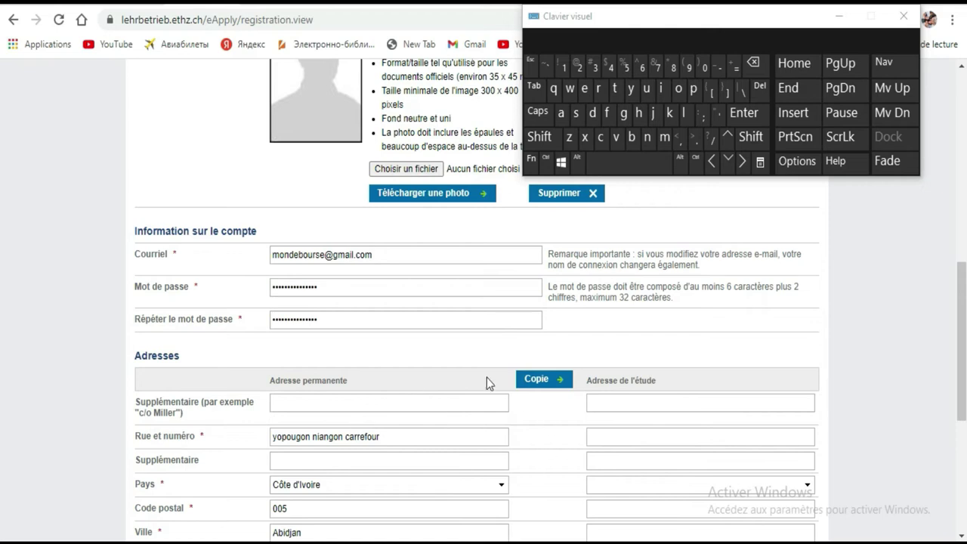
{"action": "scroll", "coordinate": [462, 370], "scroll_direction": "down", "scroll_amount": 3}
{"action": "scroll", "coordinate": [462, 369], "scroll_direction": "up", "scroll_amount": 2}
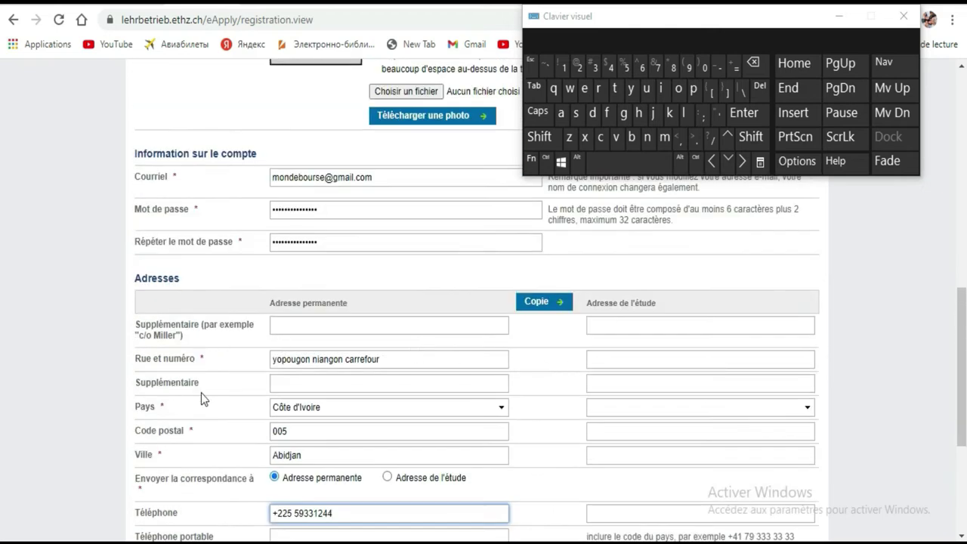
{"action": "scroll", "coordinate": [322, 373], "scroll_direction": "down", "scroll_amount": 1}
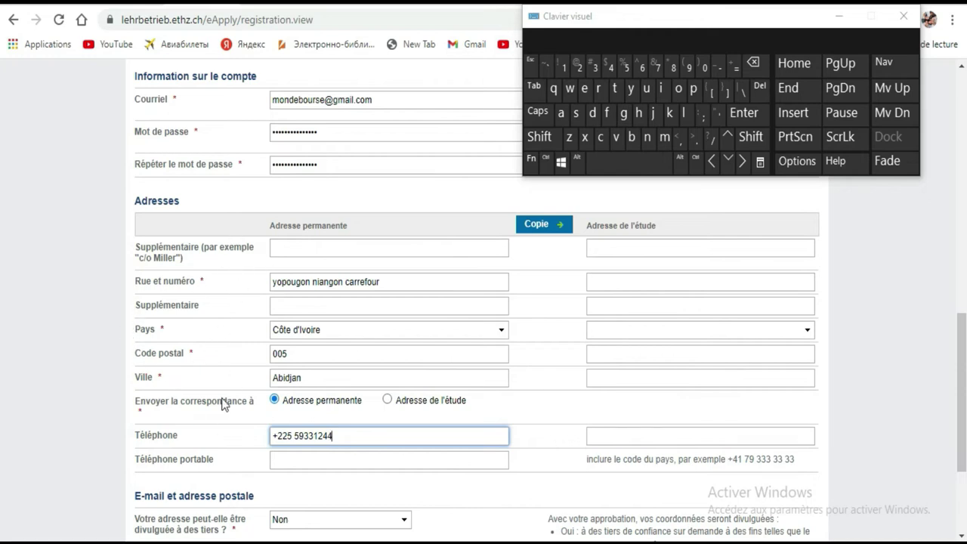
{"action": "scroll", "coordinate": [410, 253], "scroll_direction": "up", "scroll_amount": 3}
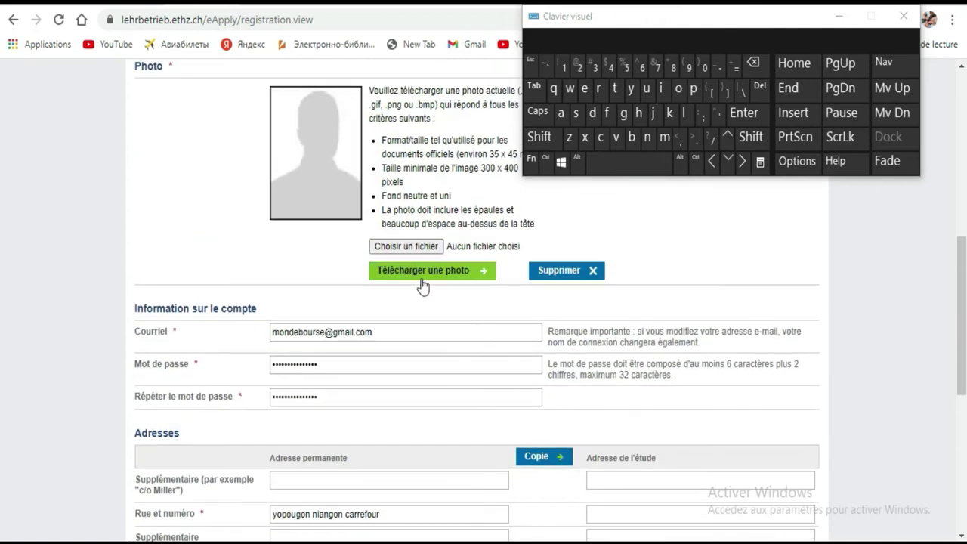
{"action": "scroll", "coordinate": [366, 275], "scroll_direction": "down", "scroll_amount": 3}
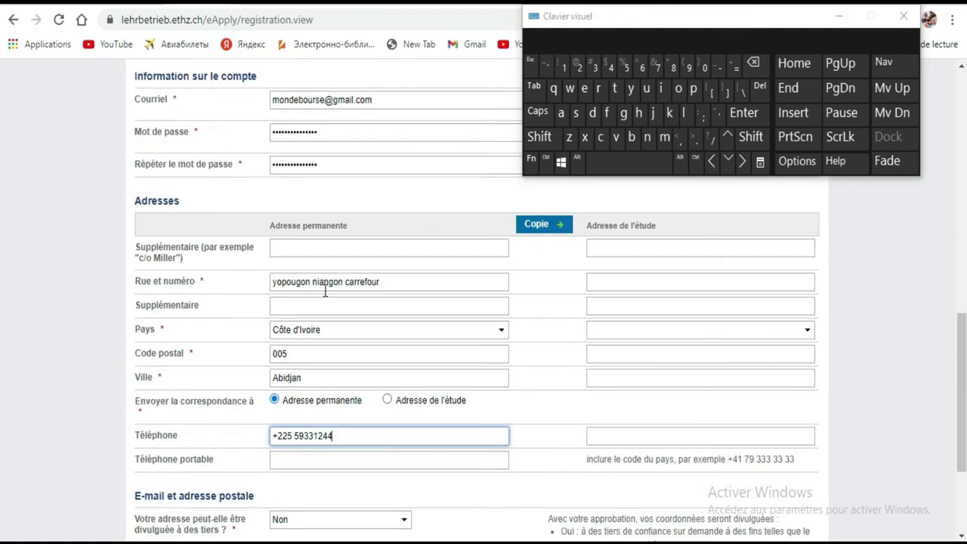
{"action": "left_click", "coordinate": [548, 237]}
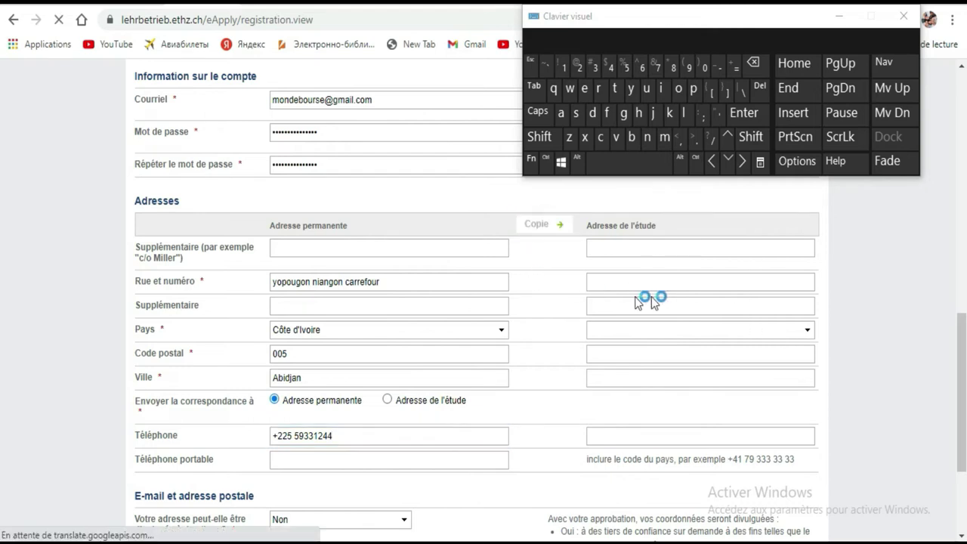
{"action": "scroll", "coordinate": [421, 313], "scroll_direction": "down", "scroll_amount": 5}
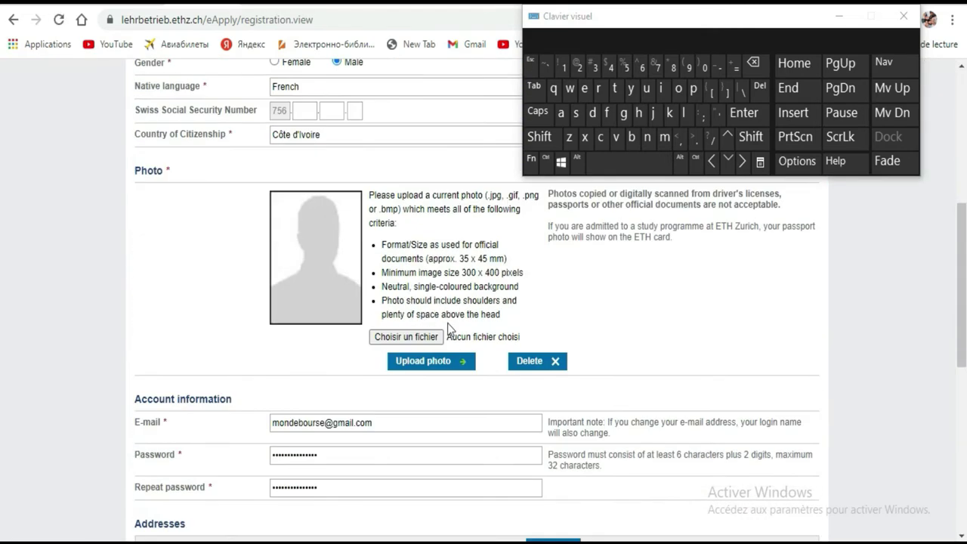
{"action": "scroll", "coordinate": [449, 328], "scroll_direction": "down", "scroll_amount": 5}
{"action": "scroll", "coordinate": [495, 332], "scroll_direction": "up", "scroll_amount": 1}
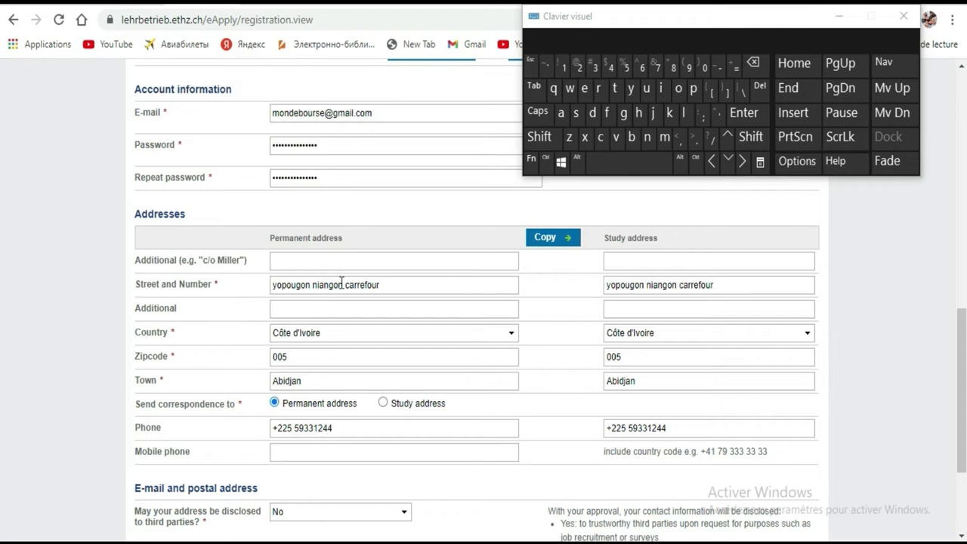
Review the completed registration form from personal data to address disclosure and try to register
{"action": "scroll", "coordinate": [387, 253], "scroll_direction": "up", "scroll_amount": 2}
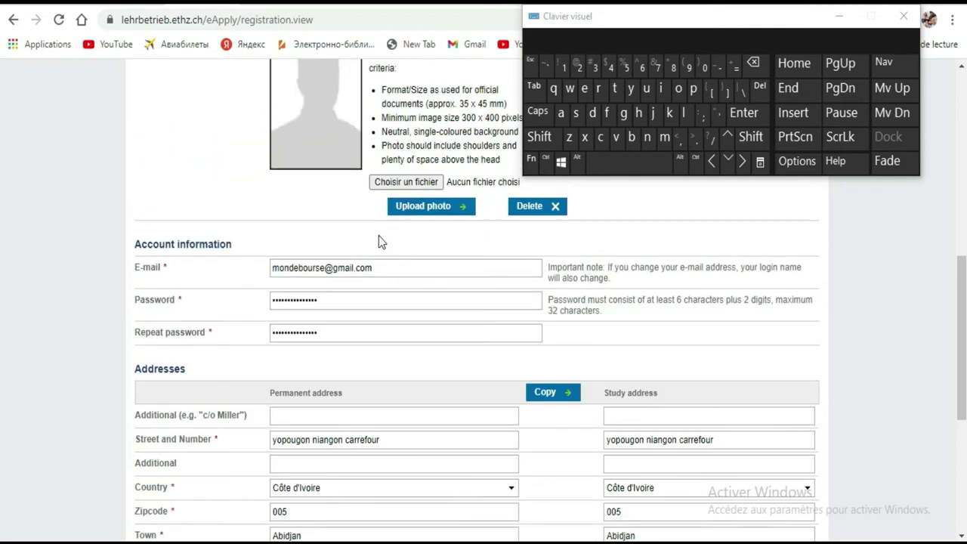
{"action": "scroll", "coordinate": [379, 240], "scroll_direction": "up", "scroll_amount": 2}
{"action": "scroll", "coordinate": [385, 340], "scroll_direction": "down", "scroll_amount": 6}
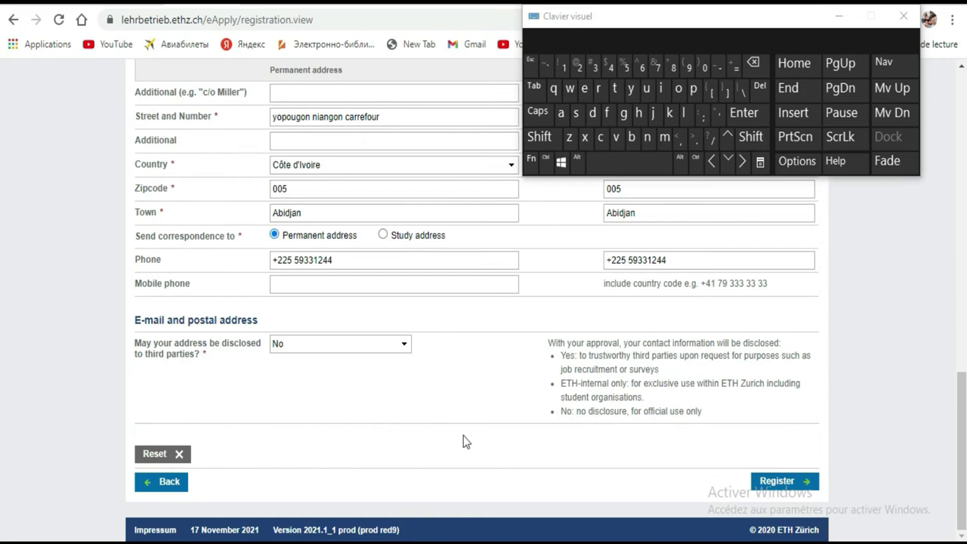
{"action": "scroll", "coordinate": [404, 329], "scroll_direction": "up", "scroll_amount": 12}
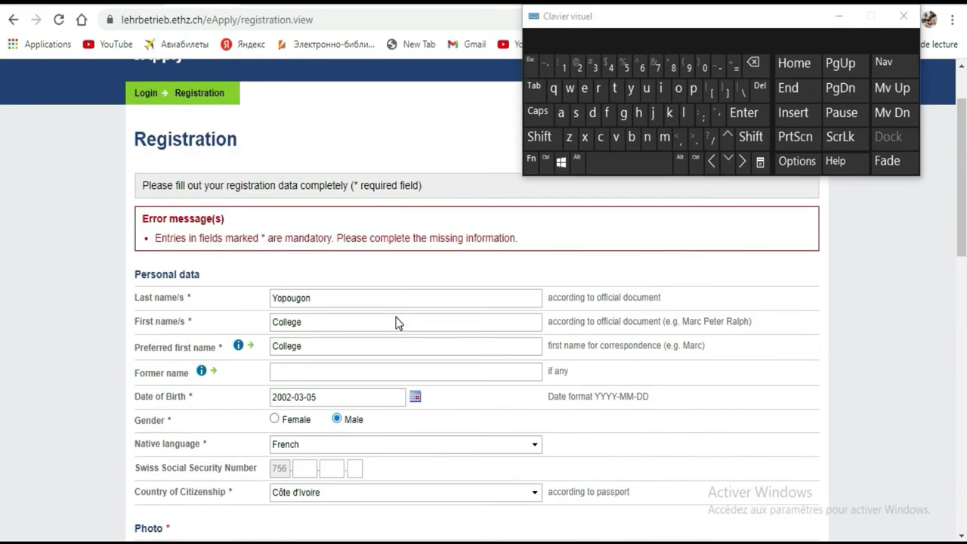
{"action": "scroll", "coordinate": [398, 323], "scroll_direction": "down", "scroll_amount": 8}
{"action": "scroll", "coordinate": [399, 322], "scroll_direction": "down", "scroll_amount": 3}
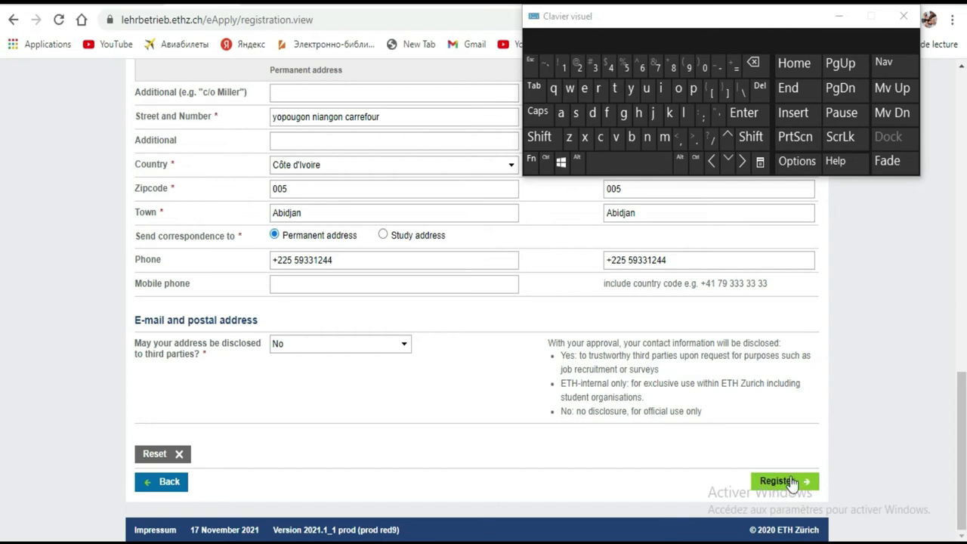
Examine the photo upload criteria in the registration form, highlighting the required document photo size
{"action": "scroll", "coordinate": [365, 243], "scroll_direction": "up", "scroll_amount": 8}
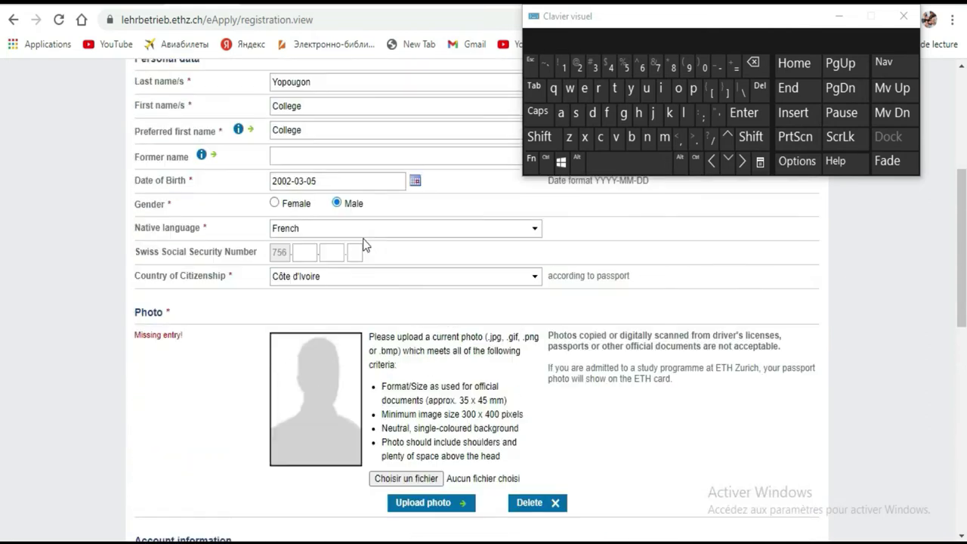
{"action": "scroll", "coordinate": [398, 371], "scroll_direction": "down", "scroll_amount": 10}
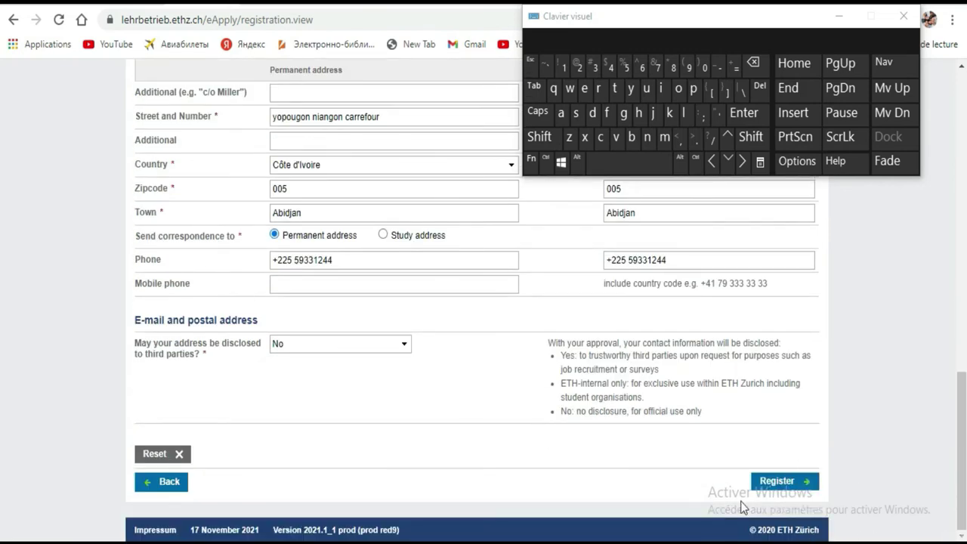
{"action": "scroll", "coordinate": [314, 238], "scroll_direction": "up", "scroll_amount": 7}
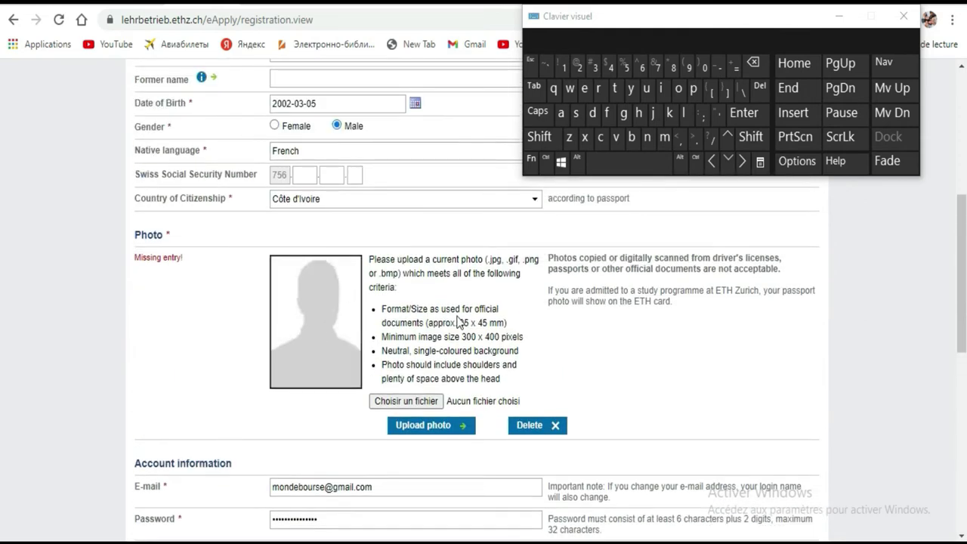
{"action": "left_click_drag", "start_coordinate": [458, 323], "coordinate": [500, 322]}
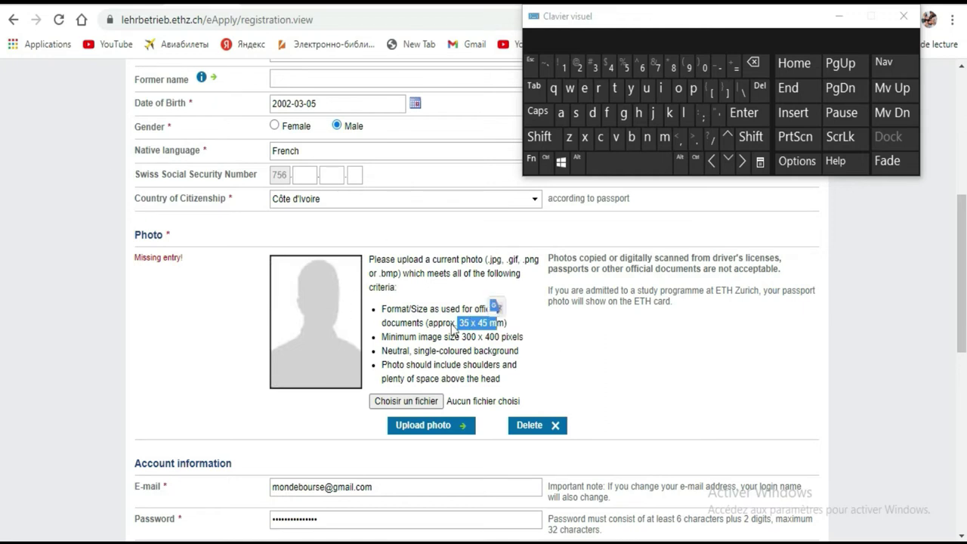
{"action": "scroll", "coordinate": [461, 318], "scroll_direction": "down", "scroll_amount": 7}
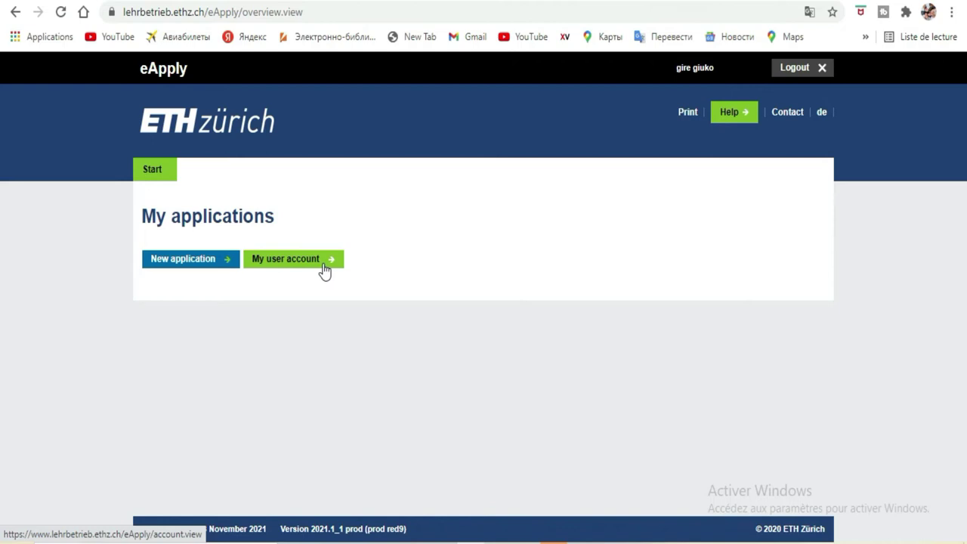
Start a new application and choose "Master's Degree Programme, also Direct Doctorate, ESOP" as the programme type
{"action": "left_click", "coordinate": [184, 268]}
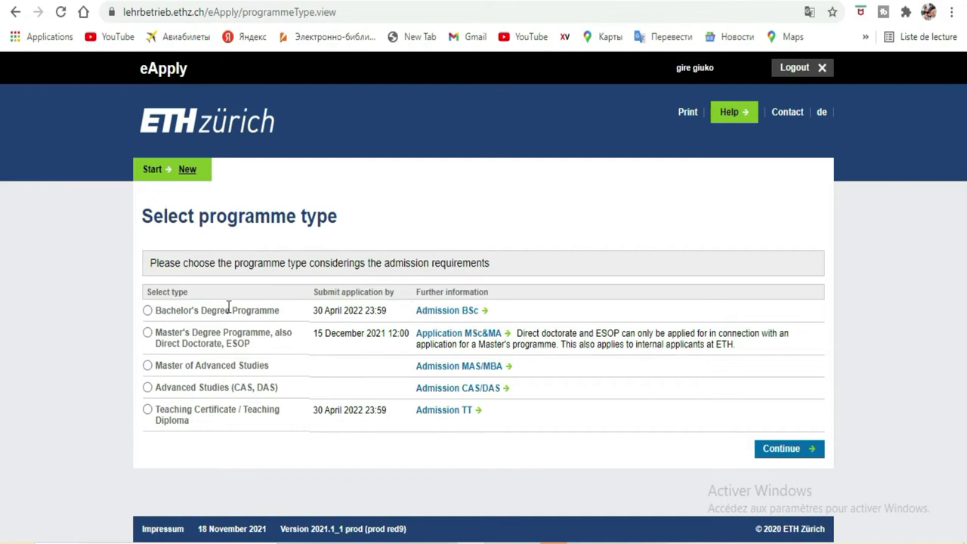
{"action": "left_click", "coordinate": [147, 310]}
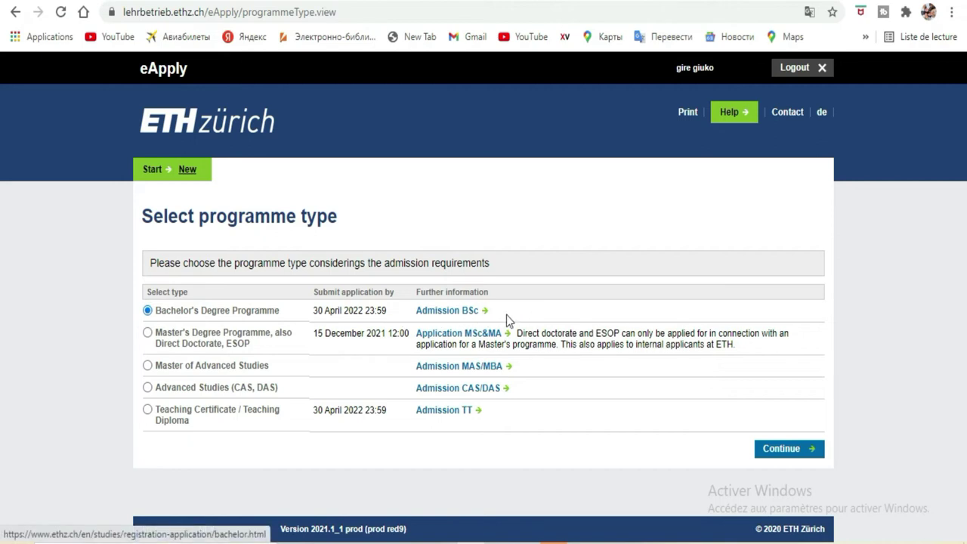
{"action": "left_click", "coordinate": [148, 366]}
{"action": "left_click", "coordinate": [147, 388]}
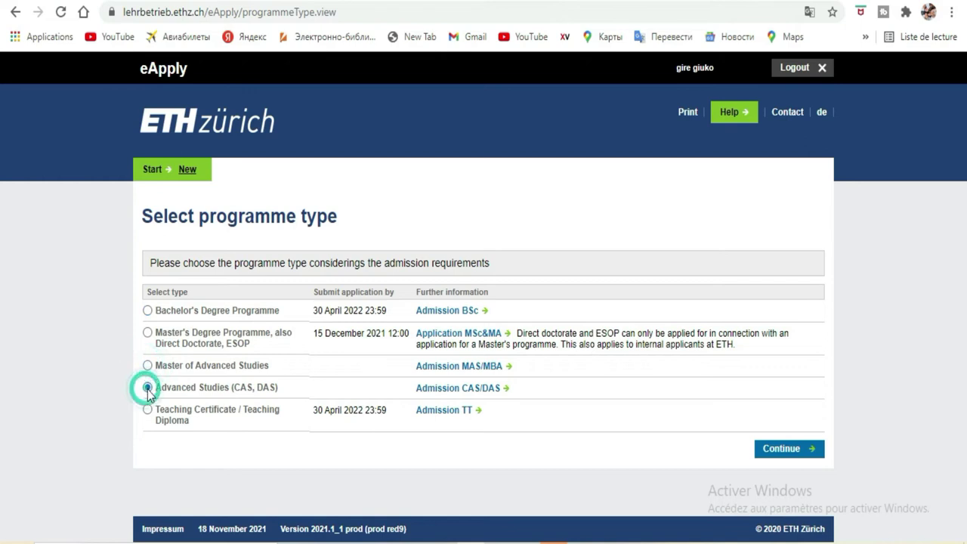
{"action": "left_click", "coordinate": [155, 338]}
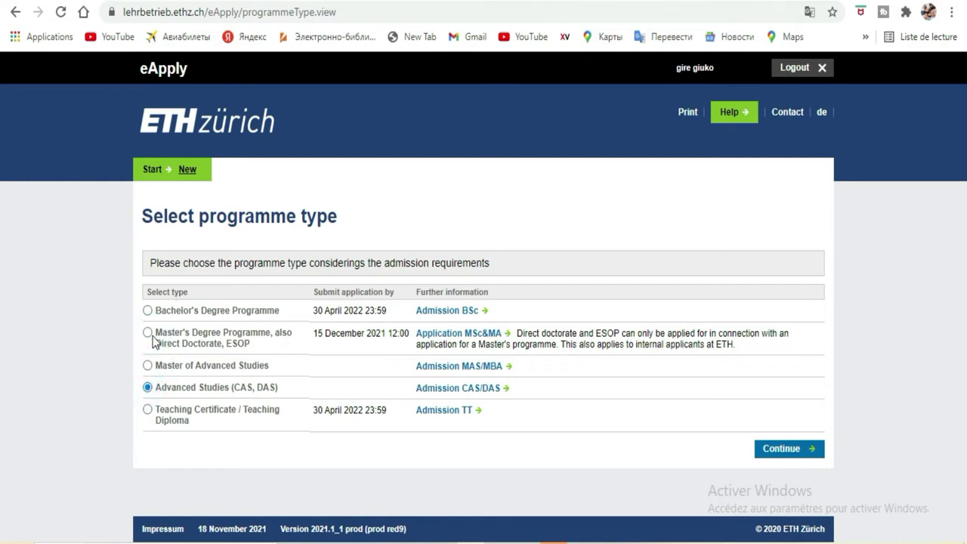
{"action": "left_click", "coordinate": [151, 339]}
Highlight the submission deadline of the Master's Degree Programme to check it, dismiss the YouTube notification and clear the highlight
{"action": "left_click_drag", "start_coordinate": [306, 336], "coordinate": [414, 335]}
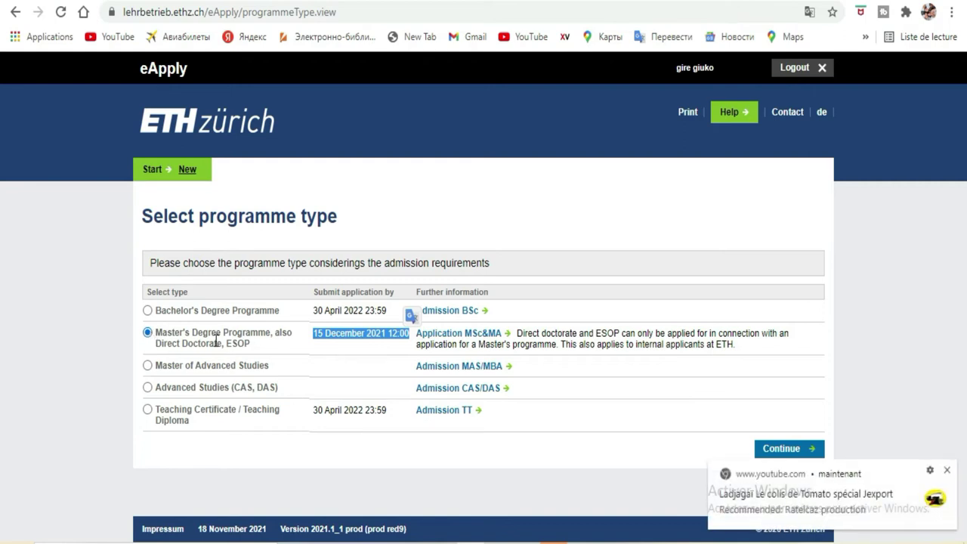
{"action": "left_click", "coordinate": [947, 470]}
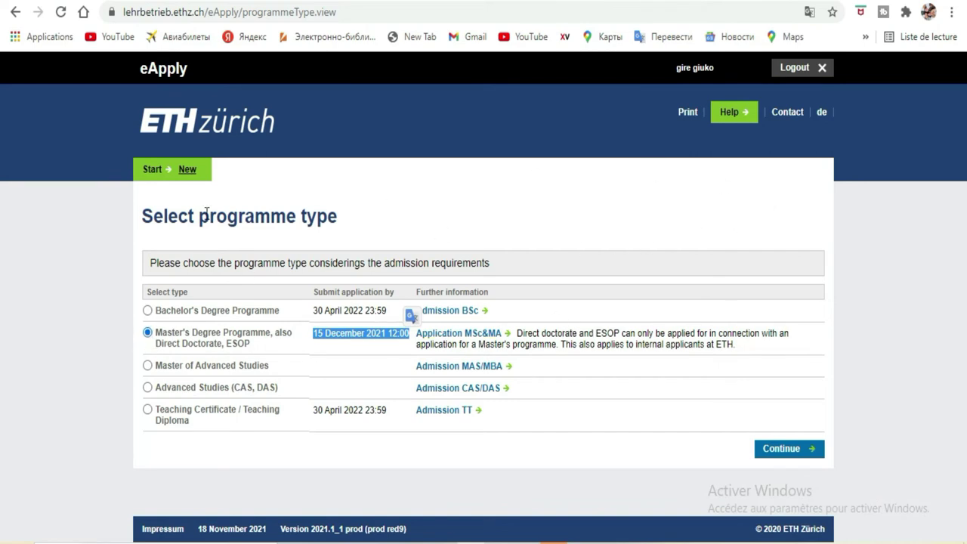
{"action": "left_click", "coordinate": [520, 212]}
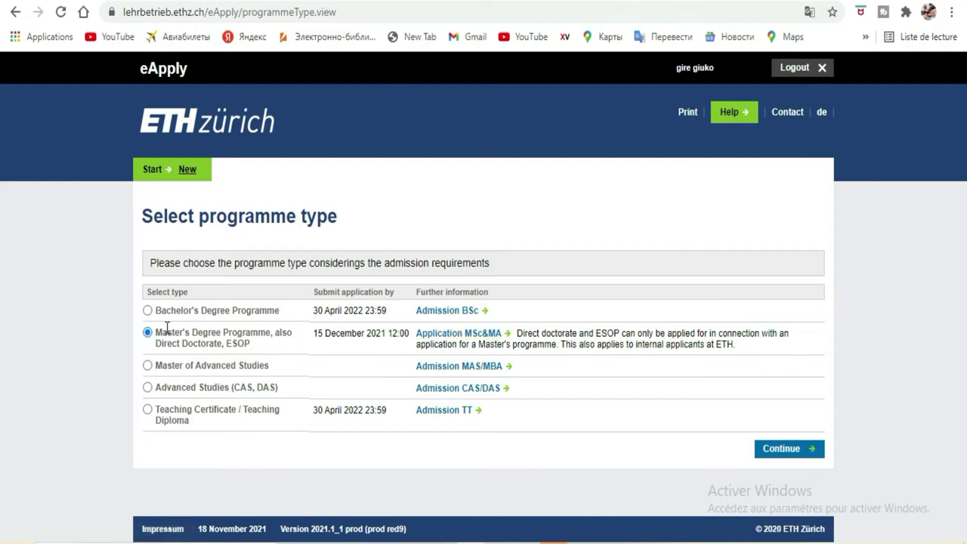
Open the further information on the MSc and MA application and translate the page into French
{"action": "left_click", "coordinate": [462, 337]}
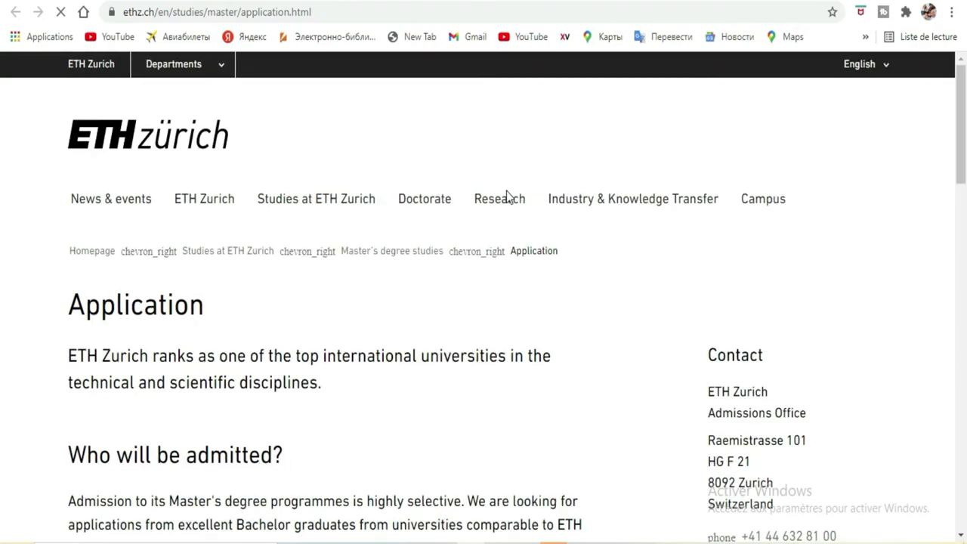
{"action": "scroll", "coordinate": [506, 198], "scroll_direction": "down", "scroll_amount": 1}
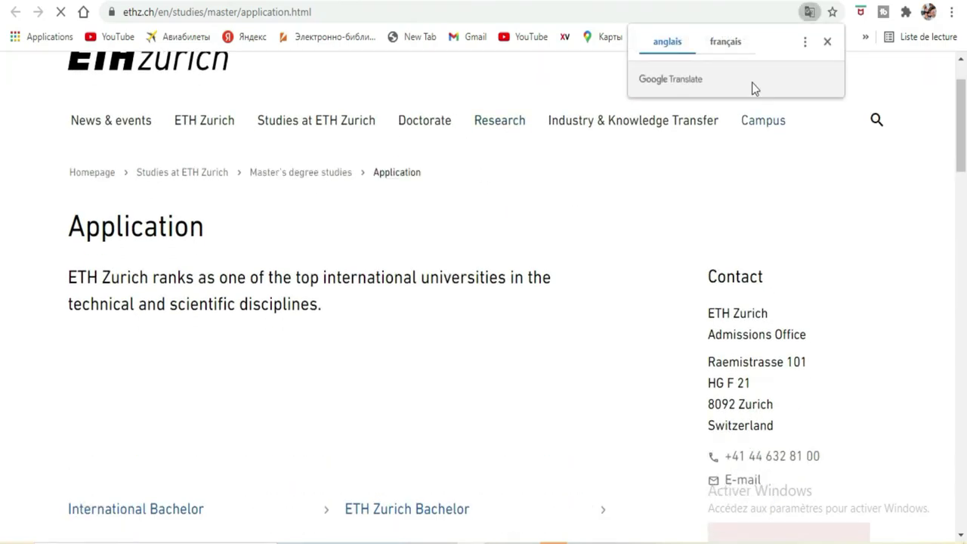
{"action": "left_click", "coordinate": [720, 41]}
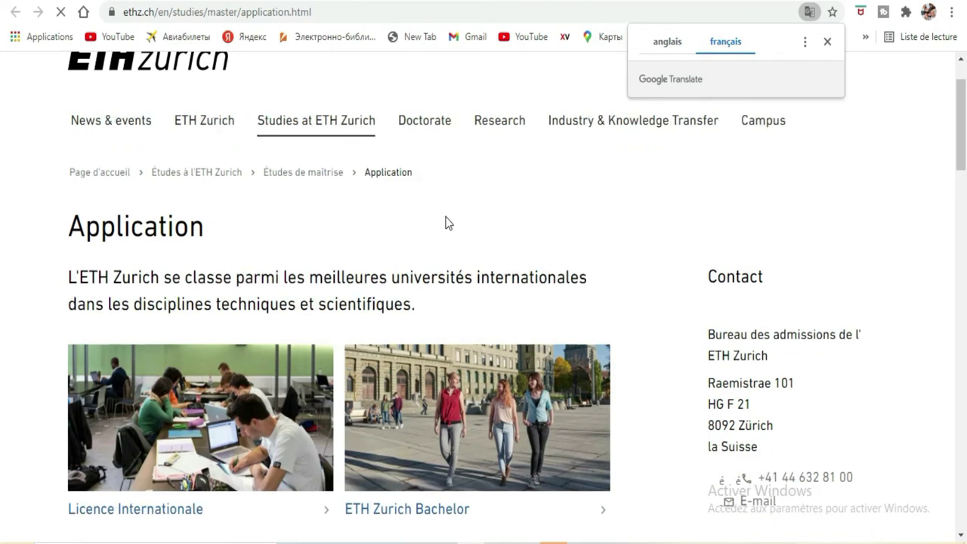
Examine the Master's application page, from the Bachelor's degree categories to the admission criteria, the admission decision and the related links
{"action": "scroll", "coordinate": [446, 223], "scroll_direction": "down", "scroll_amount": 3}
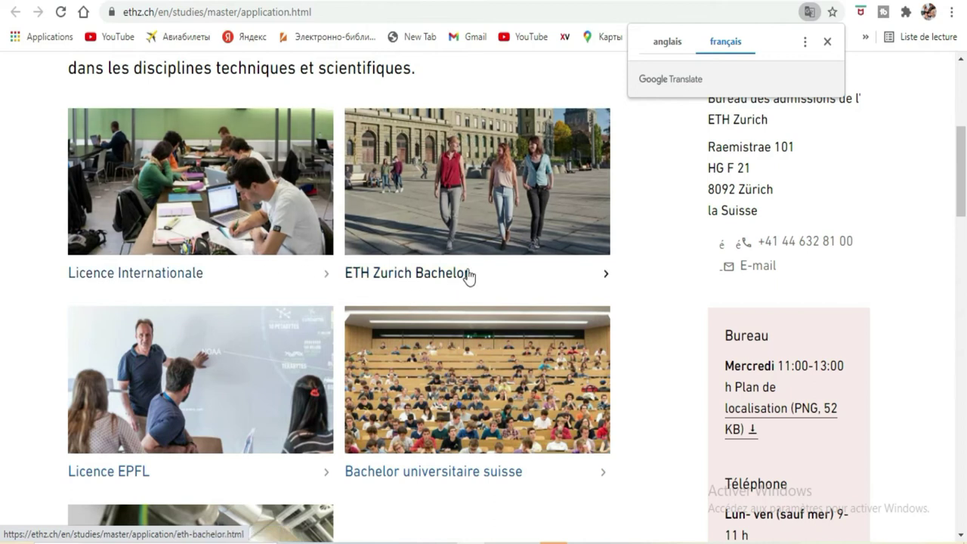
{"action": "scroll", "coordinate": [370, 296], "scroll_direction": "down", "scroll_amount": 2}
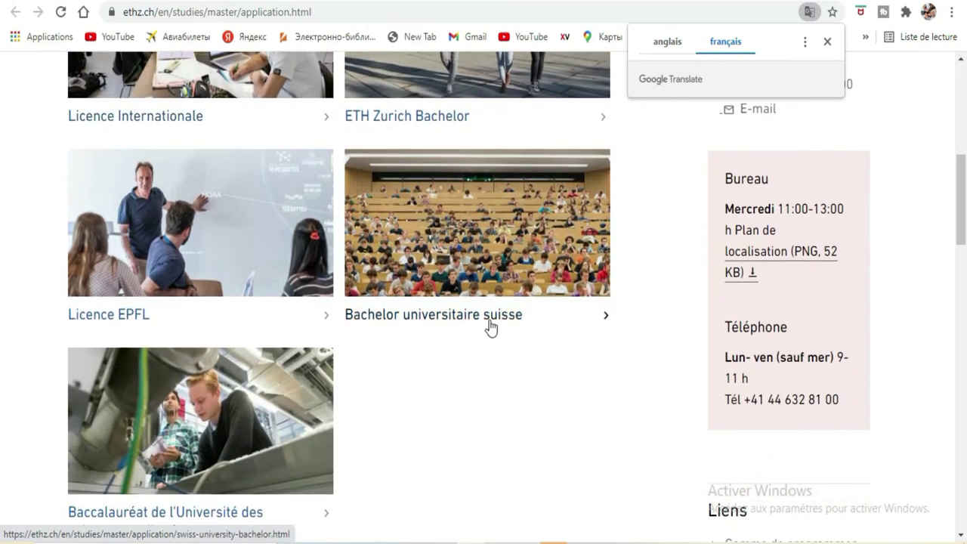
{"action": "scroll", "coordinate": [80, 356], "scroll_direction": "down", "scroll_amount": 2}
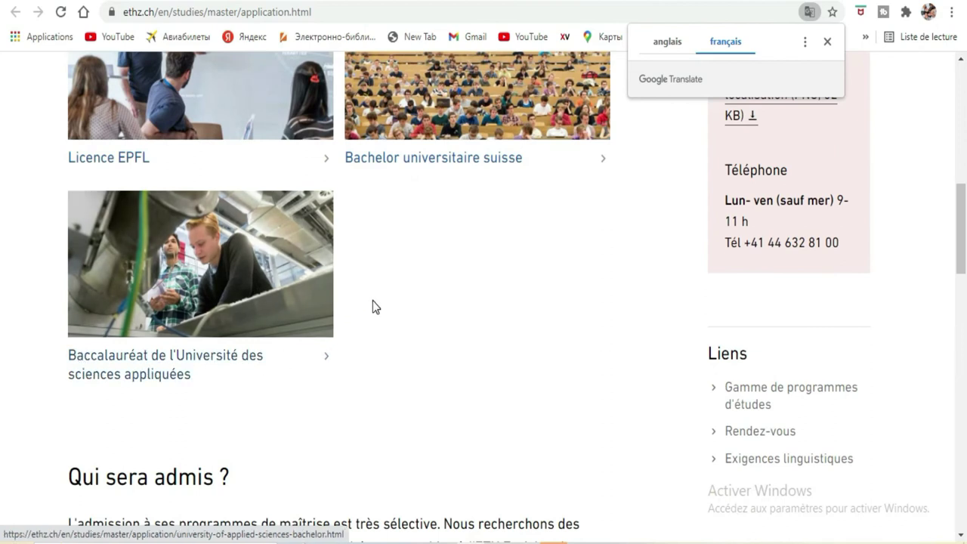
{"action": "scroll", "coordinate": [373, 301], "scroll_direction": "down", "scroll_amount": 3}
{"action": "scroll", "coordinate": [529, 292], "scroll_direction": "down", "scroll_amount": 3}
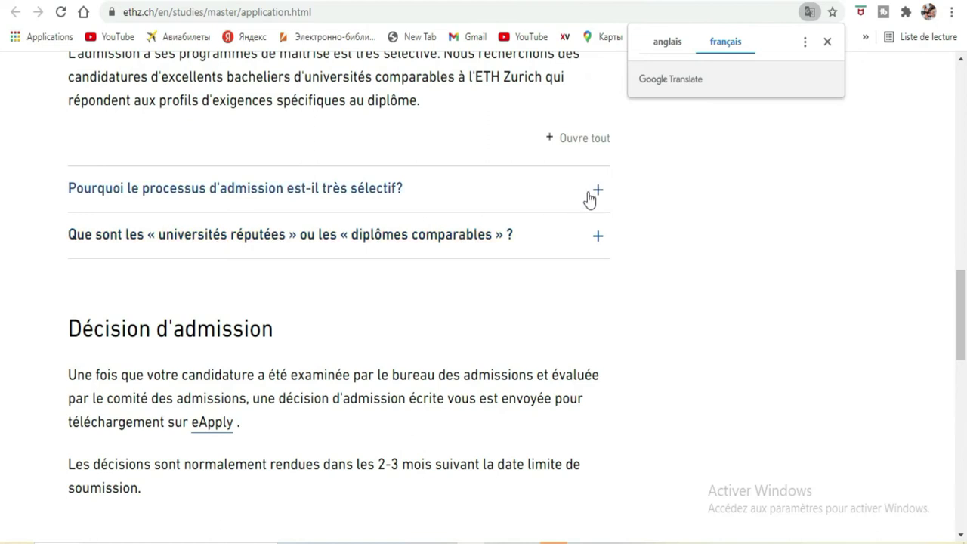
{"action": "scroll", "coordinate": [499, 190], "scroll_direction": "down", "scroll_amount": 3}
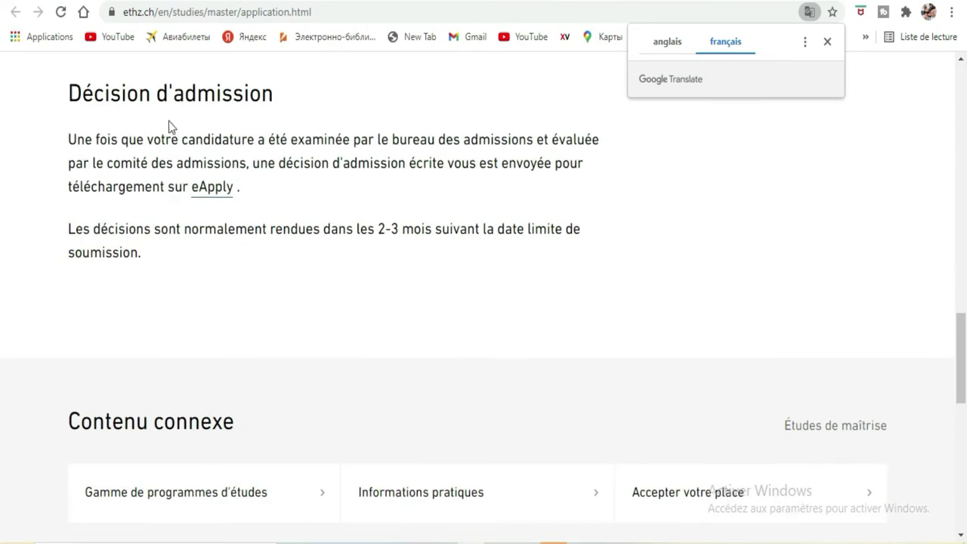
{"action": "scroll", "coordinate": [691, 294], "scroll_direction": "down", "scroll_amount": 4}
{"action": "scroll", "coordinate": [690, 294], "scroll_direction": "up", "scroll_amount": 14}
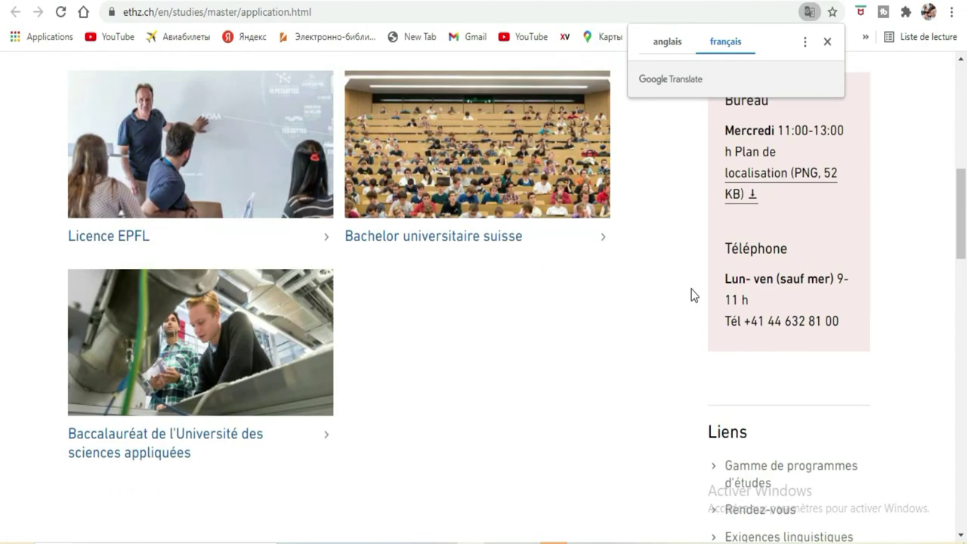
{"action": "scroll", "coordinate": [691, 294], "scroll_direction": "up", "scroll_amount": 1}
{"action": "scroll", "coordinate": [690, 292], "scroll_direction": "down", "scroll_amount": 4}
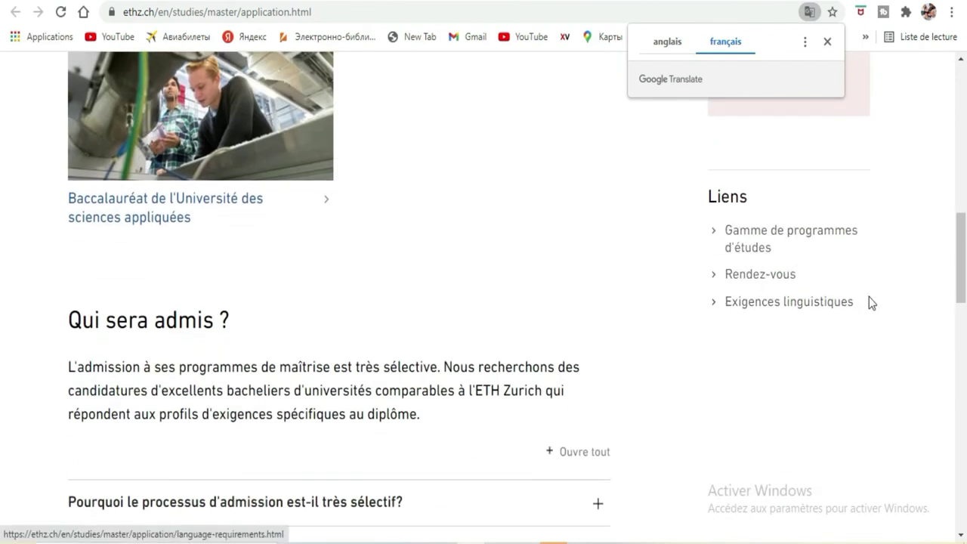
Open the language requirements page and read when certificates must be submitted and which ones are recognised
{"action": "left_click", "coordinate": [820, 315]}
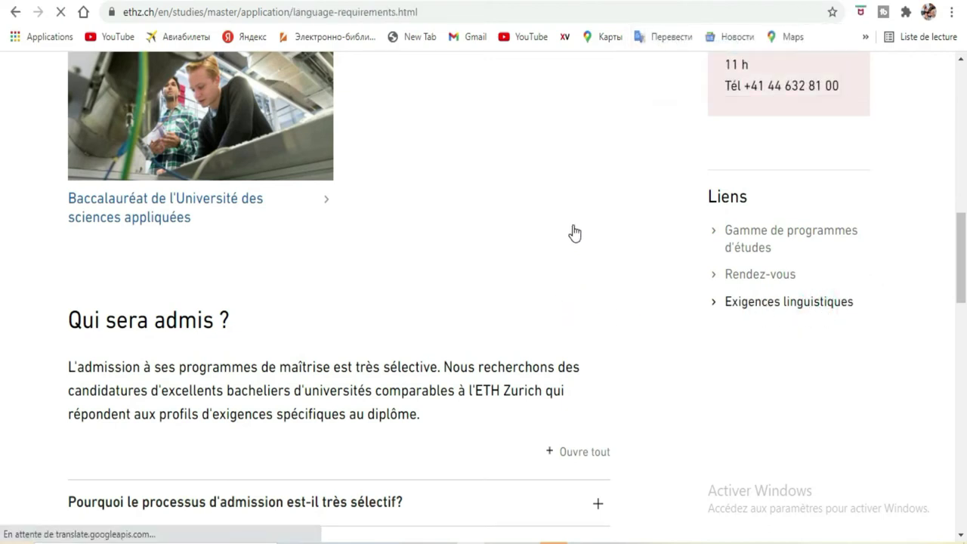
{"action": "scroll", "coordinate": [534, 229], "scroll_direction": "down", "scroll_amount": 4}
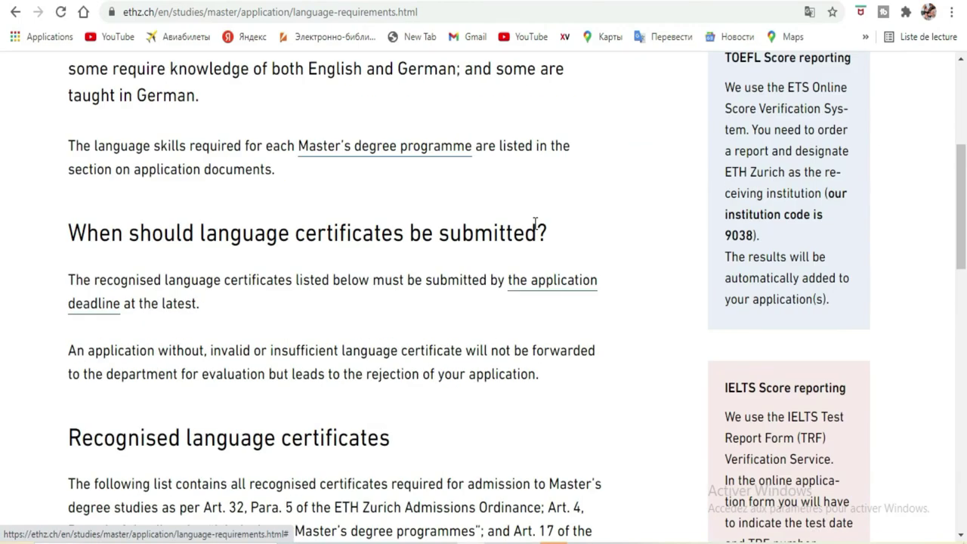
{"action": "scroll", "coordinate": [535, 222], "scroll_direction": "down", "scroll_amount": 4}
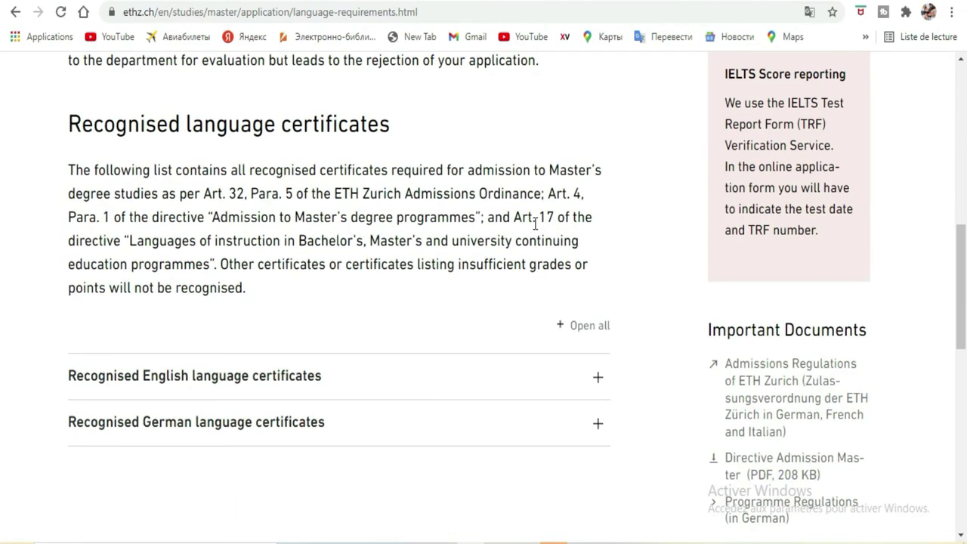
{"action": "scroll", "coordinate": [536, 224], "scroll_direction": "down", "scroll_amount": 2}
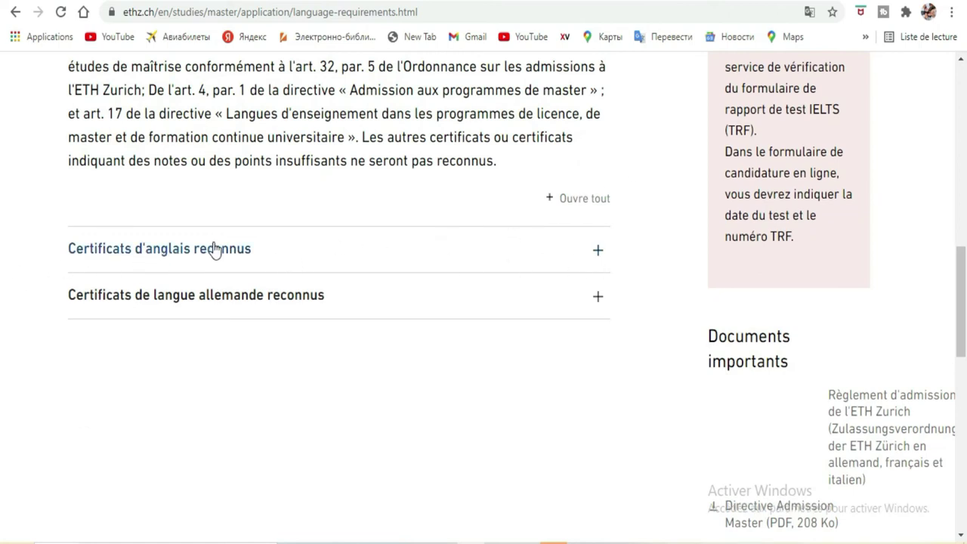
Expand the recognised English language certificates and examine the minimum levels required for IELTS, TOEFL and the Cambridge certificates
{"action": "left_click", "coordinate": [593, 250]}
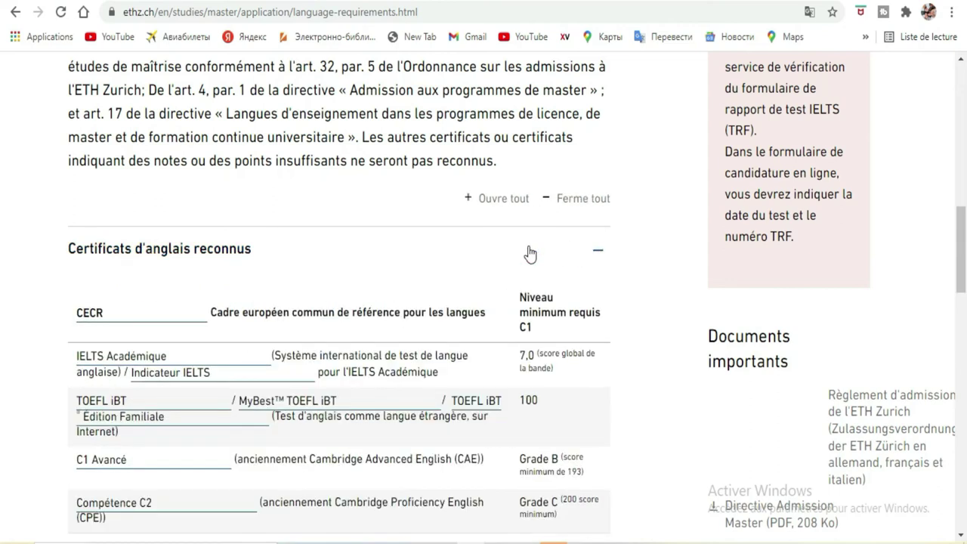
{"action": "scroll", "coordinate": [235, 276], "scroll_direction": "down", "scroll_amount": 2}
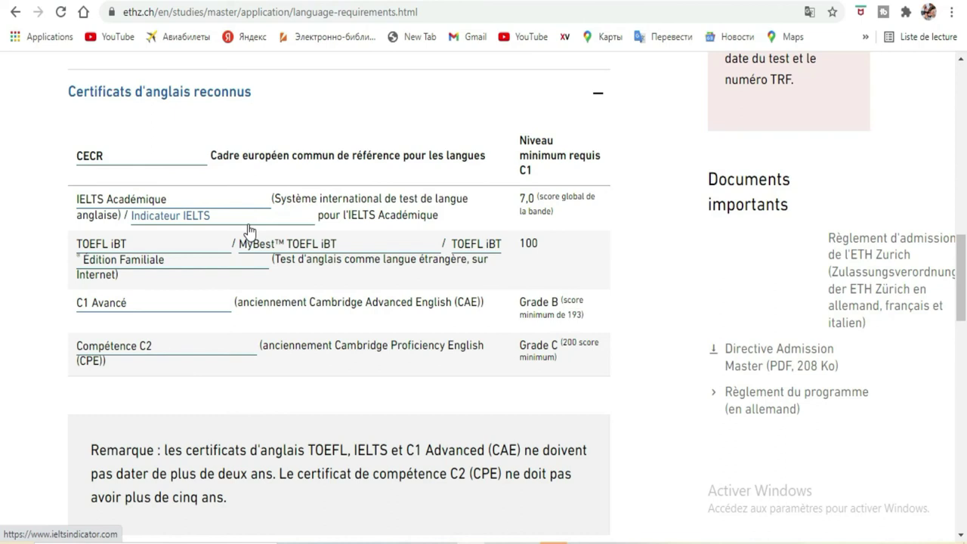
{"action": "scroll", "coordinate": [249, 230], "scroll_direction": "down", "scroll_amount": 2}
{"action": "scroll", "coordinate": [248, 225], "scroll_direction": "up", "scroll_amount": 2}
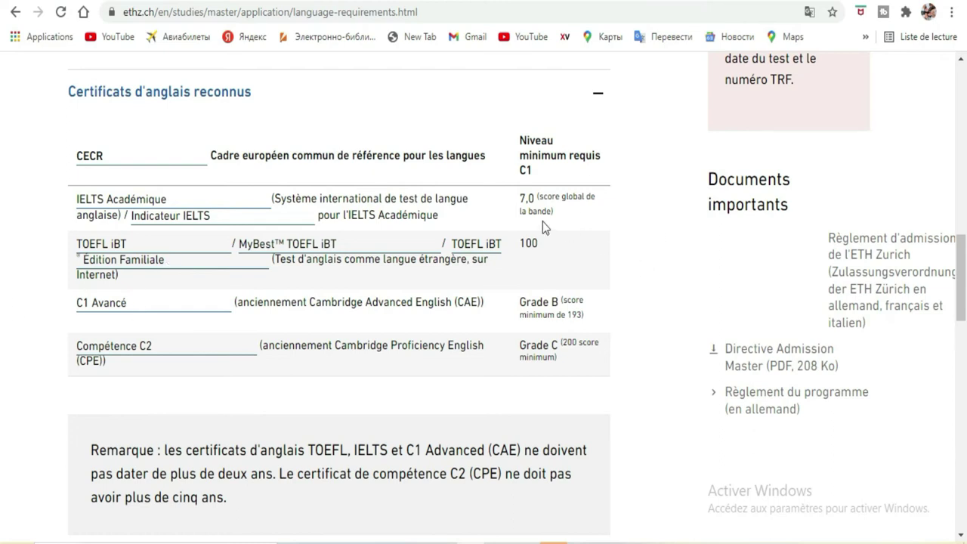
{"action": "scroll", "coordinate": [543, 221], "scroll_direction": "up", "scroll_amount": 4}
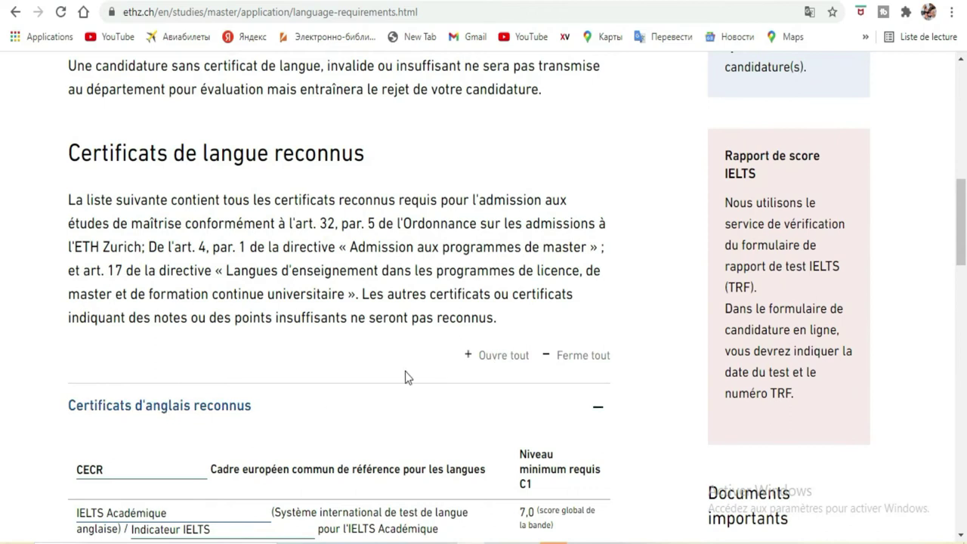
{"action": "scroll", "coordinate": [406, 371], "scroll_direction": "up", "scroll_amount": 1}
{"action": "scroll", "coordinate": [414, 295], "scroll_direction": "up", "scroll_amount": 3}
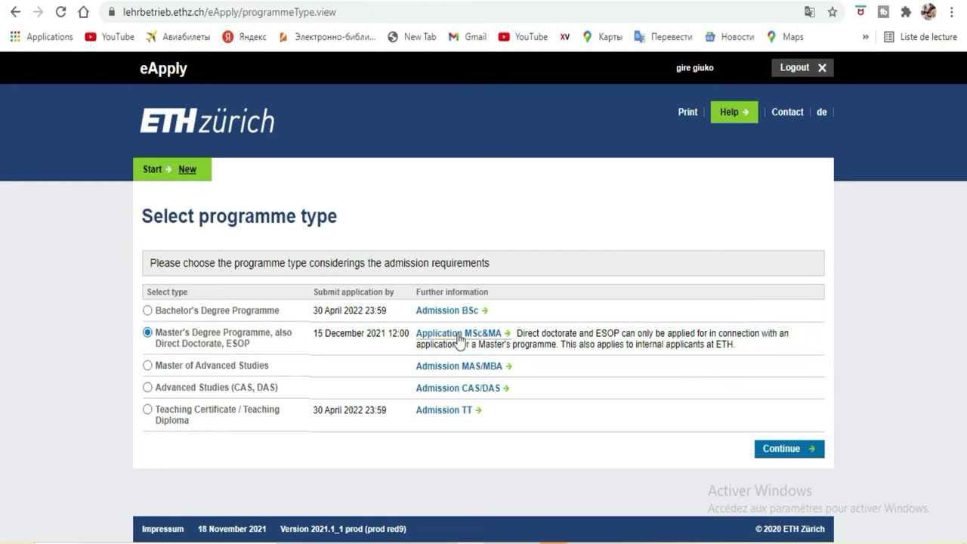
Continue from the programme type to the programme selection form and move the on-screen keyboard clear of its fields
{"action": "left_click", "coordinate": [786, 452]}
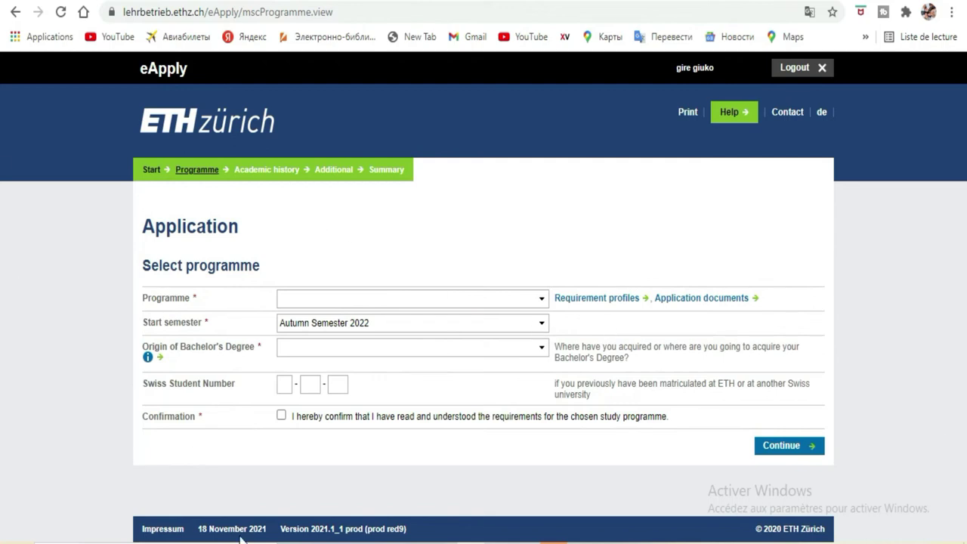
{"action": "key", "text": "alt+Tab"}
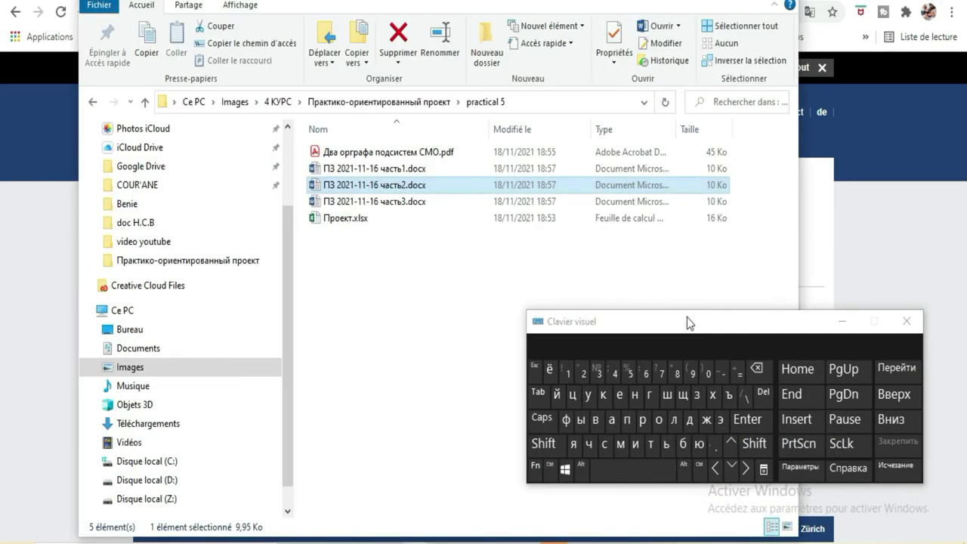
{"action": "key", "text": "alt+Tab"}
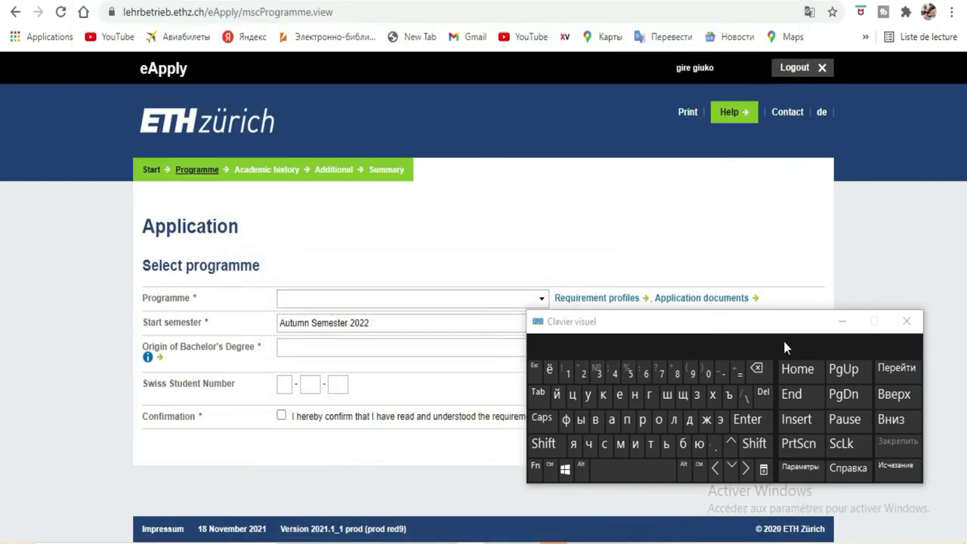
{"action": "left_click_drag", "start_coordinate": [784, 326], "coordinate": [817, 89]}
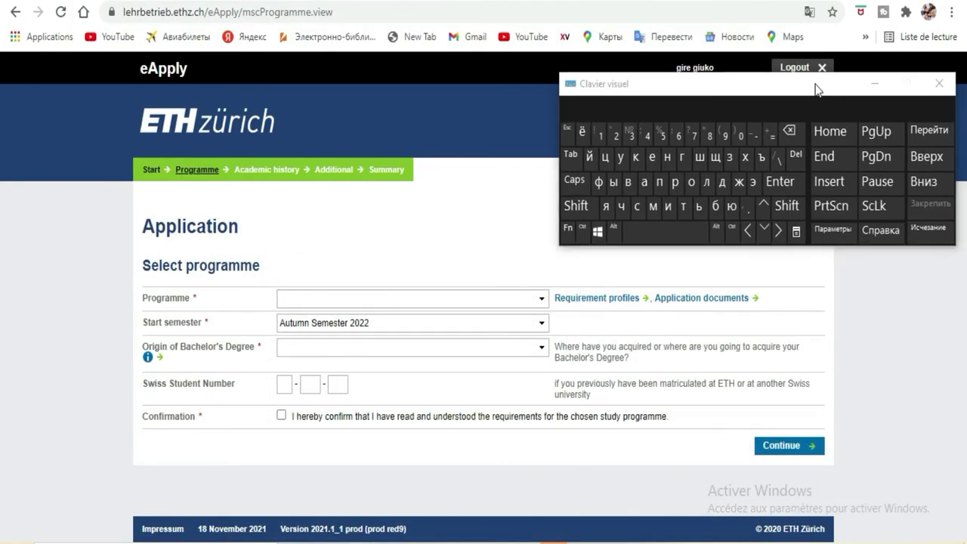
Choose Computer Science as the programme with Autumn Semester 2022 as the start semester
{"action": "left_click", "coordinate": [380, 303]}
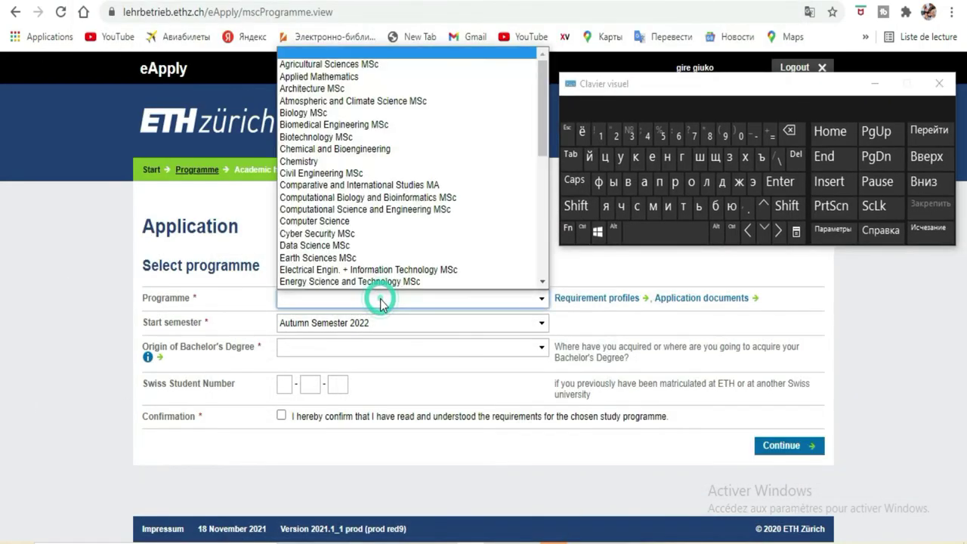
{"action": "left_click", "coordinate": [297, 224]}
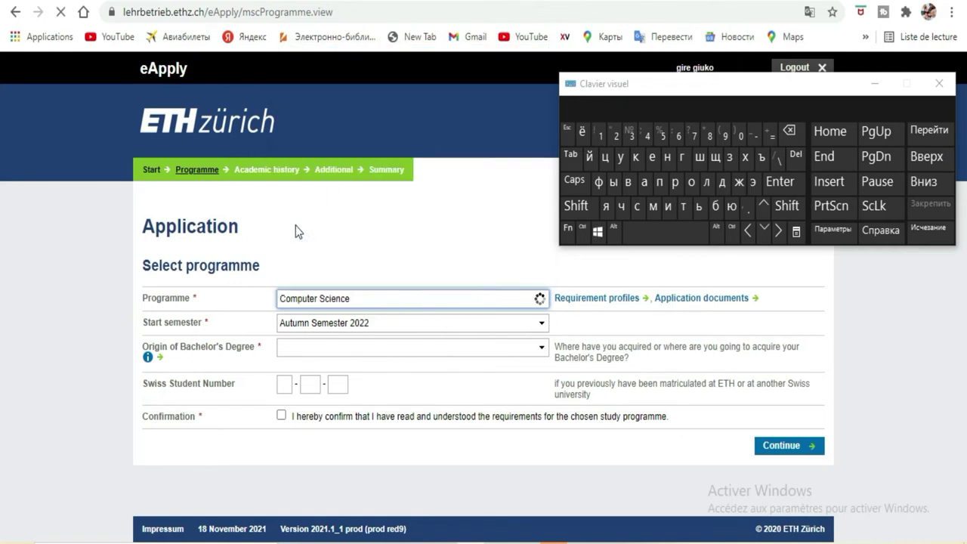
{"action": "left_click", "coordinate": [536, 337]}
{"action": "left_click", "coordinate": [532, 337]}
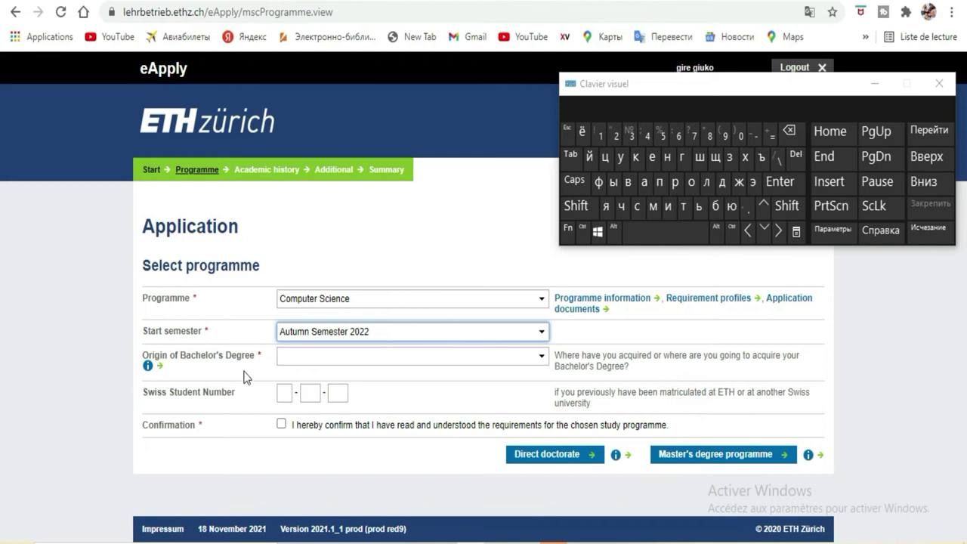
Set the origin of the Bachelor's degree to Non-Swiss University
{"action": "left_click", "coordinate": [456, 361]}
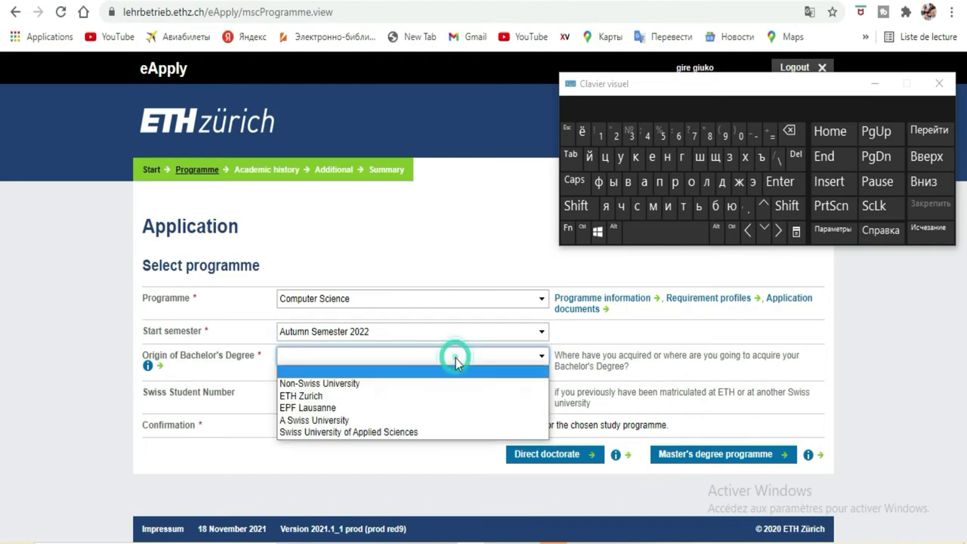
{"action": "left_click", "coordinate": [413, 361]}
{"action": "left_click", "coordinate": [407, 362]}
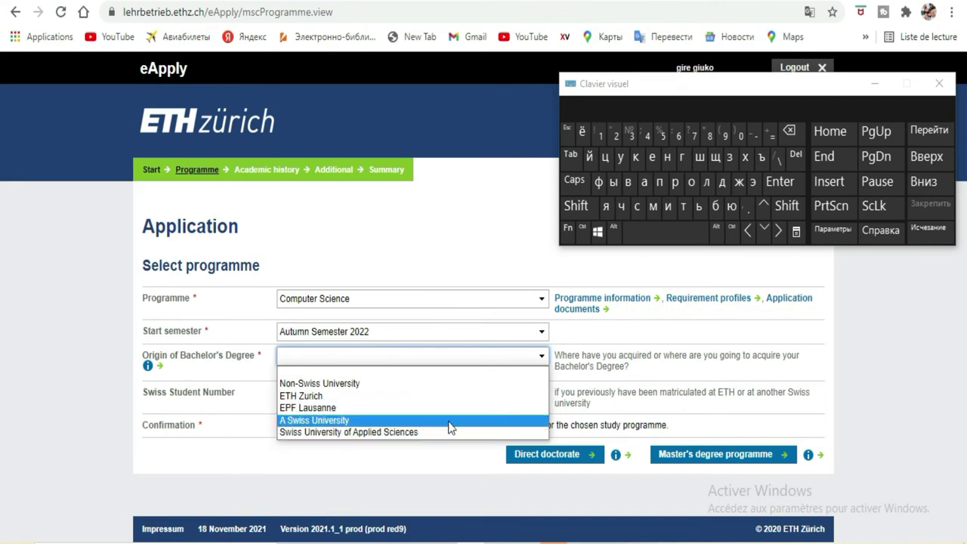
{"action": "left_click", "coordinate": [293, 386]}
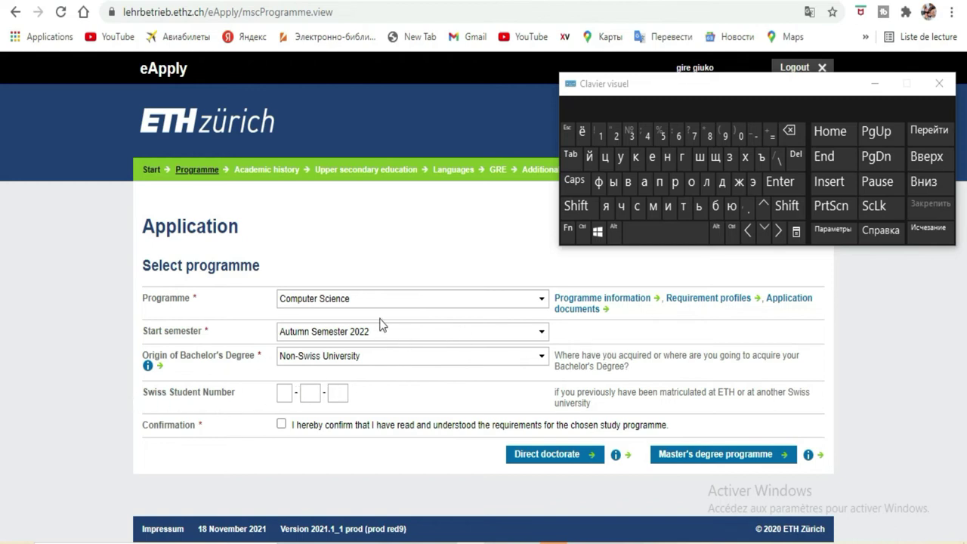
Confirm that the study programme's requirements have been read and understood, and proceed with the Master's degree programme application
{"action": "left_click", "coordinate": [288, 432]}
{"action": "left_click", "coordinate": [280, 427]}
{"action": "left_click", "coordinate": [717, 457]}
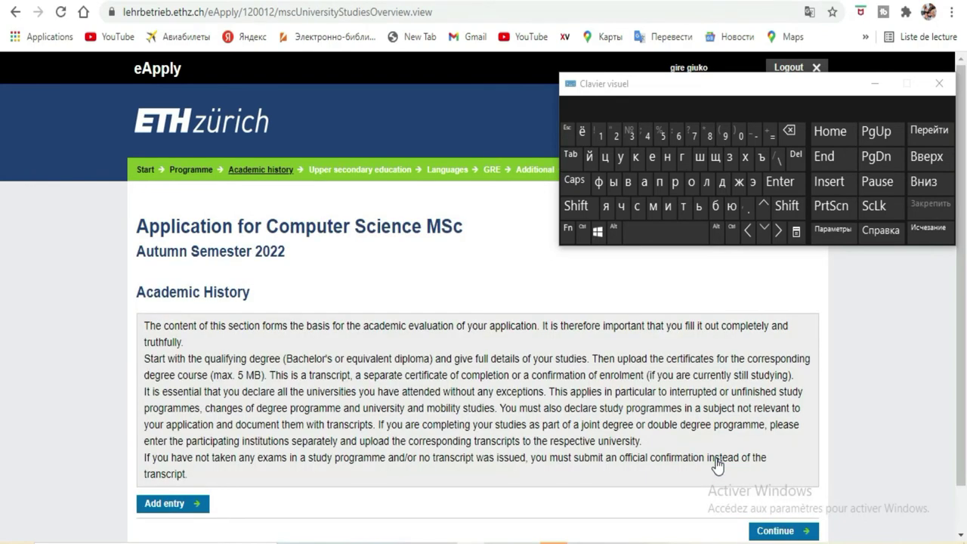
Translate the Academic History page into French and move the on-screen keyboard clear of the instructions to read them
{"action": "scroll", "coordinate": [225, 288], "scroll_direction": "down", "scroll_amount": 1}
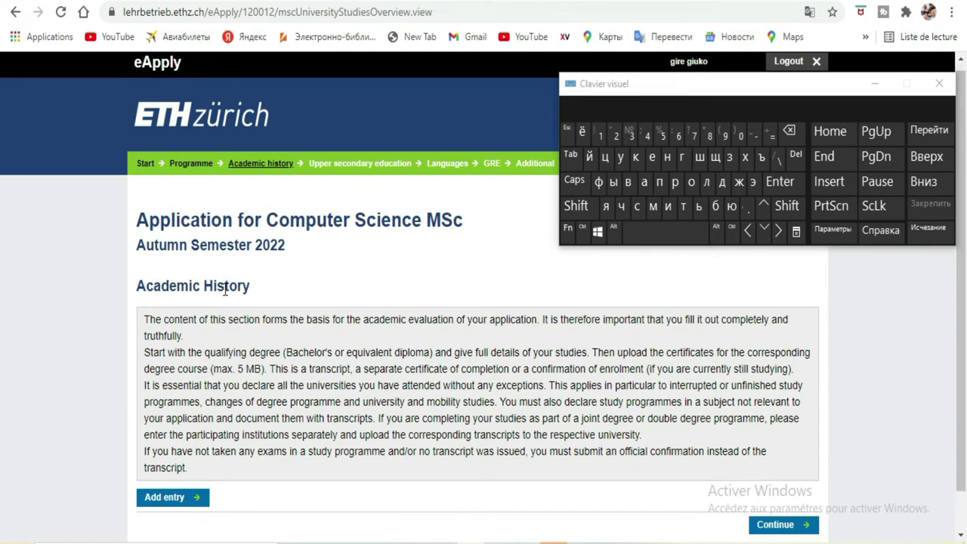
{"action": "left_click", "coordinate": [182, 470]}
{"action": "left_click_drag", "start_coordinate": [788, 84], "coordinate": [728, 17]}
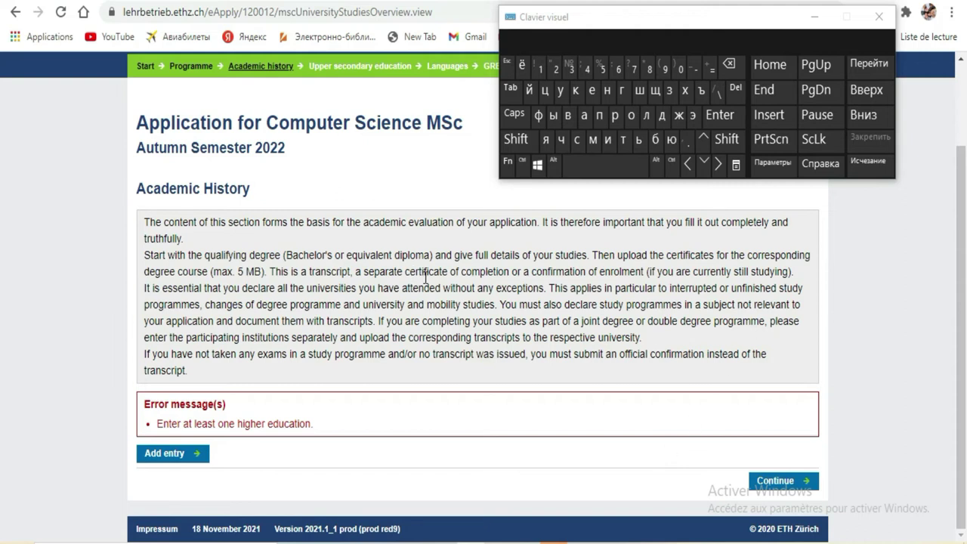
{"action": "left_click_drag", "start_coordinate": [756, 22], "coordinate": [742, 100]}
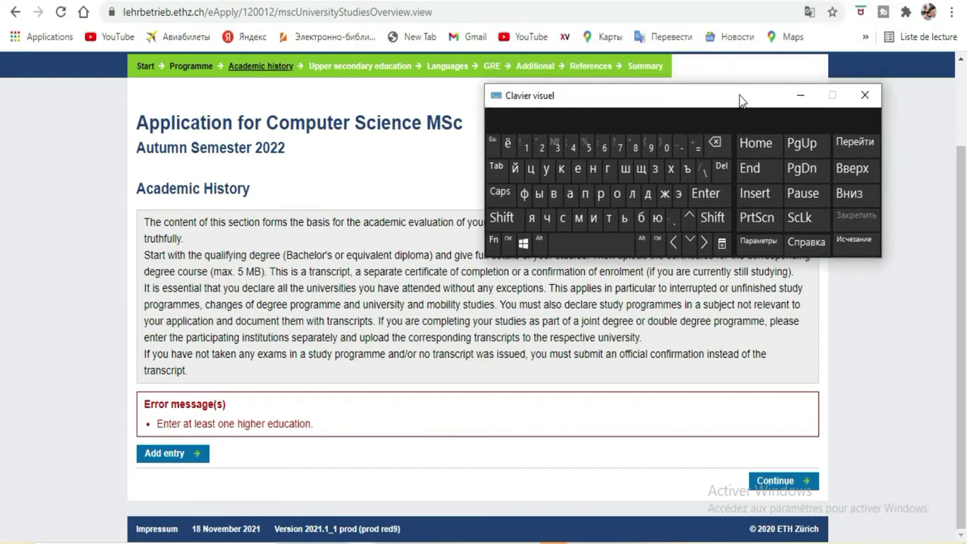
{"action": "left_click", "coordinate": [809, 12]}
{"action": "left_click", "coordinate": [722, 50]}
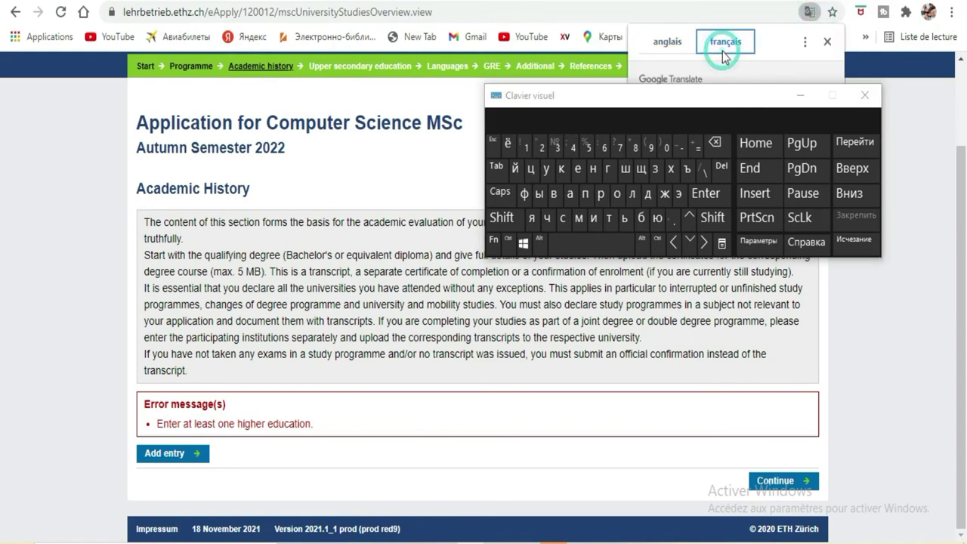
{"action": "left_click_drag", "start_coordinate": [670, 97], "coordinate": [652, 0]}
{"action": "left_click_drag", "start_coordinate": [530, 24], "coordinate": [462, 24]}
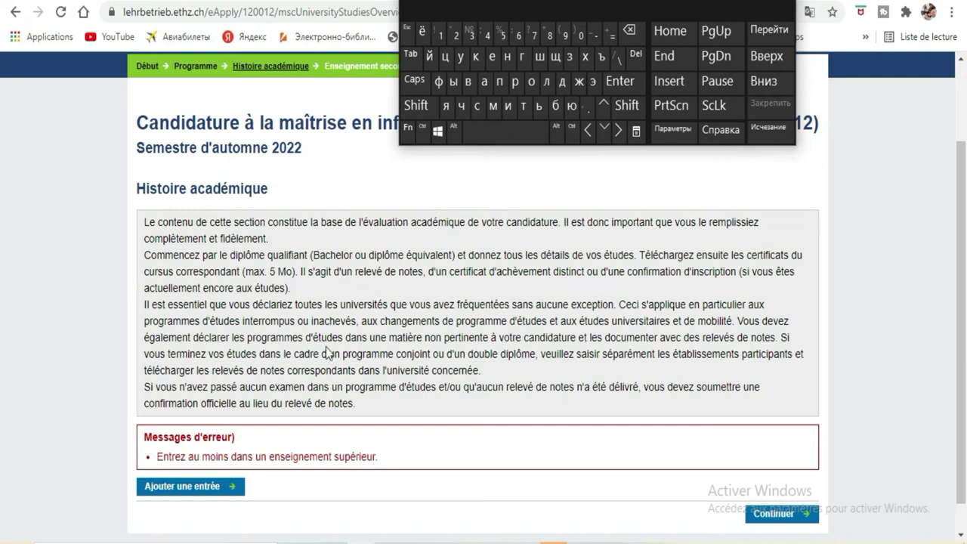
Add a new entry to the academic history and move the on-screen keyboard clear of the university programme form
{"action": "left_click", "coordinate": [170, 489]}
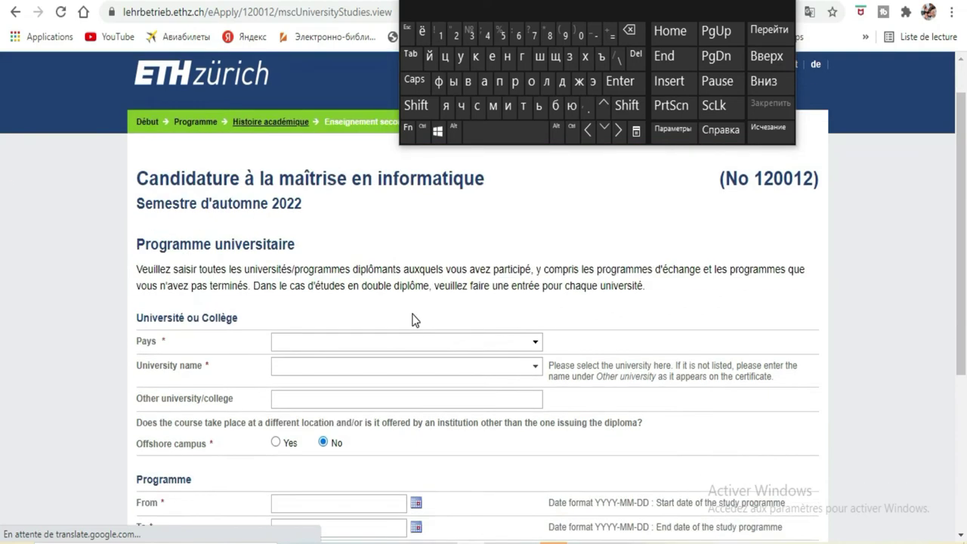
{"action": "scroll", "coordinate": [676, 303], "scroll_direction": "down", "scroll_amount": 4}
{"action": "scroll", "coordinate": [657, 299], "scroll_direction": "up", "scroll_amount": 3}
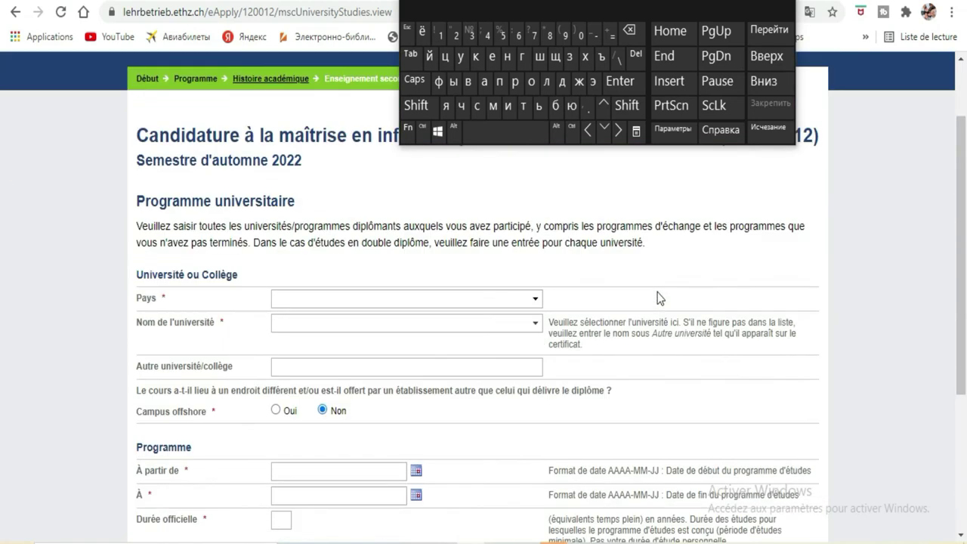
{"action": "left_click_drag", "start_coordinate": [574, 3], "coordinate": [361, 133]}
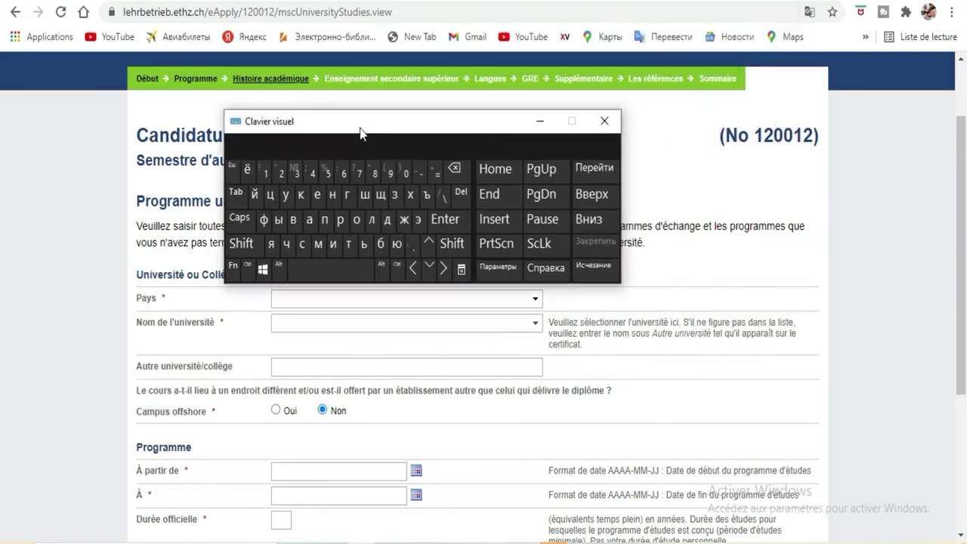
{"action": "left_click_drag", "start_coordinate": [457, 126], "coordinate": [601, 208]}
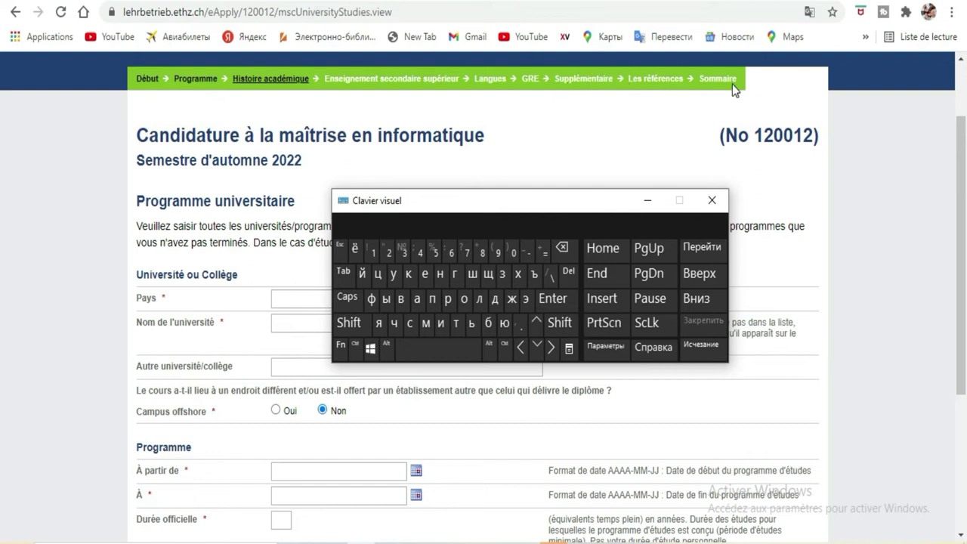
{"action": "left_click_drag", "start_coordinate": [555, 199], "coordinate": [557, 32]}
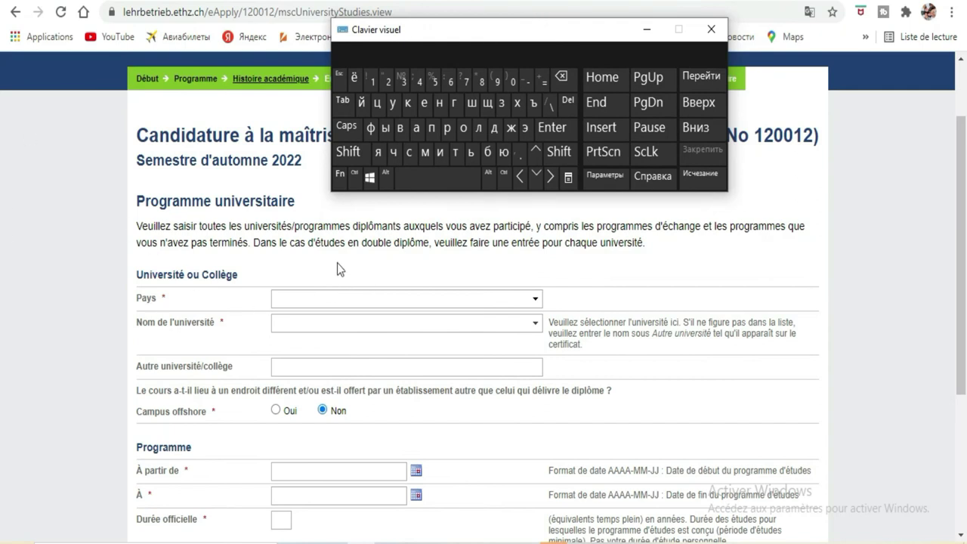
Set the university's country to Côte d'Ivoire and reload the form past the proxy error
{"action": "left_click", "coordinate": [527, 302]}
{"action": "left_click_drag", "start_coordinate": [610, 36], "coordinate": [921, 0]}
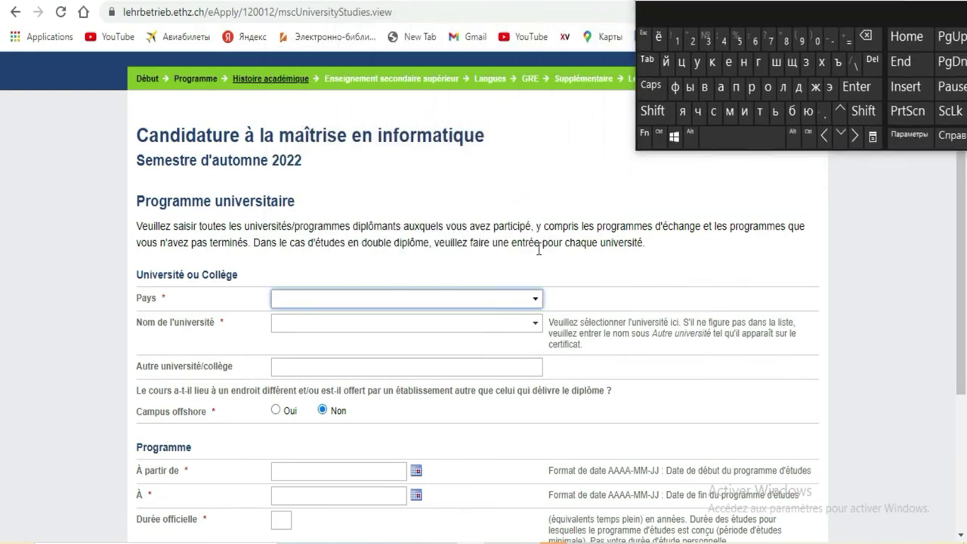
{"action": "left_click", "coordinate": [529, 300]}
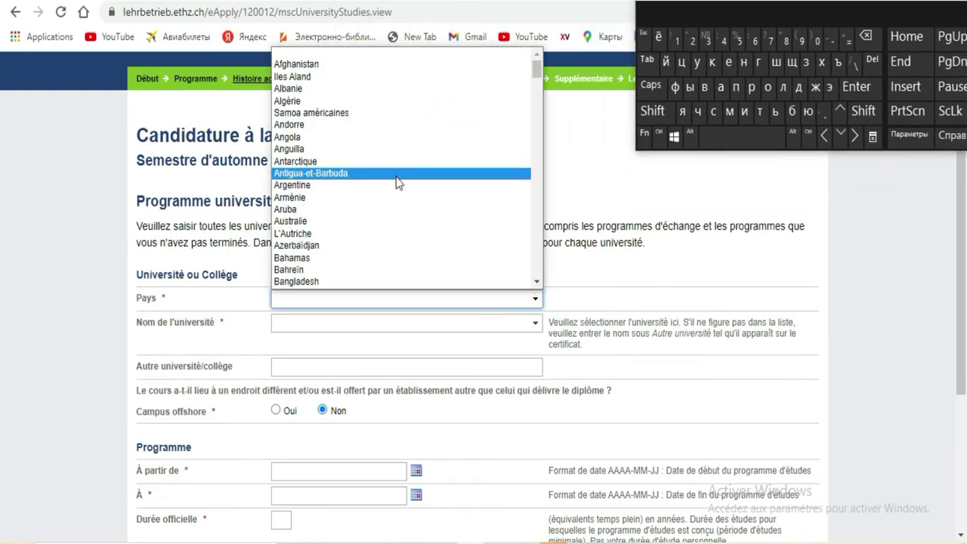
{"action": "scroll", "coordinate": [396, 176], "scroll_direction": "down", "scroll_amount": 10}
{"action": "scroll", "coordinate": [396, 177], "scroll_direction": "up", "scroll_amount": 2}
{"action": "scroll", "coordinate": [396, 177], "scroll_direction": "down", "scroll_amount": 4}
{"action": "scroll", "coordinate": [396, 176], "scroll_direction": "up", "scroll_amount": 4}
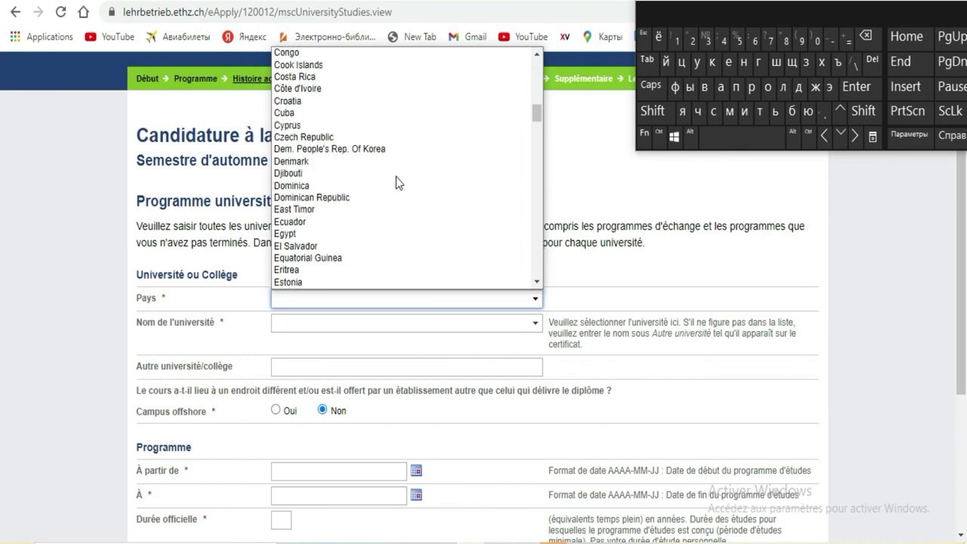
{"action": "left_click", "coordinate": [331, 88]}
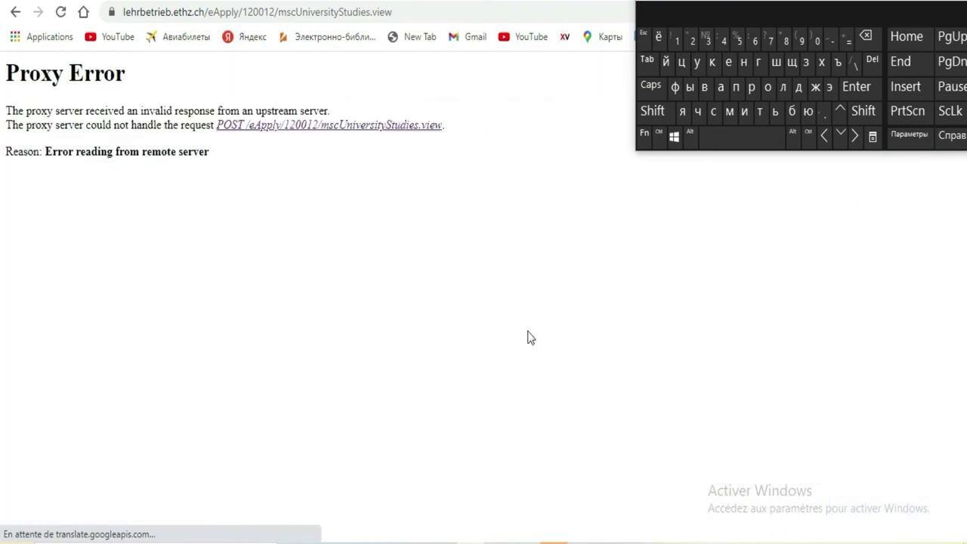
{"action": "left_click", "coordinate": [62, 12]}
{"action": "left_click", "coordinate": [526, 149]}
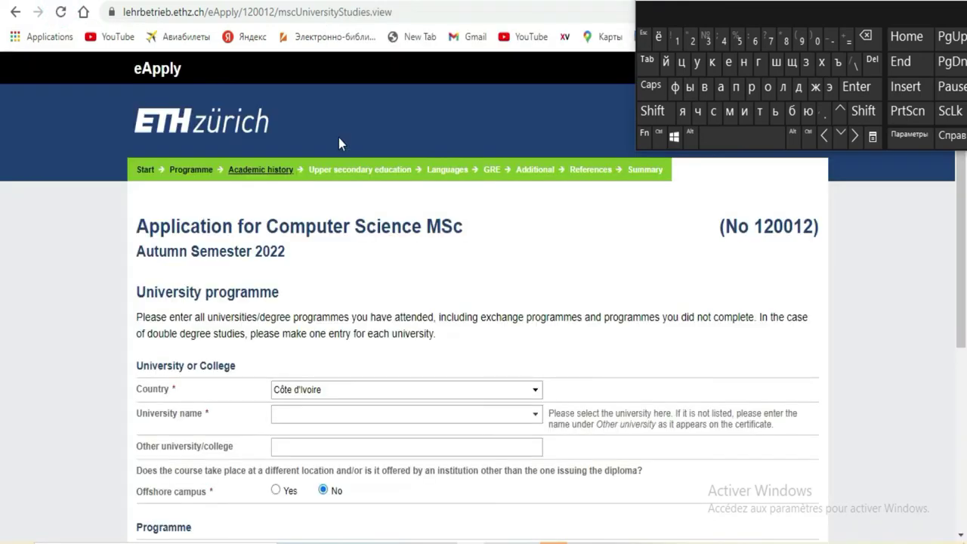
Place the cursor in the university name field, switch the keyboard layout to English, and bring the on-screen keyboard fully into view
{"action": "scroll", "coordinate": [406, 262], "scroll_direction": "down", "scroll_amount": 1}
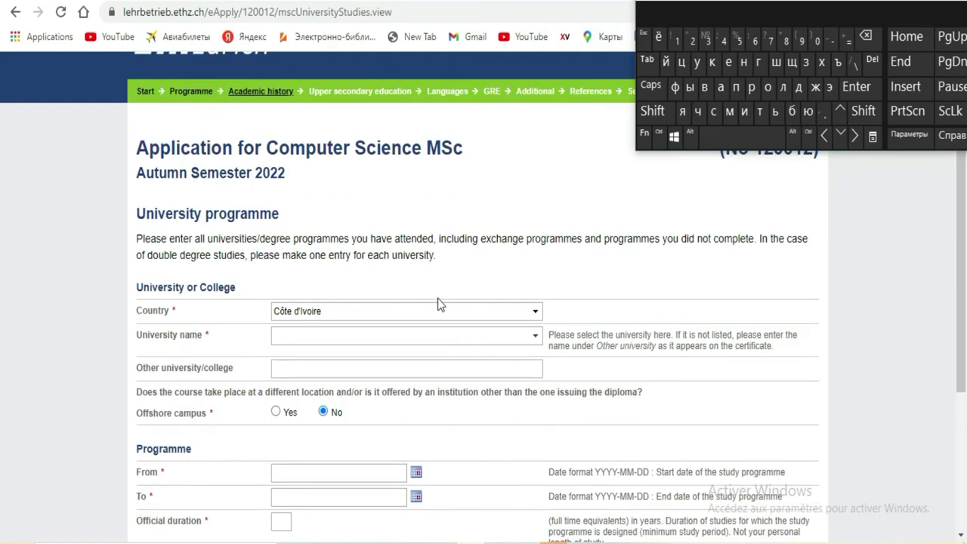
{"action": "left_click", "coordinate": [538, 343]}
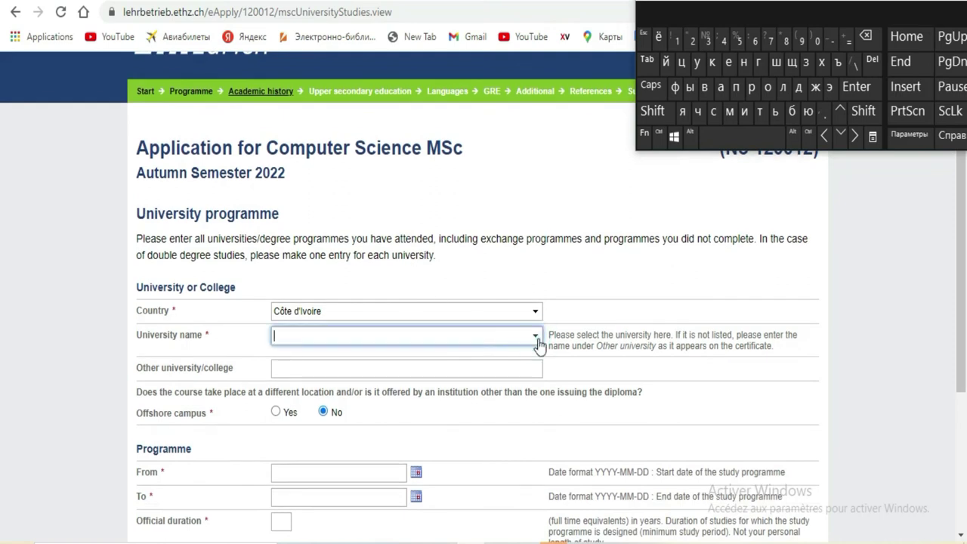
{"action": "left_click", "coordinate": [534, 336]}
{"action": "left_click", "coordinate": [802, 539]}
{"action": "left_click", "coordinate": [823, 473]}
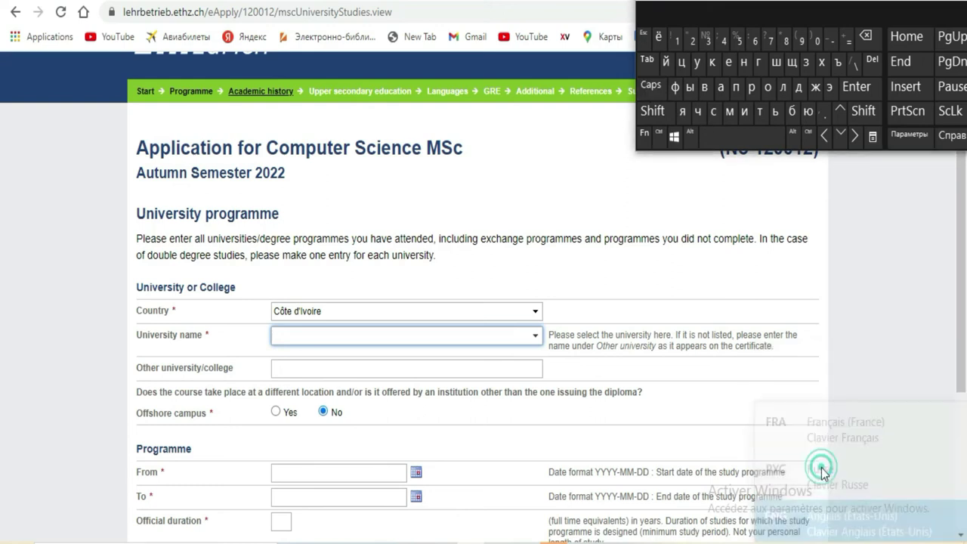
{"action": "left_click_drag", "start_coordinate": [827, 5], "coordinate": [735, 47]}
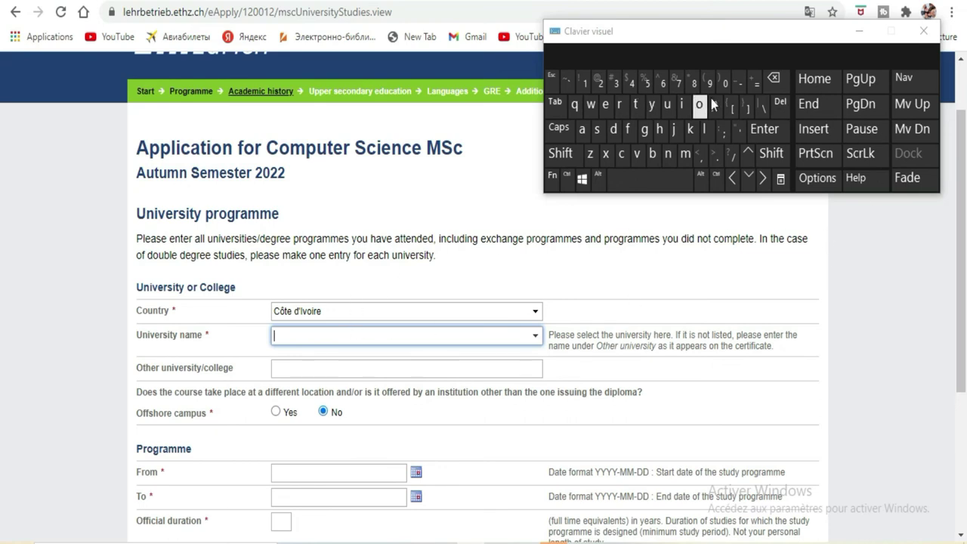
Try to enter "ufhb" as the university name
{"action": "left_click", "coordinate": [670, 106]}
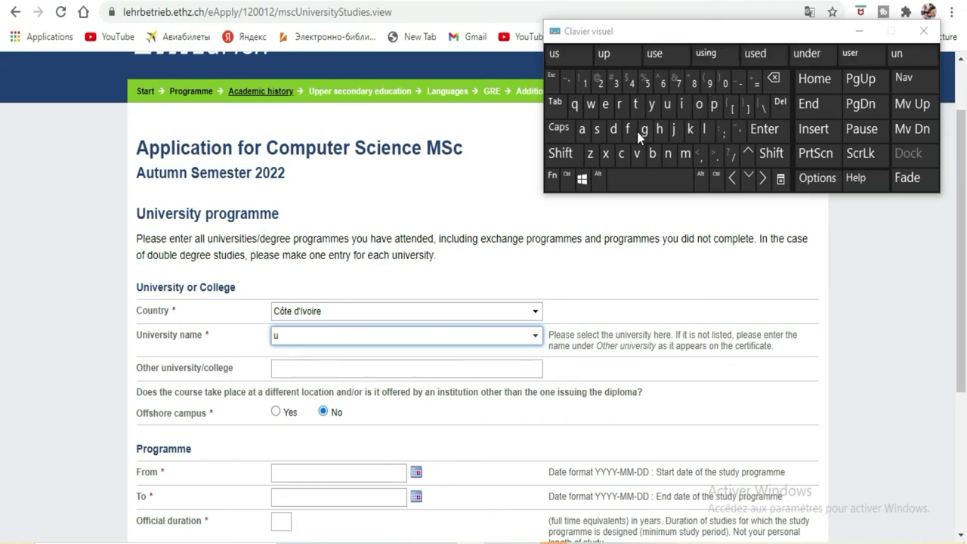
{"action": "left_click", "coordinate": [632, 131]}
{"action": "left_click", "coordinate": [664, 125]}
{"action": "left_click", "coordinate": [652, 154]}
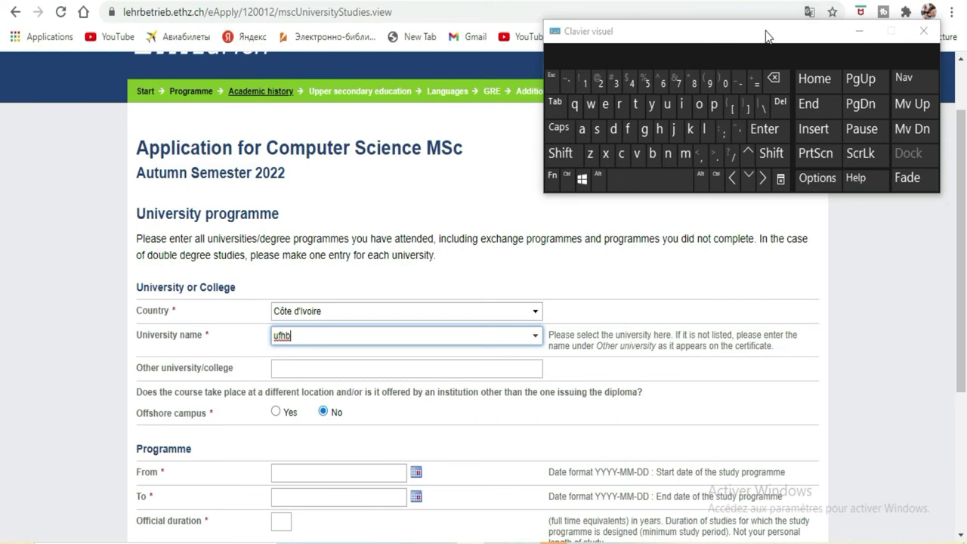
Translate the university programme form into French and look through its programme fields
{"action": "left_click", "coordinate": [813, 13]}
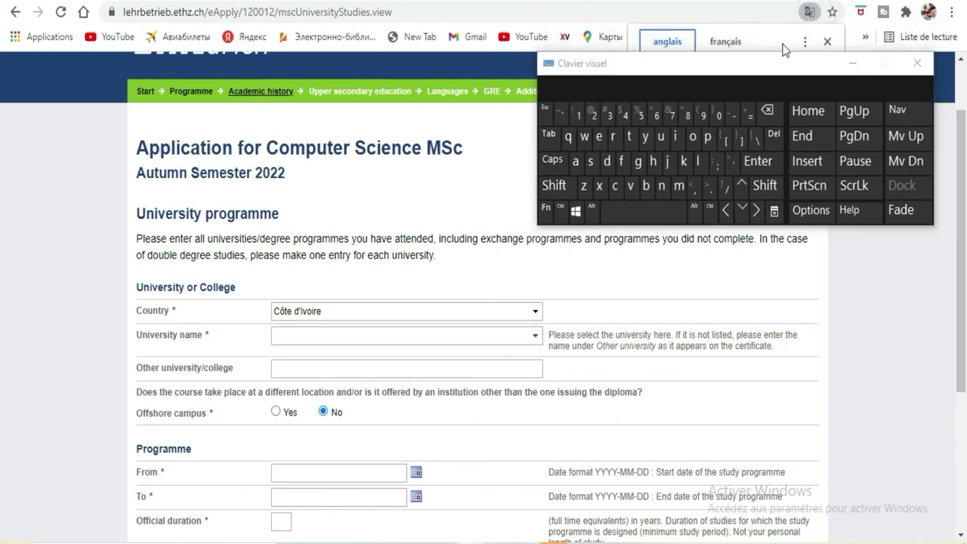
{"action": "left_click", "coordinate": [724, 42]}
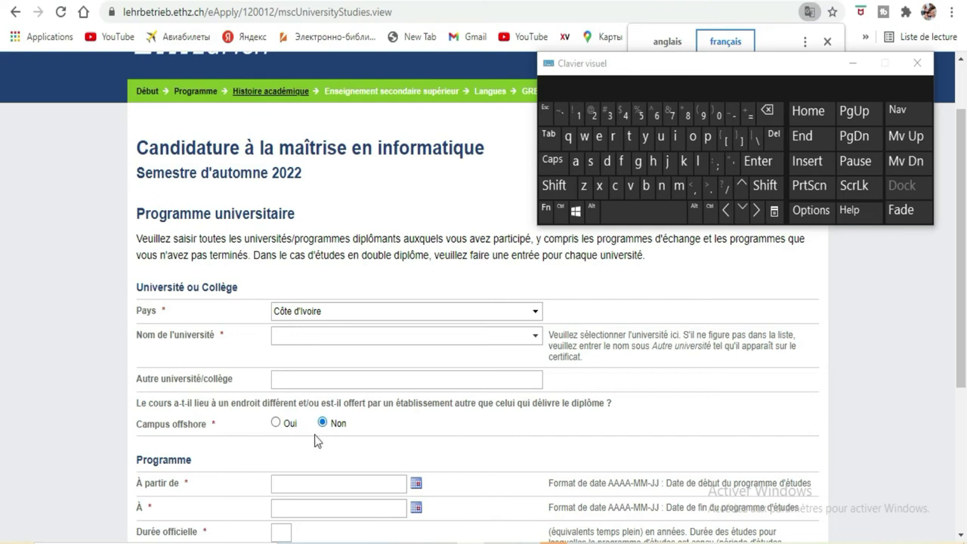
{"action": "scroll", "coordinate": [376, 361], "scroll_direction": "down", "scroll_amount": 2}
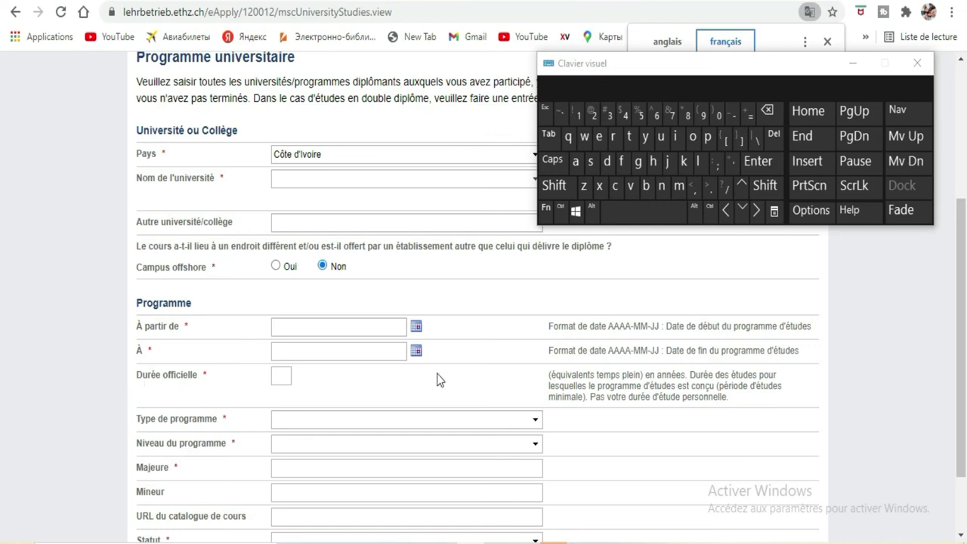
{"action": "scroll", "coordinate": [356, 367], "scroll_direction": "down", "scroll_amount": 2}
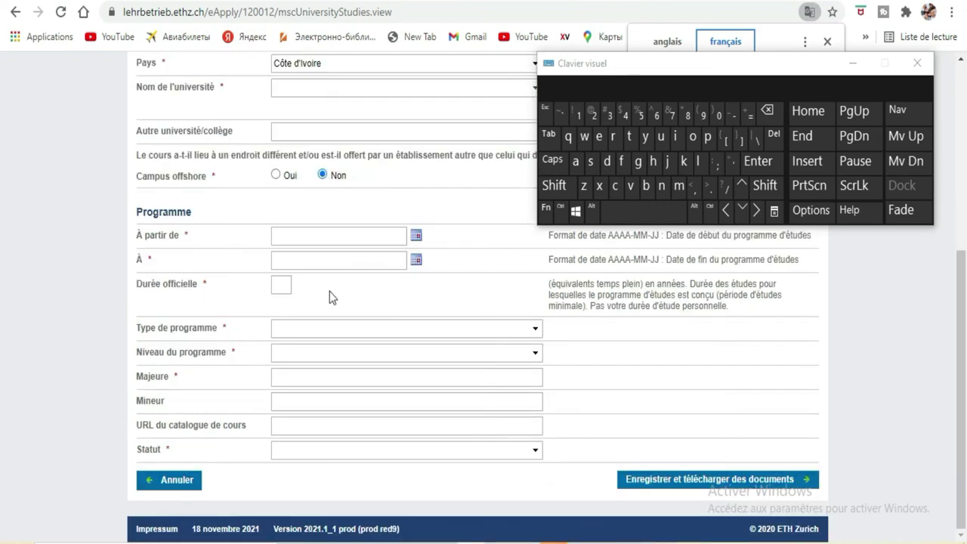
{"action": "scroll", "coordinate": [430, 242], "scroll_direction": "up", "scroll_amount": 2}
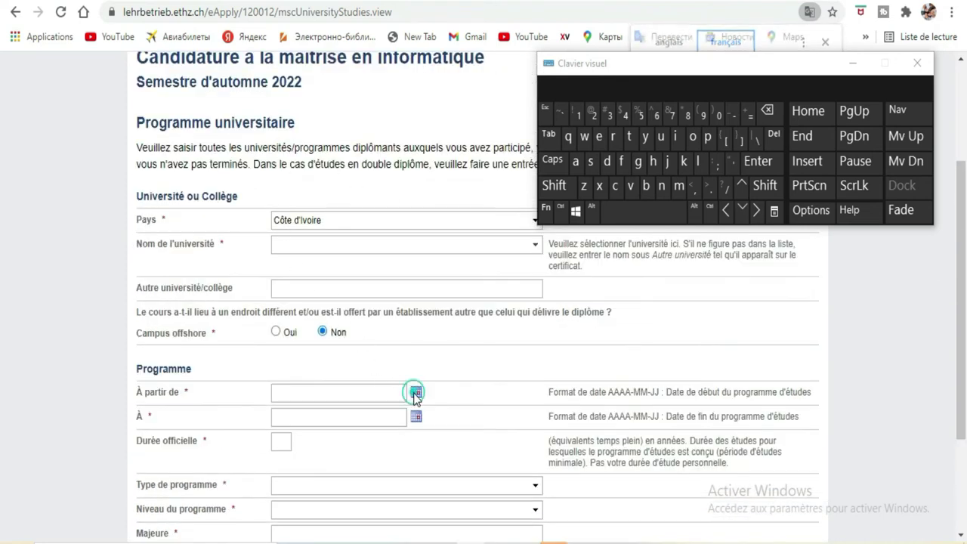
Try to pick an April 2018 day from the calendar as the programme's start date
{"action": "left_click", "coordinate": [416, 393]}
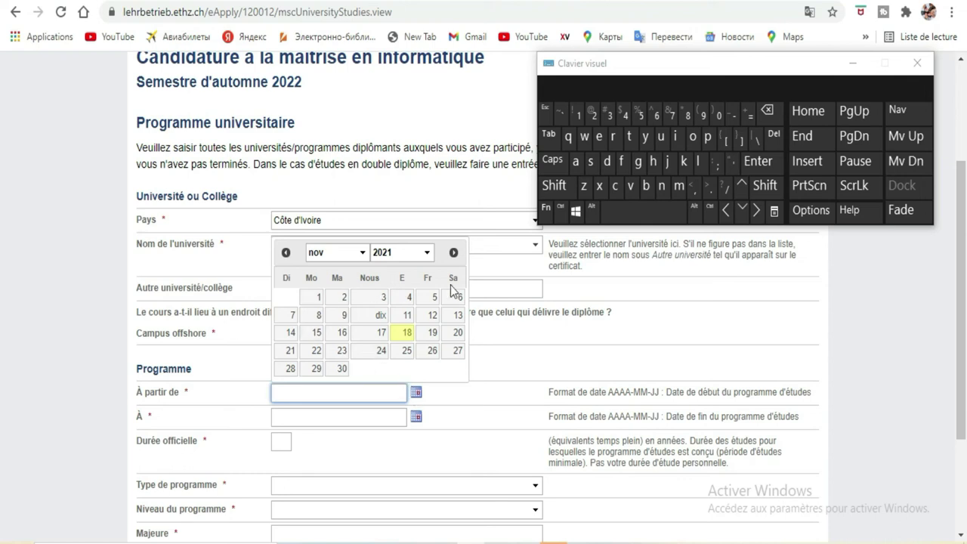
{"action": "left_click", "coordinate": [425, 254]}
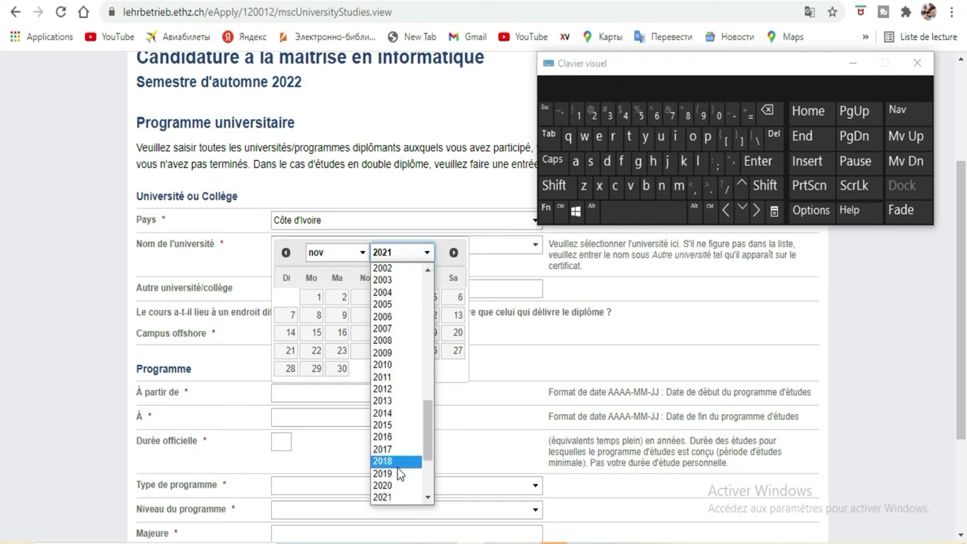
{"action": "left_click", "coordinate": [397, 463]}
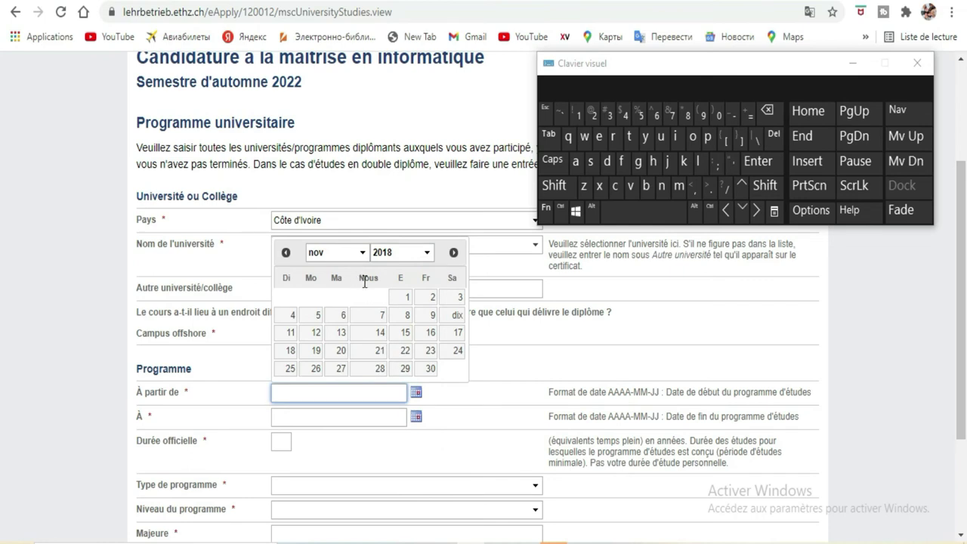
{"action": "left_click", "coordinate": [356, 252]}
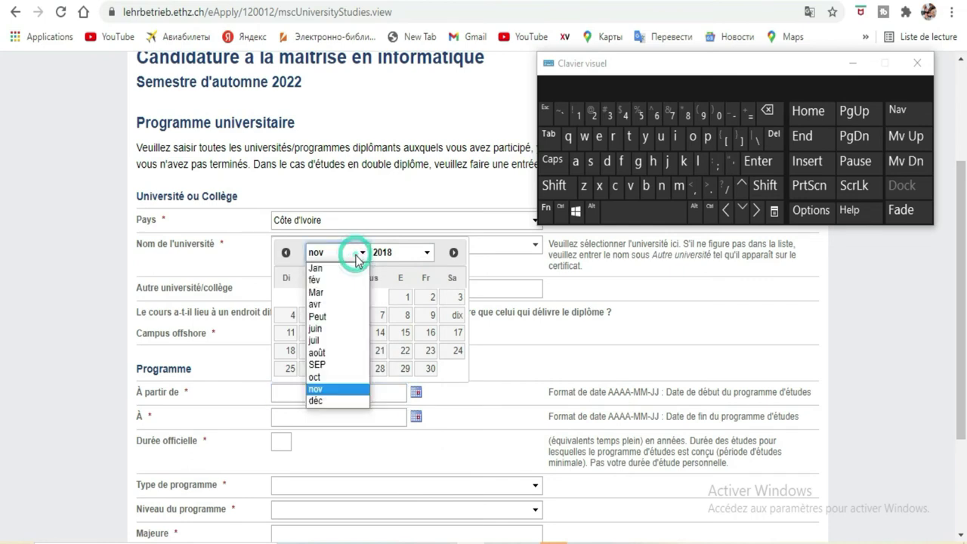
{"action": "left_click", "coordinate": [334, 306]}
{"action": "left_click", "coordinate": [342, 318]}
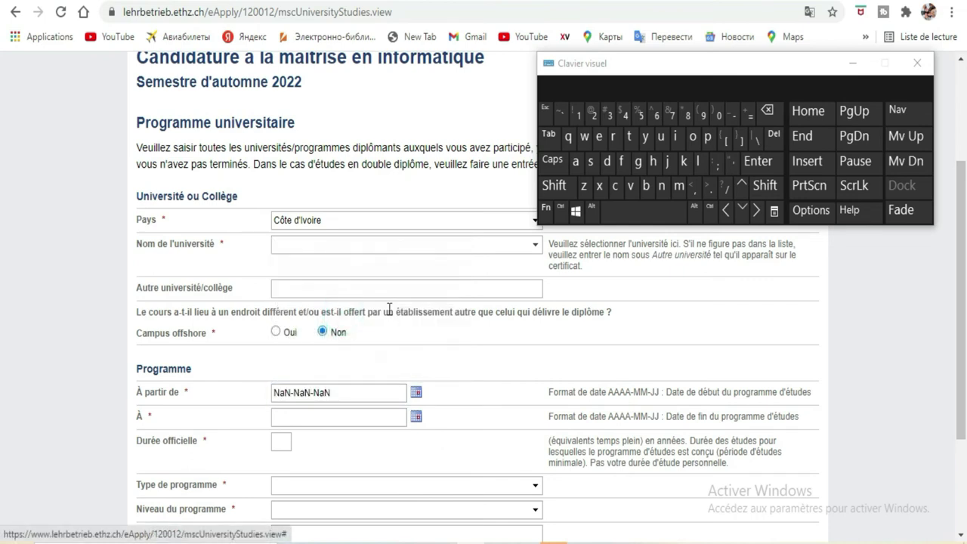
Replace the invalid start date of the study programme with 2018-02-12
{"action": "left_click", "coordinate": [416, 393]}
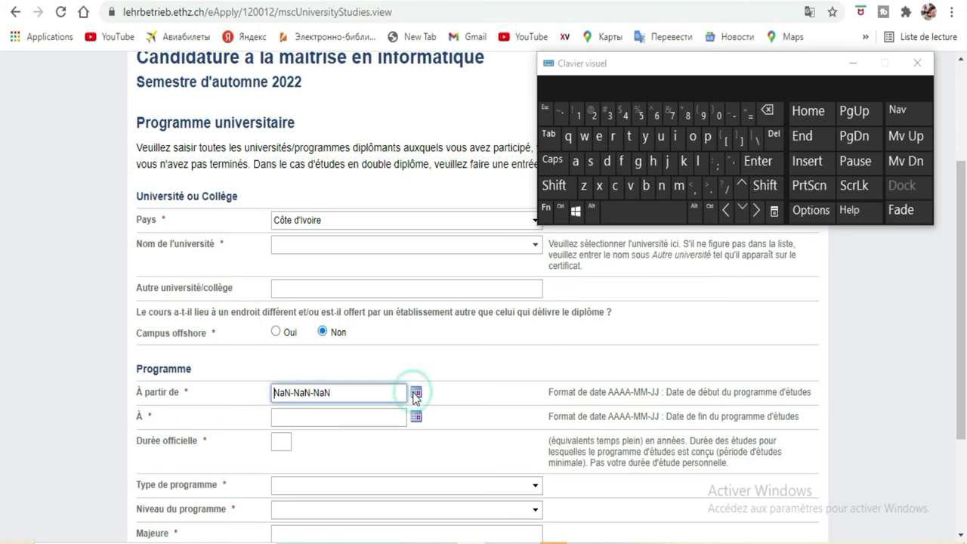
{"action": "triple_click", "coordinate": [361, 391]}
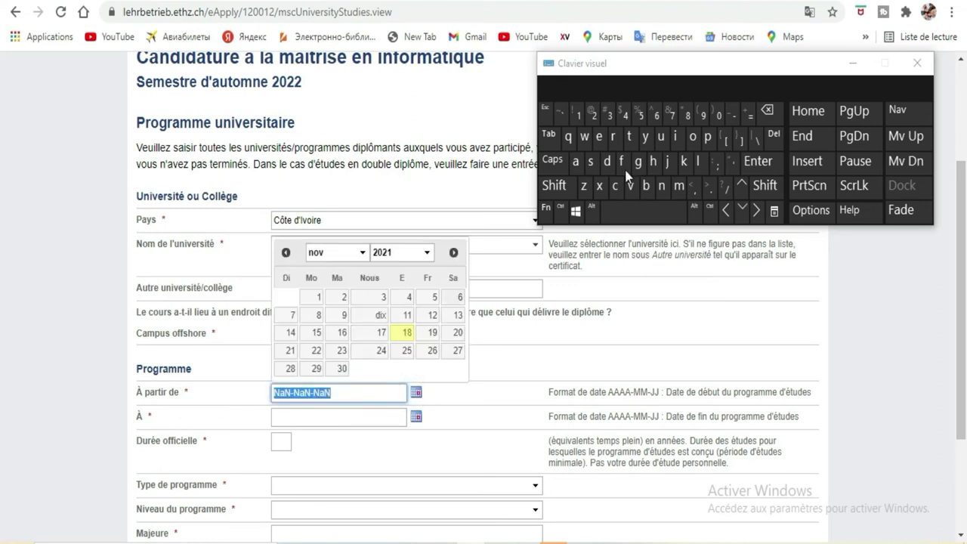
{"action": "left_click", "coordinate": [597, 117]}
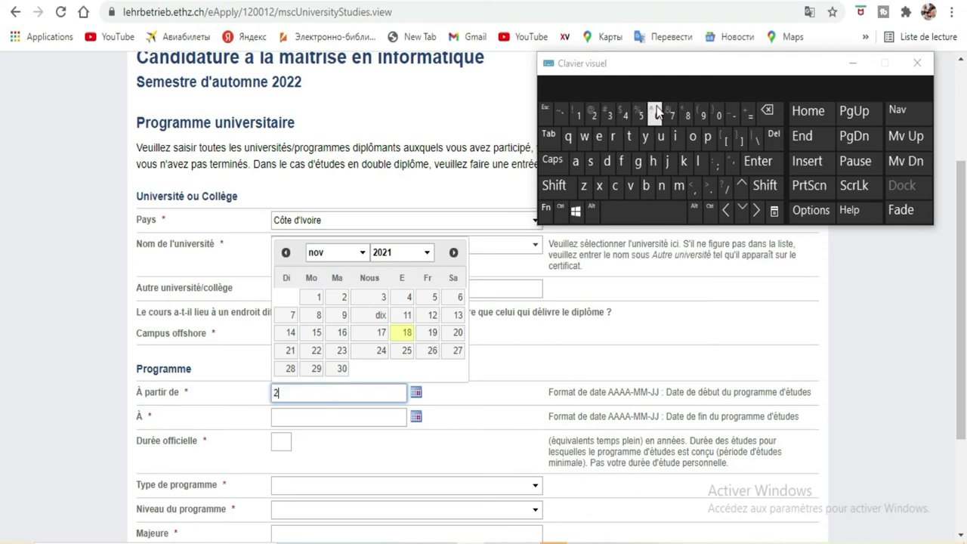
{"action": "left_click", "coordinate": [718, 115]}
{"action": "left_click", "coordinate": [578, 115]}
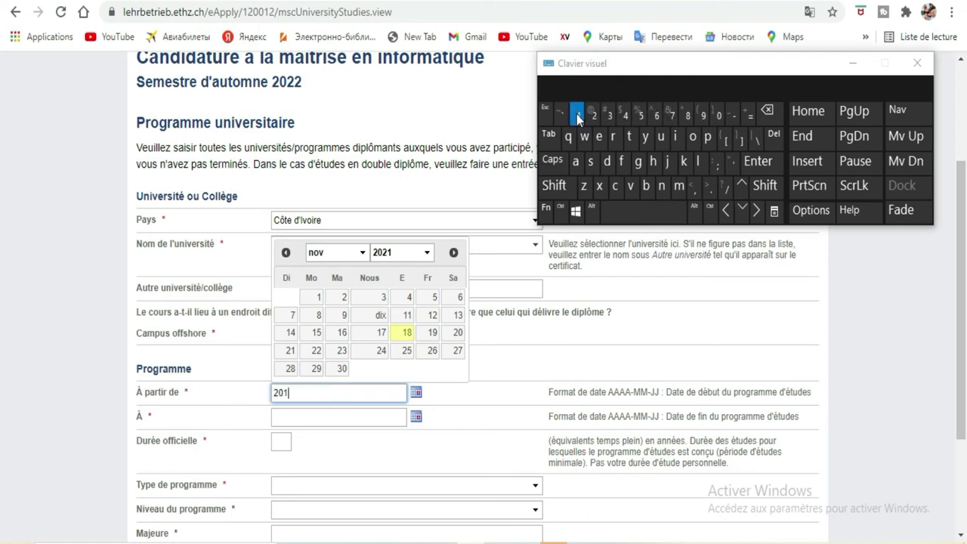
{"action": "left_click", "coordinate": [688, 115]}
{"action": "left_click", "coordinate": [734, 115]}
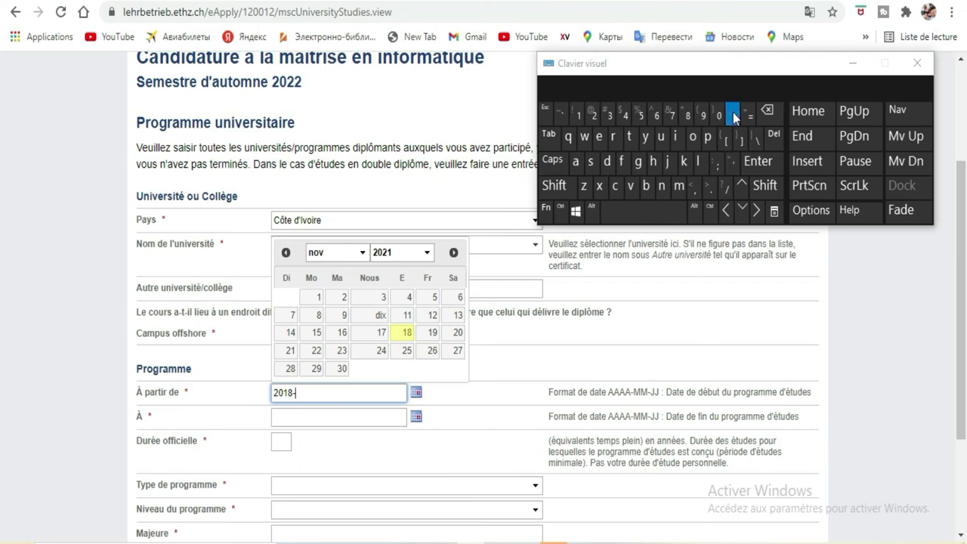
{"action": "left_click", "coordinate": [597, 118]}
{"action": "left_click", "coordinate": [735, 116]}
{"action": "left_click", "coordinate": [585, 118]}
{"action": "left_click", "coordinate": [594, 115]}
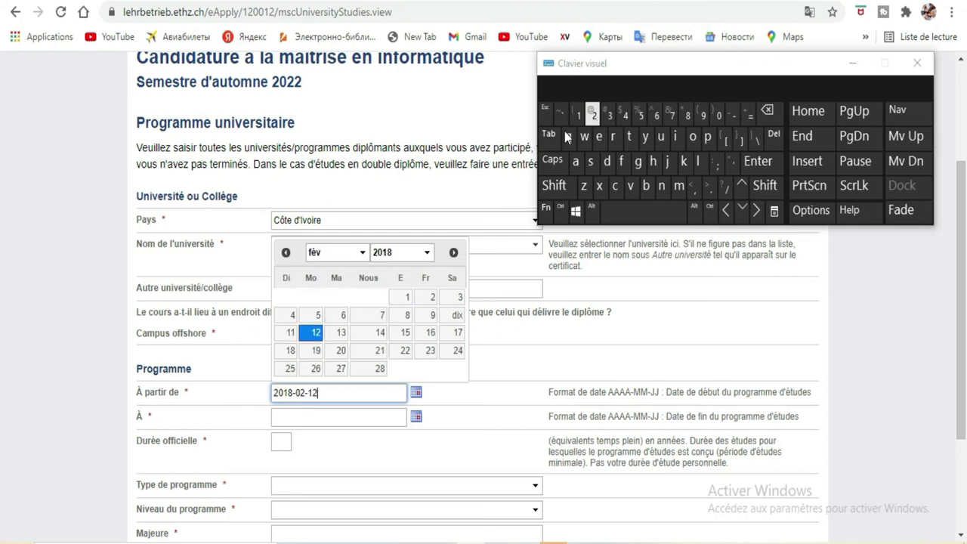
Enter 2021-06-01 as the end date of the study programme
{"action": "left_click", "coordinate": [360, 414]}
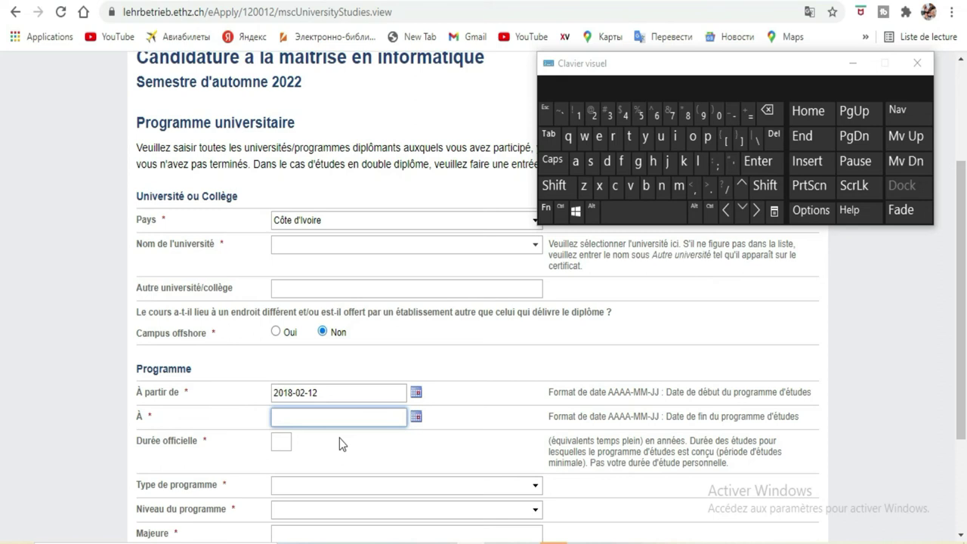
{"action": "left_click", "coordinate": [596, 116]}
{"action": "left_click", "coordinate": [718, 117]}
{"action": "left_click", "coordinate": [579, 116]}
{"action": "left_click", "coordinate": [735, 121]}
{"action": "left_click", "coordinate": [719, 116]}
{"action": "left_click", "coordinate": [662, 111]}
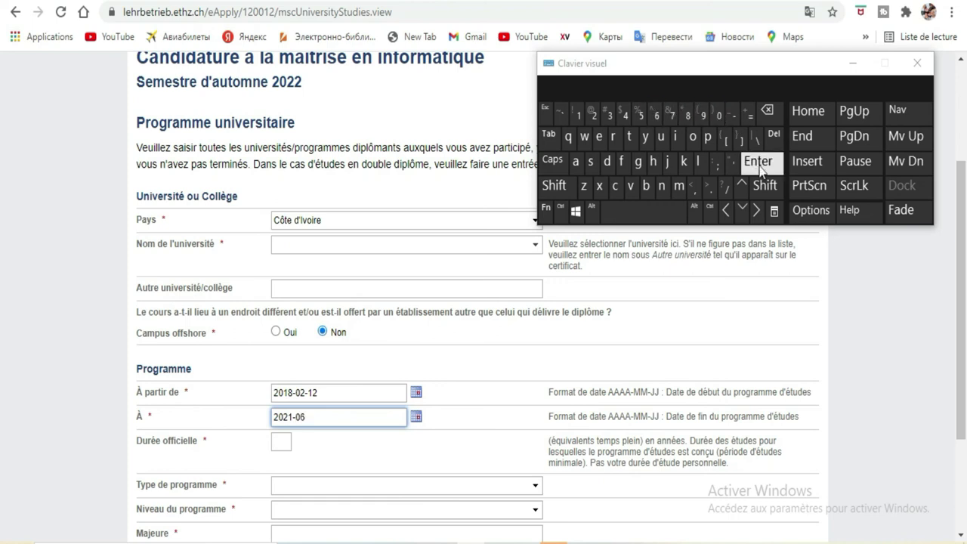
{"action": "left_click", "coordinate": [719, 116]}
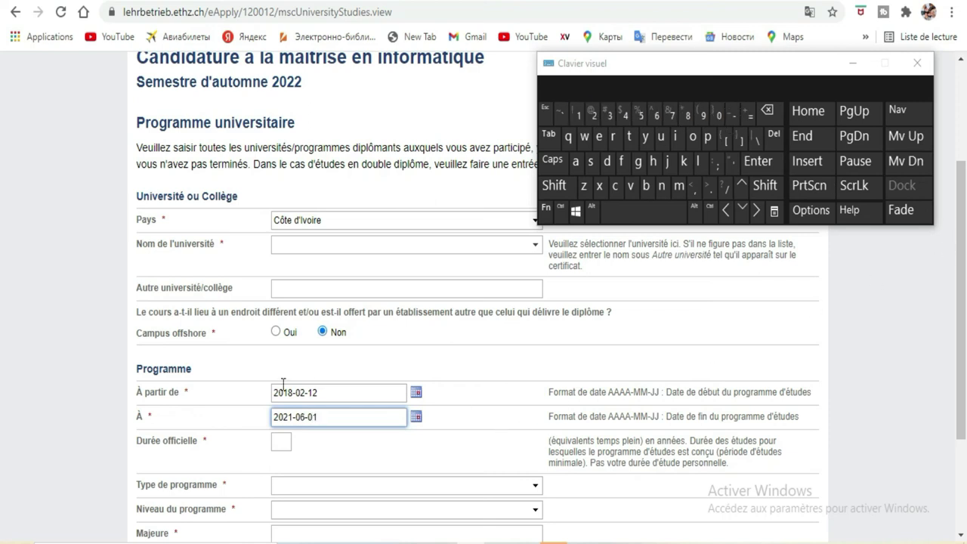
Set the study programme's official duration to 3 years and its type to the degree programme option (Bachelor's, Master's or PhD)
{"action": "left_click", "coordinate": [281, 441]}
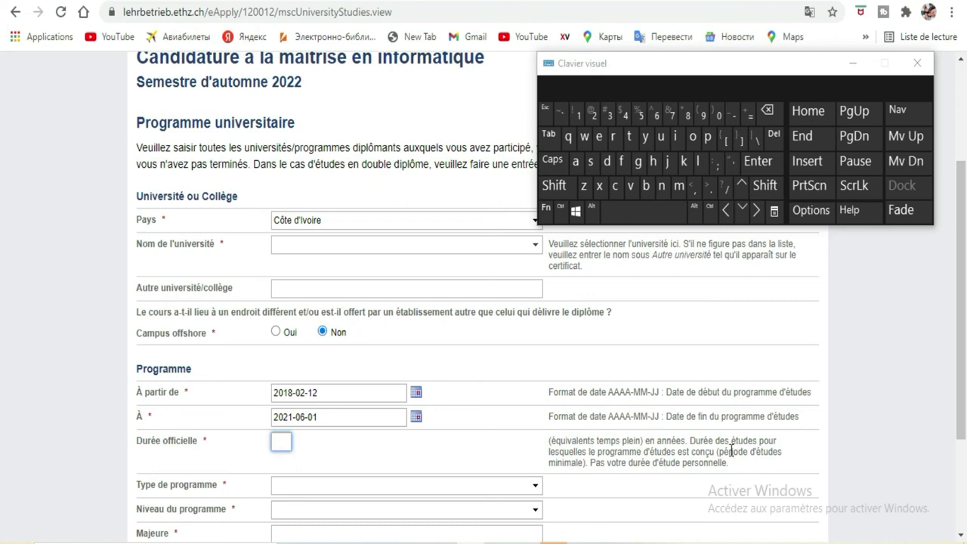
{"action": "left_click", "coordinate": [609, 115]}
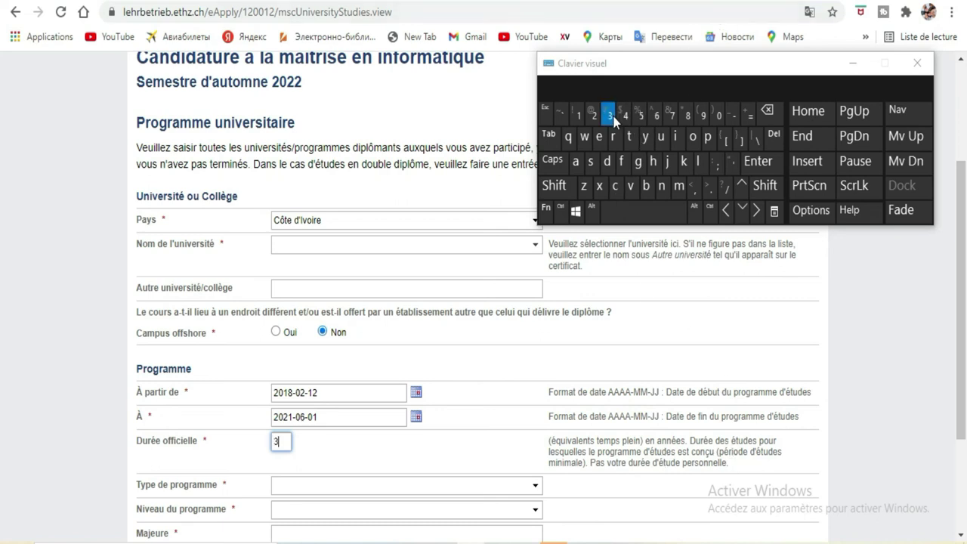
{"action": "scroll", "coordinate": [428, 406], "scroll_direction": "down", "scroll_amount": 2}
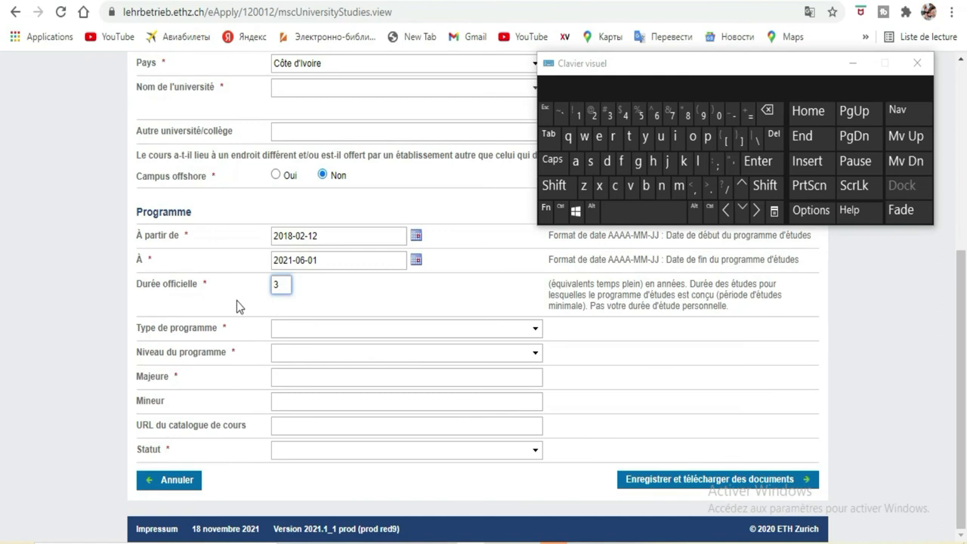
{"action": "left_click", "coordinate": [520, 331]}
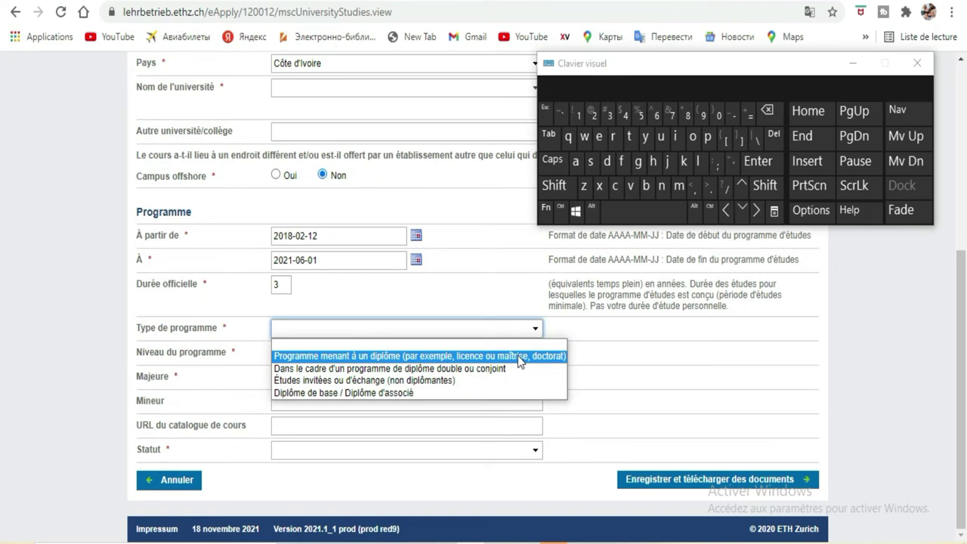
{"action": "left_click", "coordinate": [519, 362]}
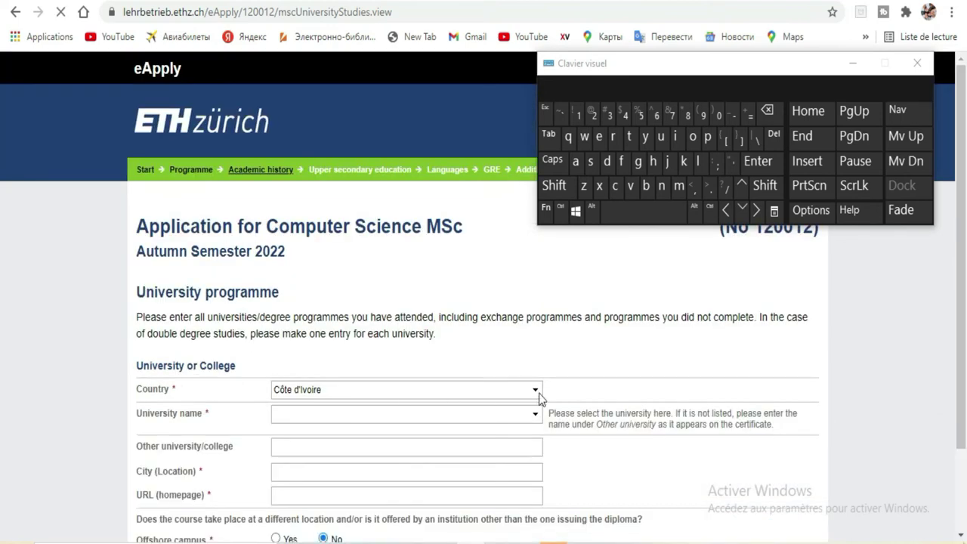
Try to enter "ufhb" as the university name
{"action": "scroll", "coordinate": [484, 344], "scroll_direction": "down", "scroll_amount": 3}
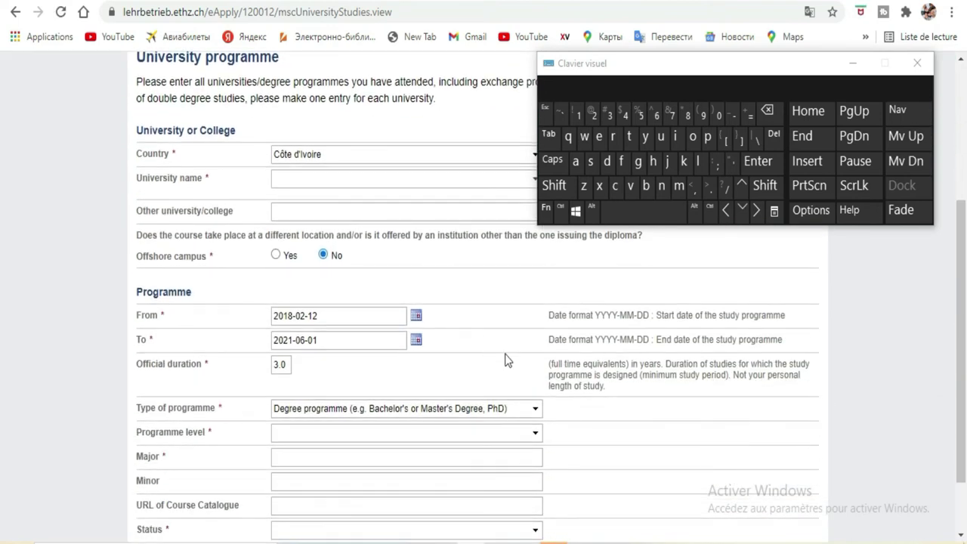
{"action": "scroll", "coordinate": [507, 361], "scroll_direction": "down", "scroll_amount": 1}
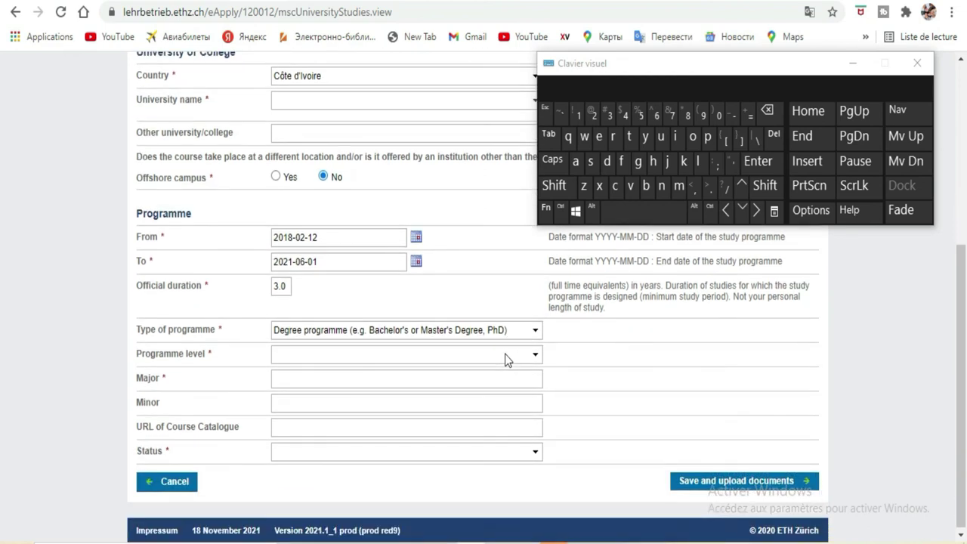
{"action": "scroll", "coordinate": [440, 338], "scroll_direction": "up", "scroll_amount": 2}
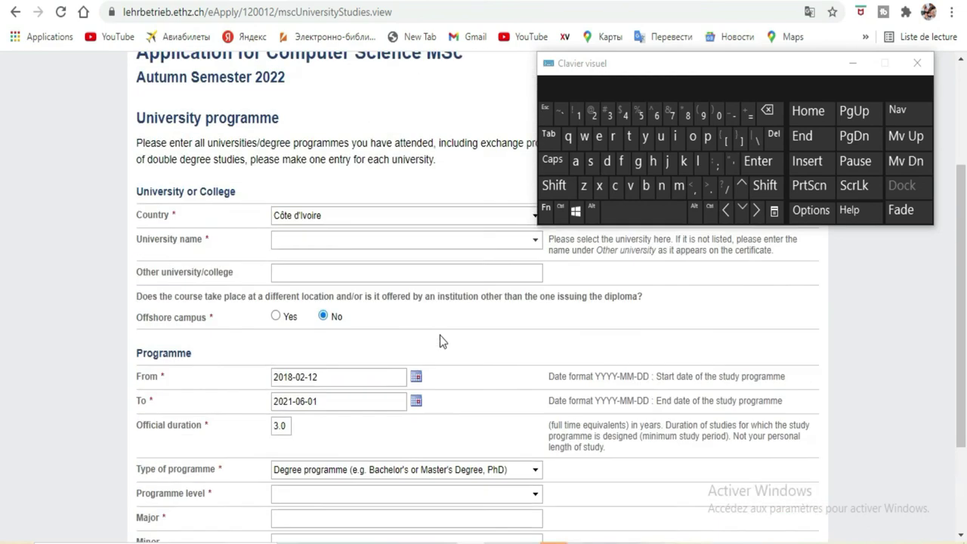
{"action": "left_click", "coordinate": [533, 260]}
{"action": "left_click", "coordinate": [534, 260]}
{"action": "left_click", "coordinate": [661, 136]}
{"action": "left_click", "coordinate": [621, 161]}
{"action": "left_click", "coordinate": [655, 163]}
{"action": "left_click", "coordinate": [647, 186]}
Set the programme level to Bachelor's
{"action": "scroll", "coordinate": [399, 362], "scroll_direction": "down", "scroll_amount": 3}
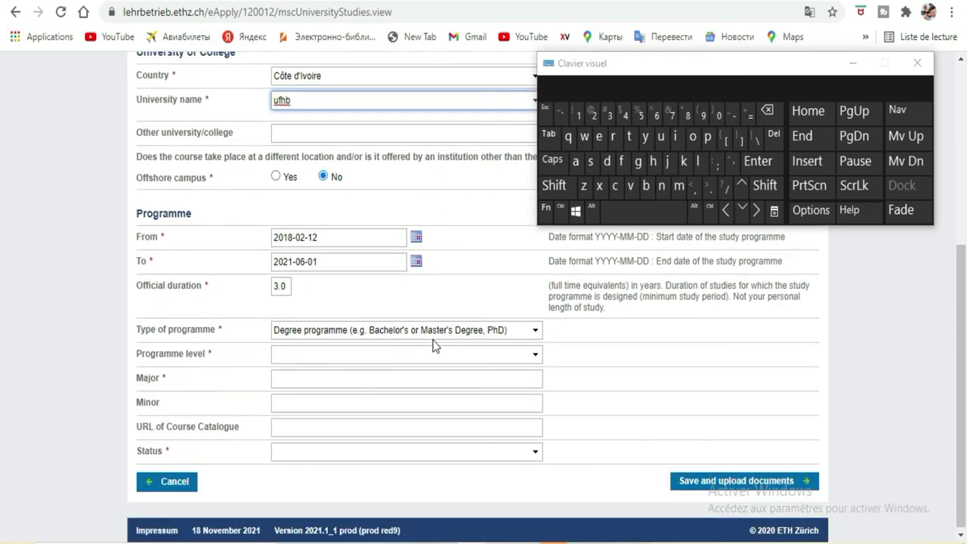
{"action": "left_click", "coordinate": [512, 353]}
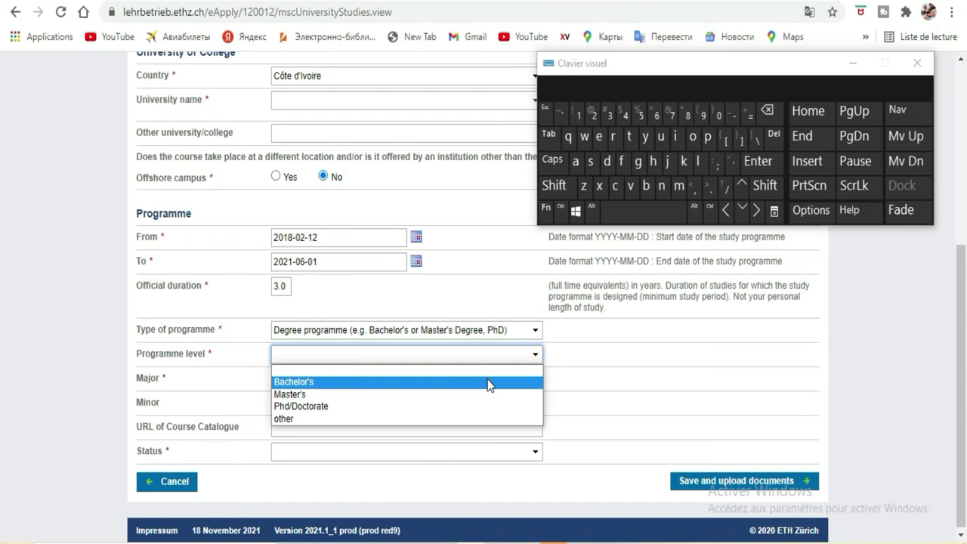
{"action": "left_click", "coordinate": [489, 382]}
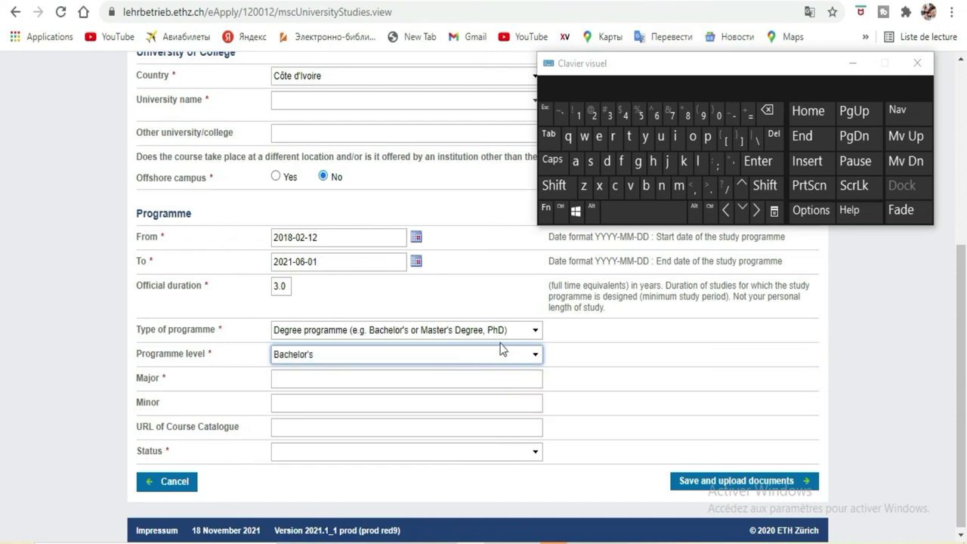
Translate the university programme form into French and enter "Na" as the major
{"action": "left_click", "coordinate": [493, 382]}
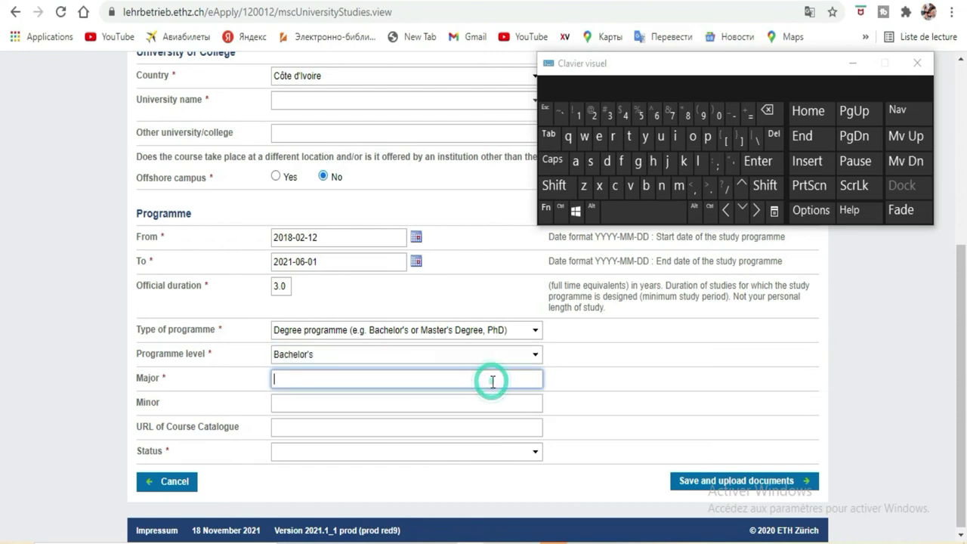
{"action": "left_click", "coordinate": [811, 12]}
{"action": "left_click", "coordinate": [725, 42]}
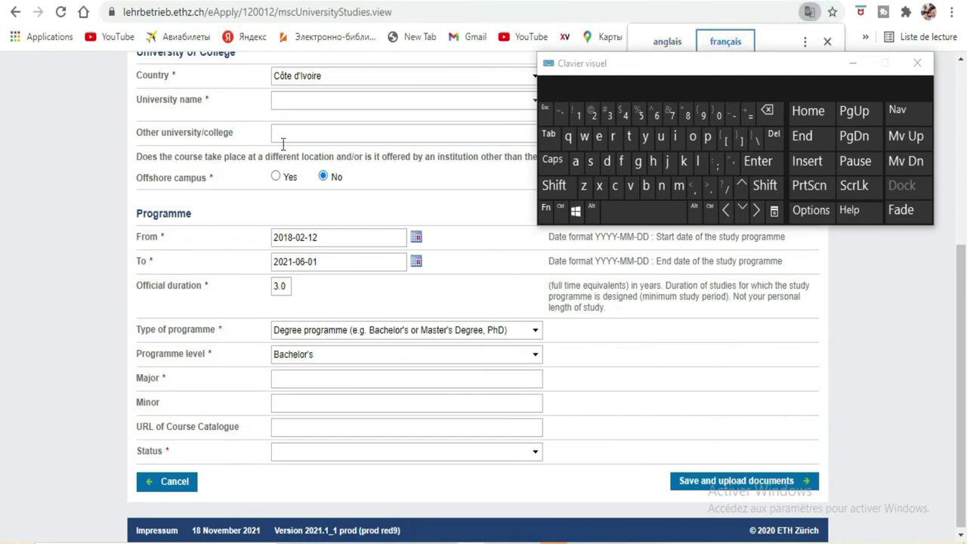
{"action": "left_click", "coordinate": [364, 387]}
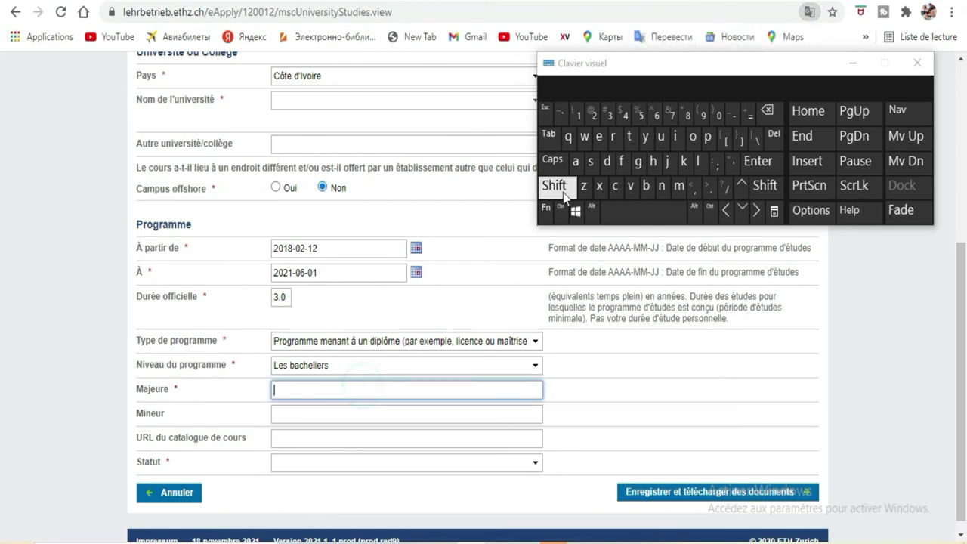
{"action": "left_click", "coordinate": [554, 186]}
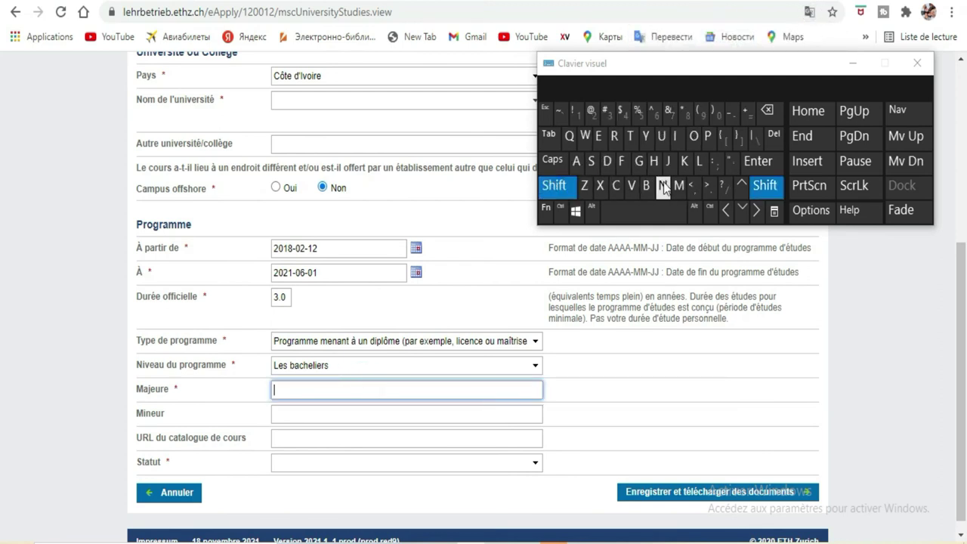
{"action": "left_click", "coordinate": [663, 185]}
{"action": "left_click", "coordinate": [578, 162]}
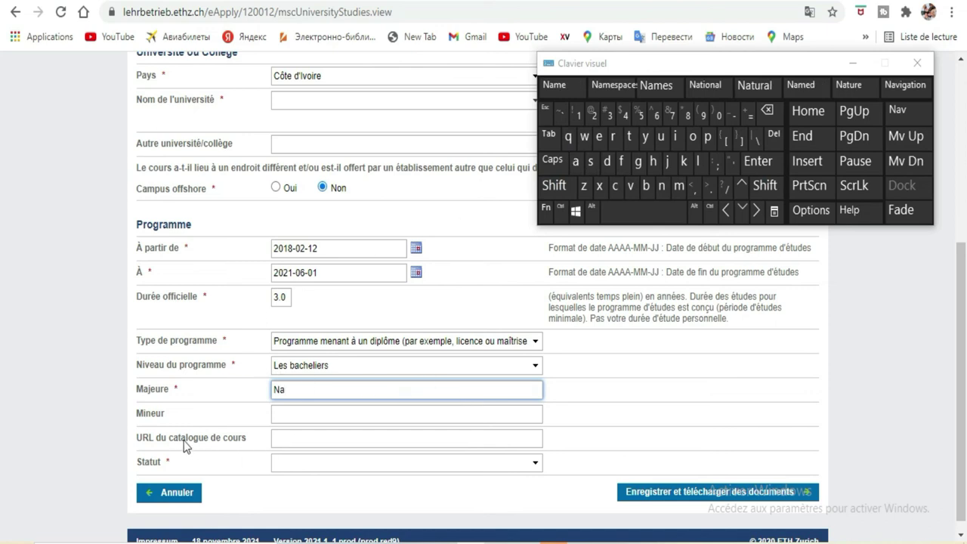
Set the status of the study programme to Completed (Complété)
{"action": "left_click", "coordinate": [491, 464]}
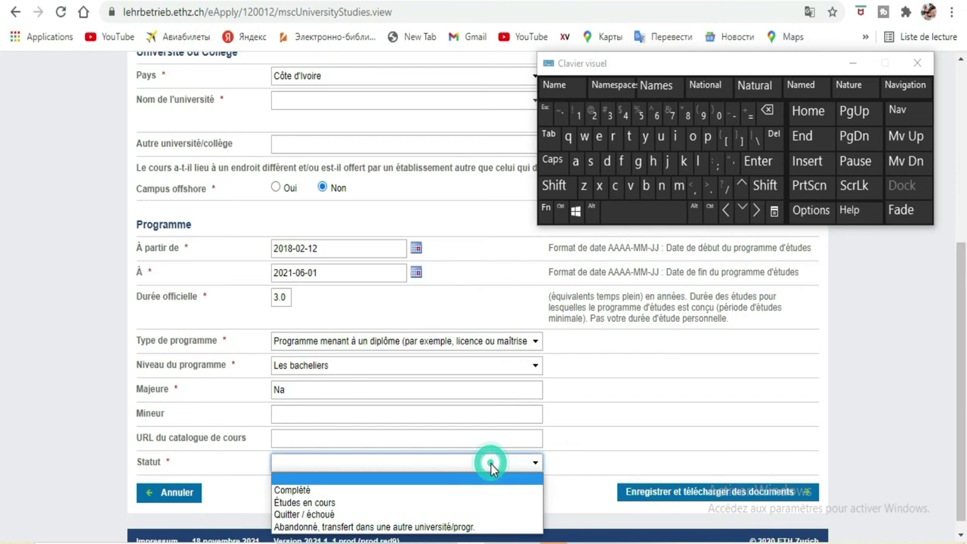
{"action": "left_click", "coordinate": [380, 491]}
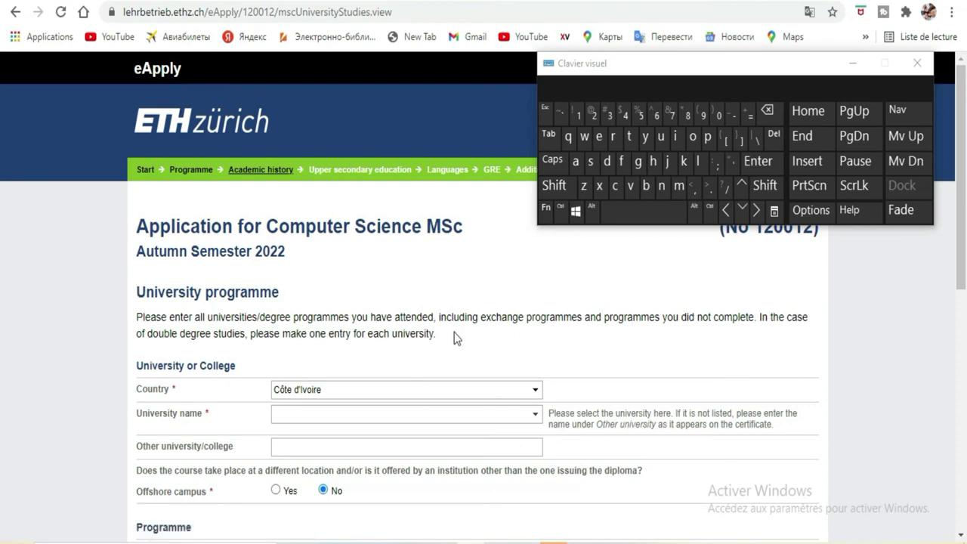
{"action": "scroll", "coordinate": [430, 313], "scroll_direction": "down", "scroll_amount": 4}
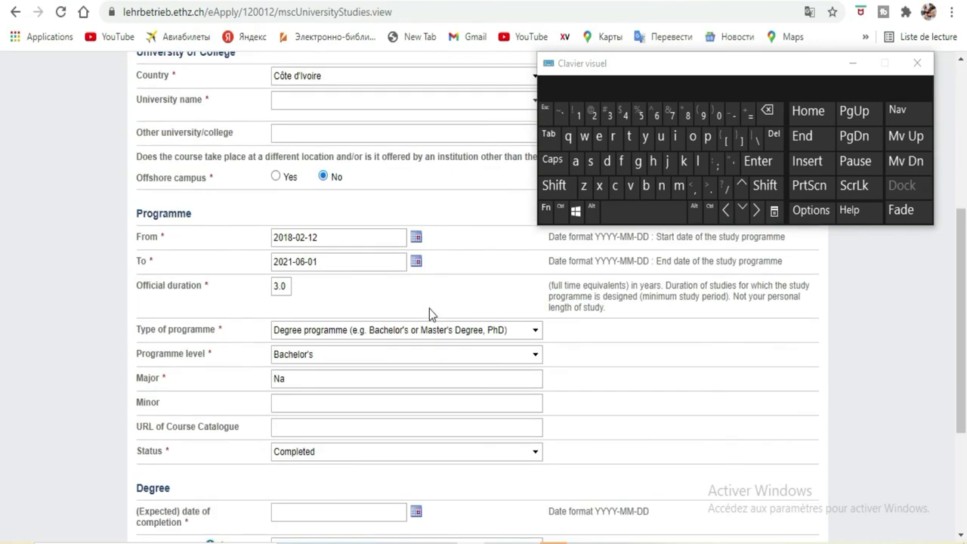
{"action": "scroll", "coordinate": [356, 373], "scroll_direction": "down", "scroll_amount": 1}
{"action": "left_click", "coordinate": [480, 374]}
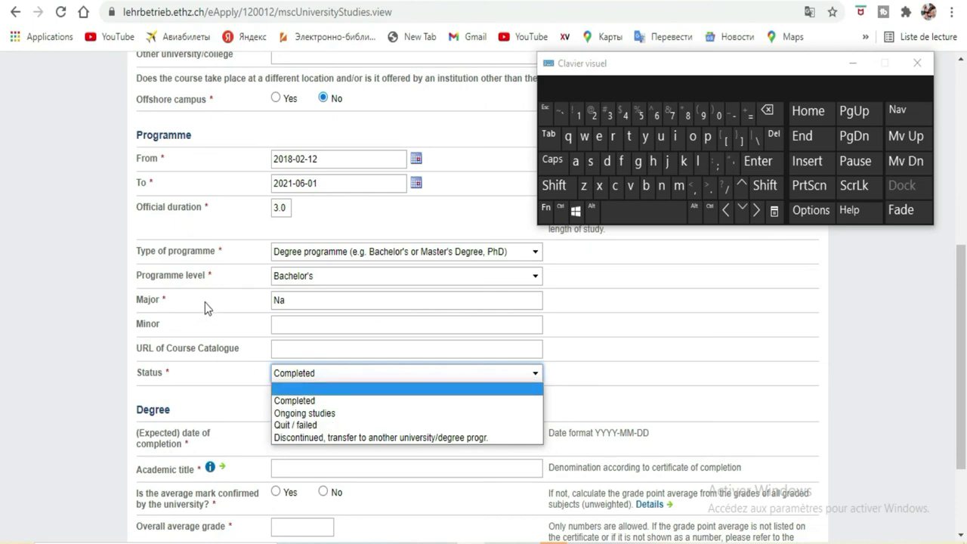
{"action": "left_click", "coordinate": [481, 348]}
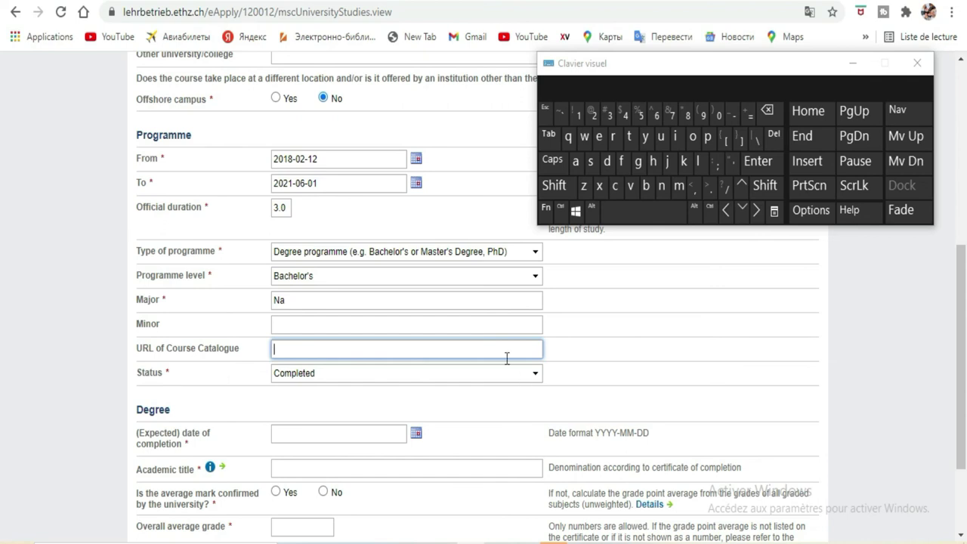
Pick 2021-11-01 from the calendar as the degree's expected date of completion
{"action": "scroll", "coordinate": [507, 358], "scroll_direction": "down", "scroll_amount": 1}
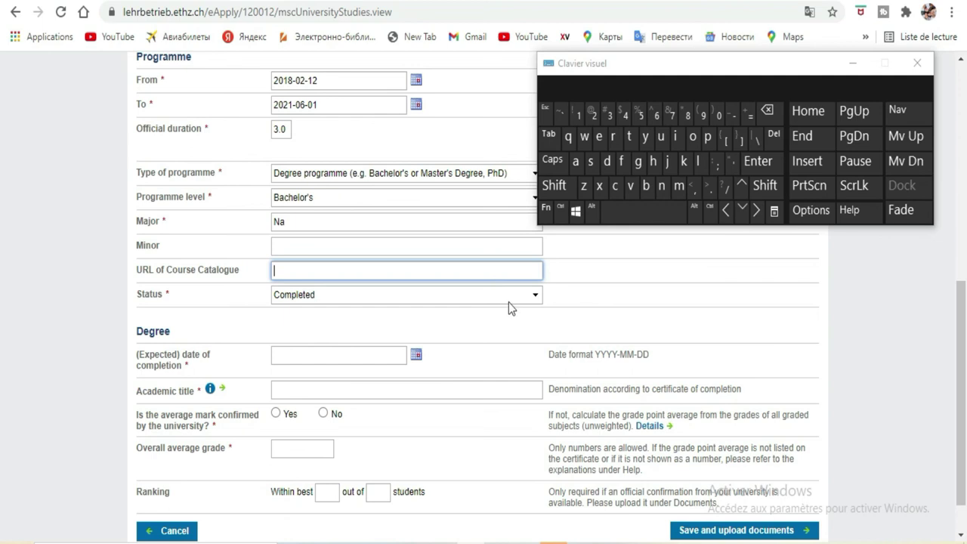
{"action": "left_click", "coordinate": [418, 353]}
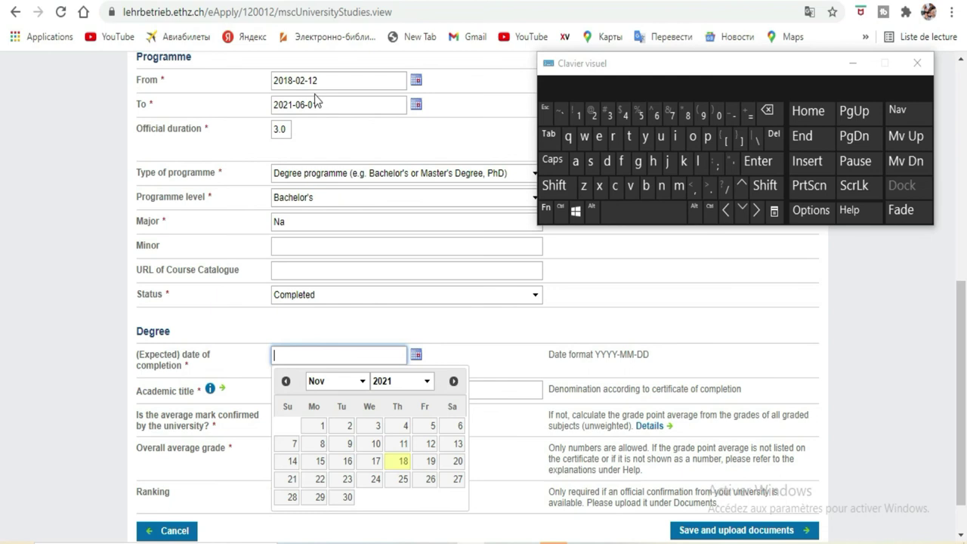
{"action": "left_click", "coordinate": [321, 427]}
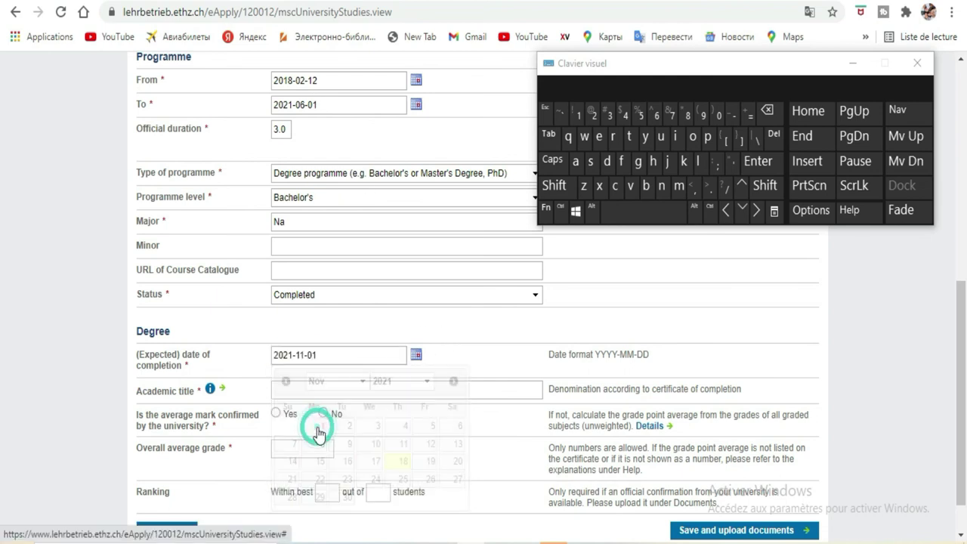
Change the month of the degree's completion date so that it reads 2021-05-01
{"action": "triple_click", "coordinate": [320, 353]}
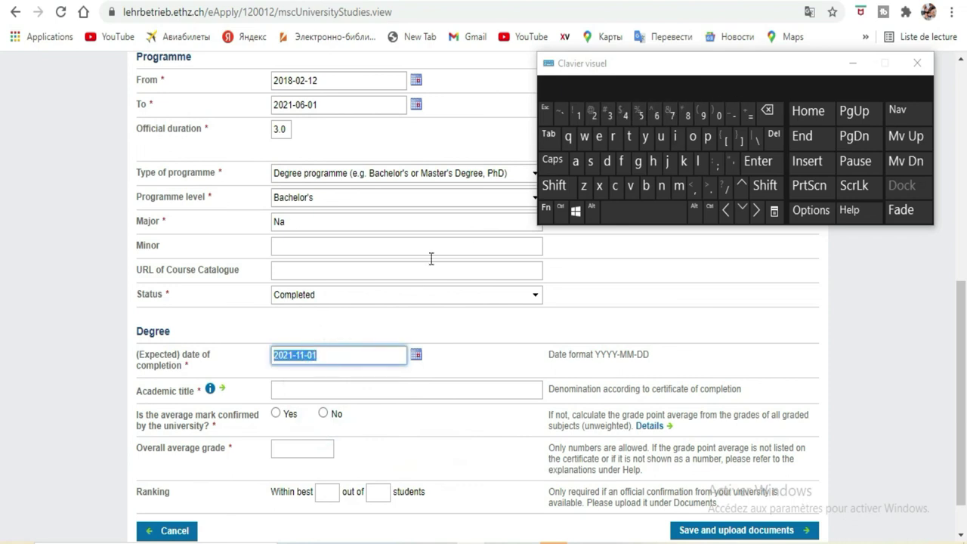
{"action": "left_click", "coordinate": [313, 352]}
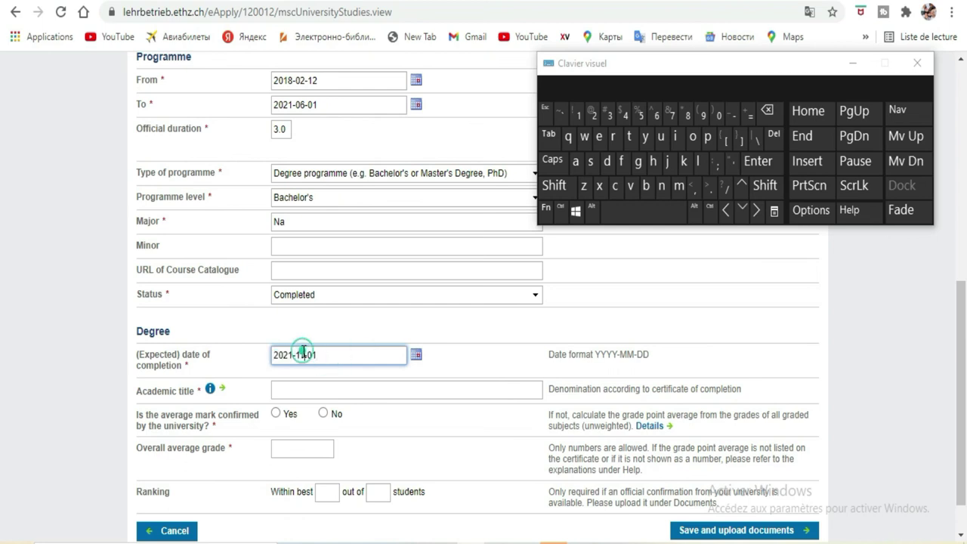
{"action": "left_click", "coordinate": [768, 112]}
{"action": "left_click", "coordinate": [768, 112]}
{"action": "left_click", "coordinate": [768, 112]}
{"action": "left_click", "coordinate": [721, 118]}
{"action": "left_click", "coordinate": [660, 117]}
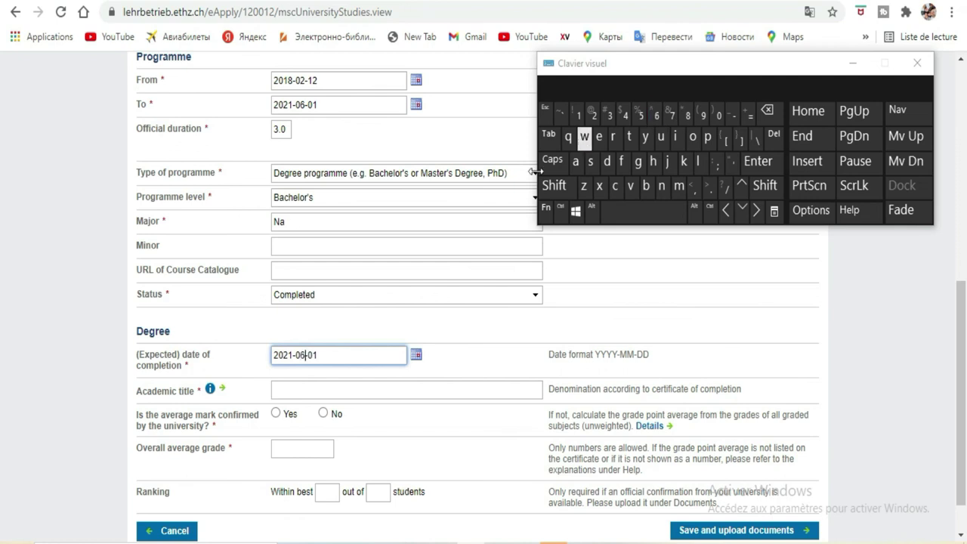
{"action": "left_click", "coordinate": [768, 112]}
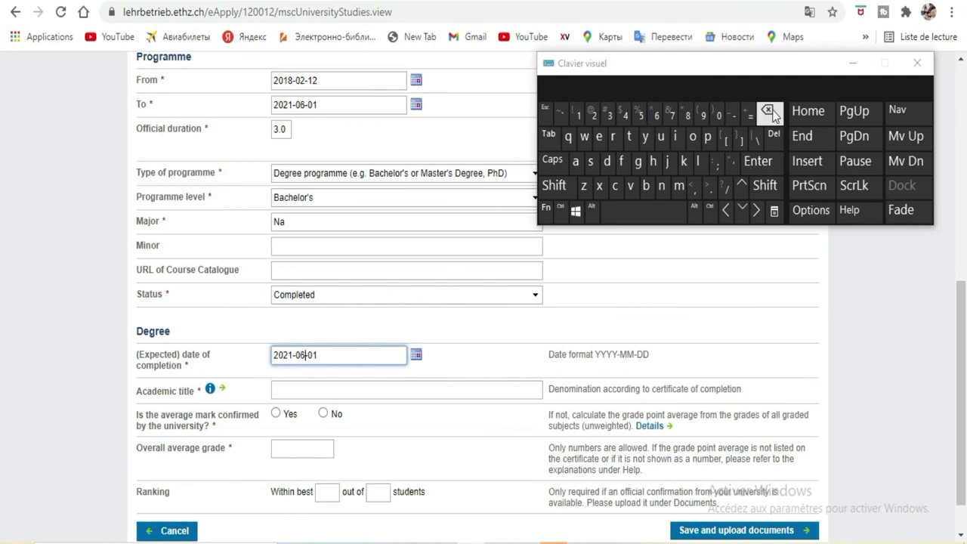
{"action": "left_click", "coordinate": [641, 115]}
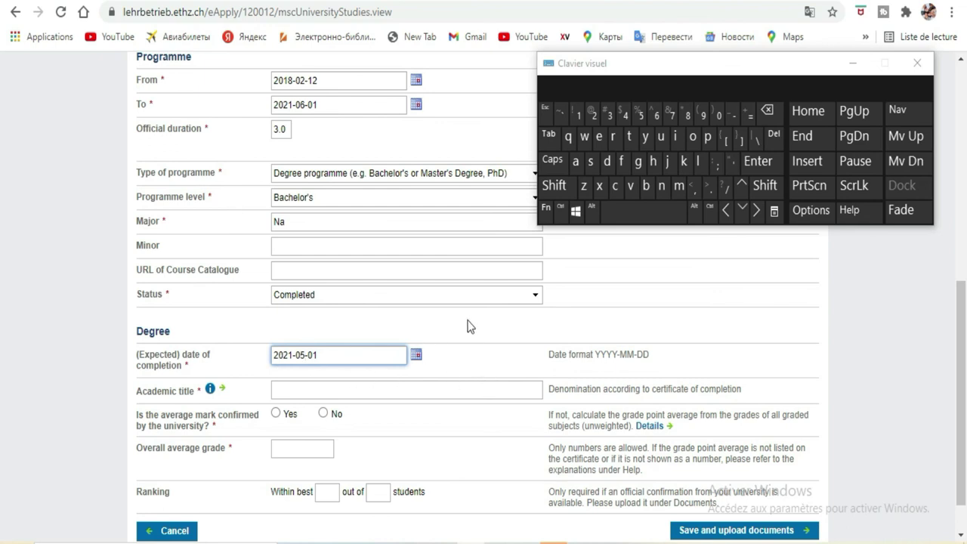
Keep the programme level at Bachelor's and enter "Bachelors" as the degree's academic title
{"action": "scroll", "coordinate": [469, 326], "scroll_direction": "down", "scroll_amount": 2}
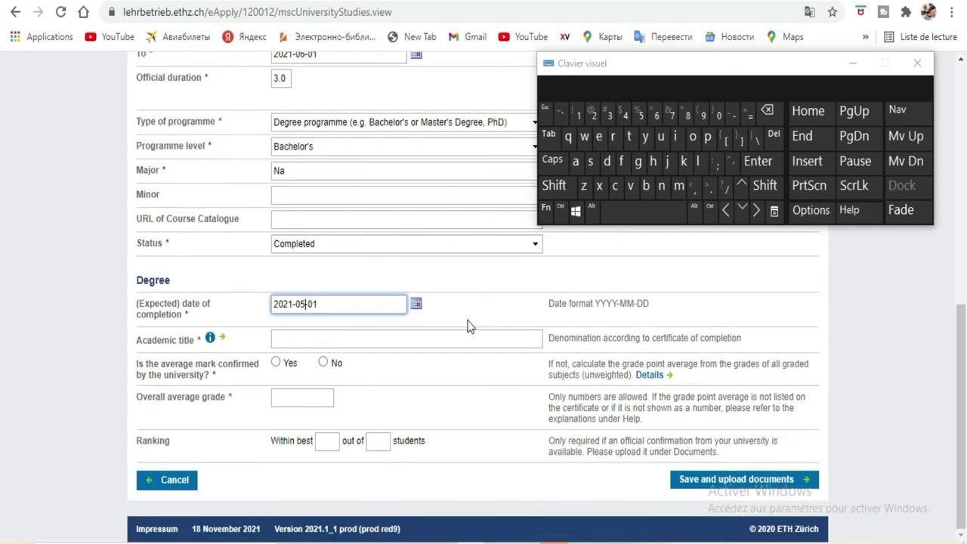
{"action": "left_click", "coordinate": [521, 336]}
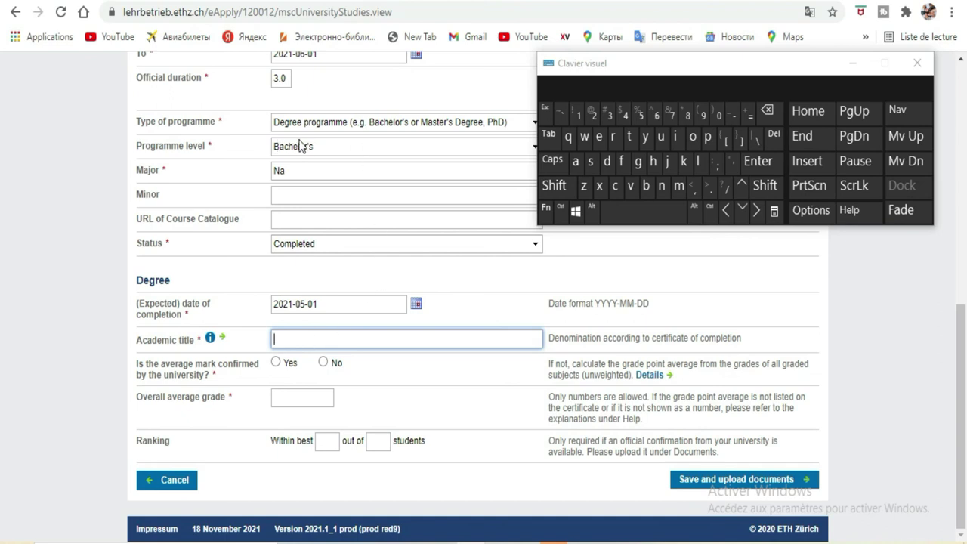
{"action": "left_click", "coordinate": [333, 148]}
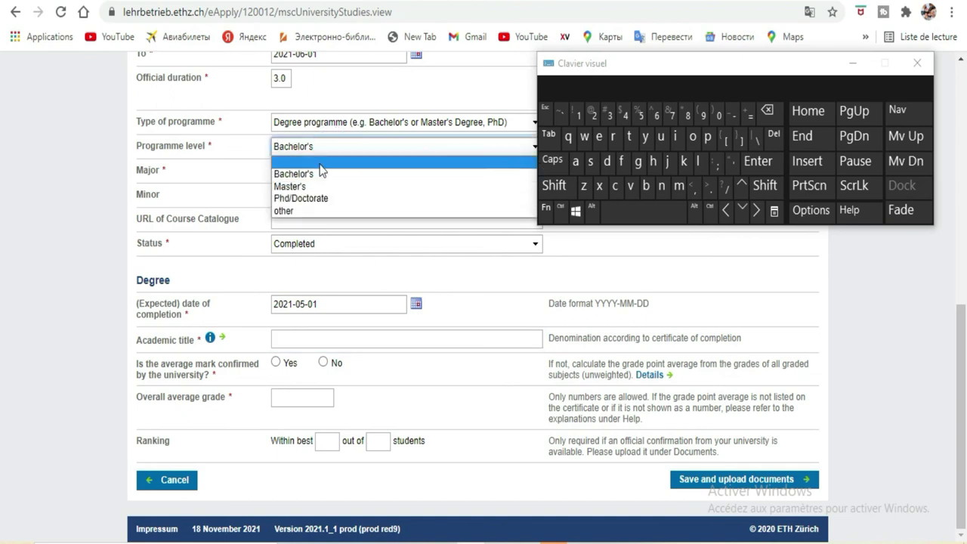
{"action": "left_click", "coordinate": [318, 173]}
{"action": "left_click", "coordinate": [325, 340]}
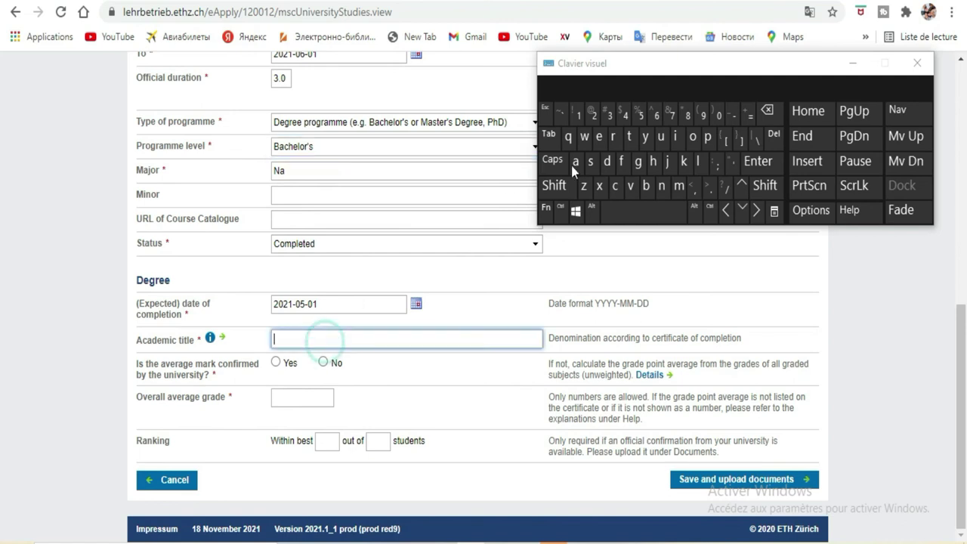
{"action": "left_click", "coordinate": [571, 189]}
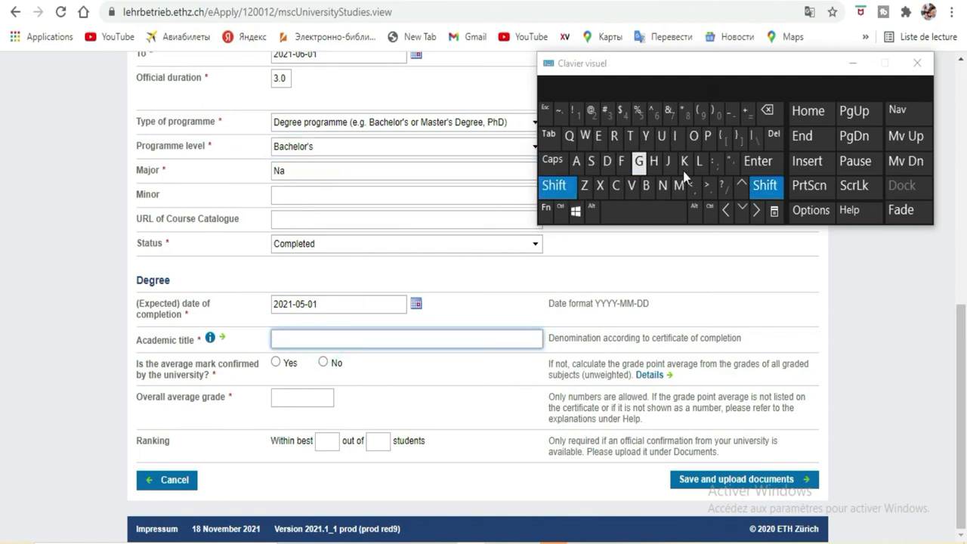
{"action": "left_click", "coordinate": [647, 187]}
{"action": "left_click", "coordinate": [576, 161]}
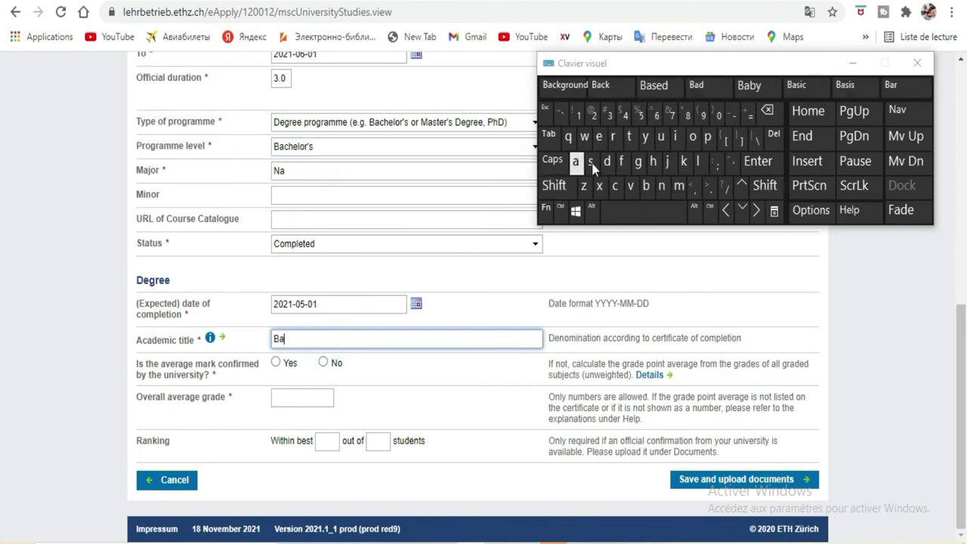
{"action": "left_click", "coordinate": [616, 187]}
{"action": "left_click", "coordinate": [654, 161]}
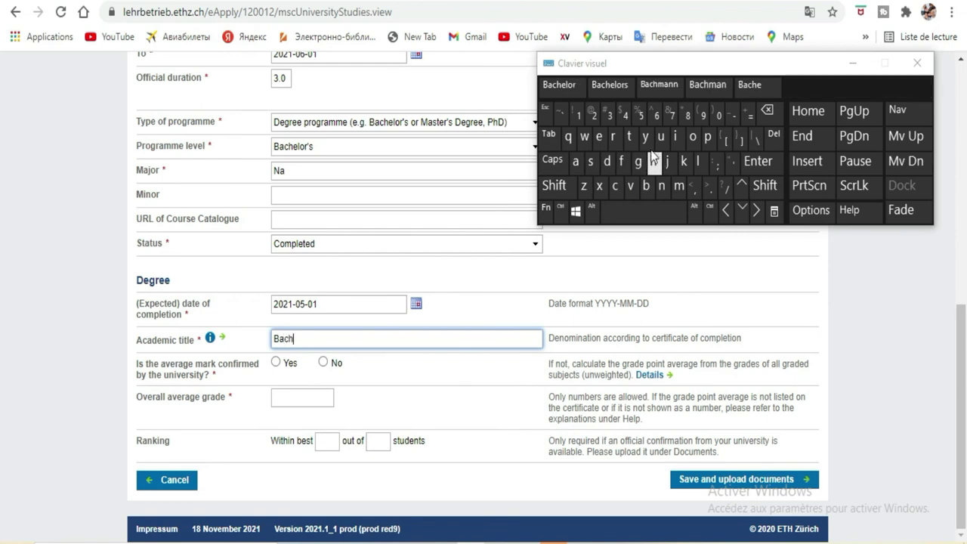
{"action": "left_click", "coordinate": [611, 86]}
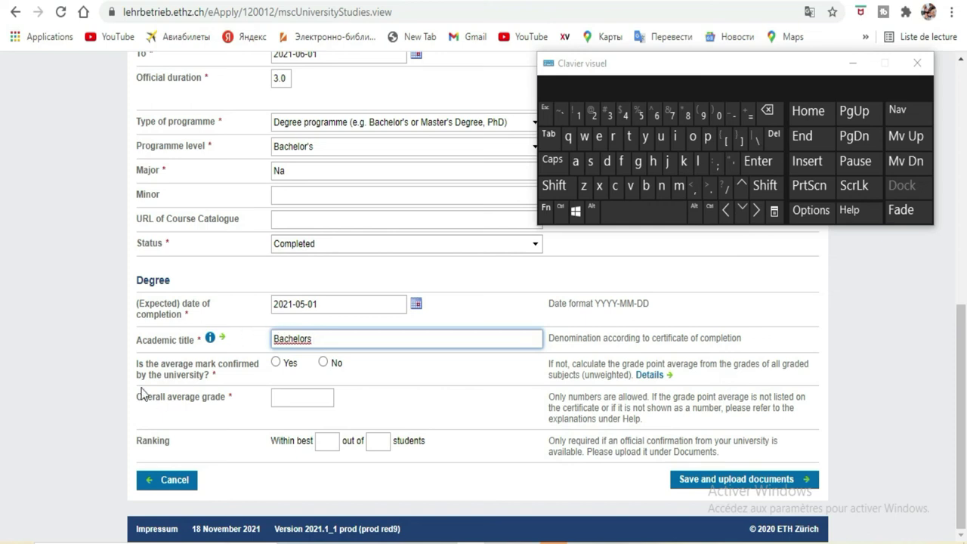
Mark the average mark as confirmed by the university and, with the form translated into French, enter 14 as the overall average grade
{"action": "left_click", "coordinate": [275, 363]}
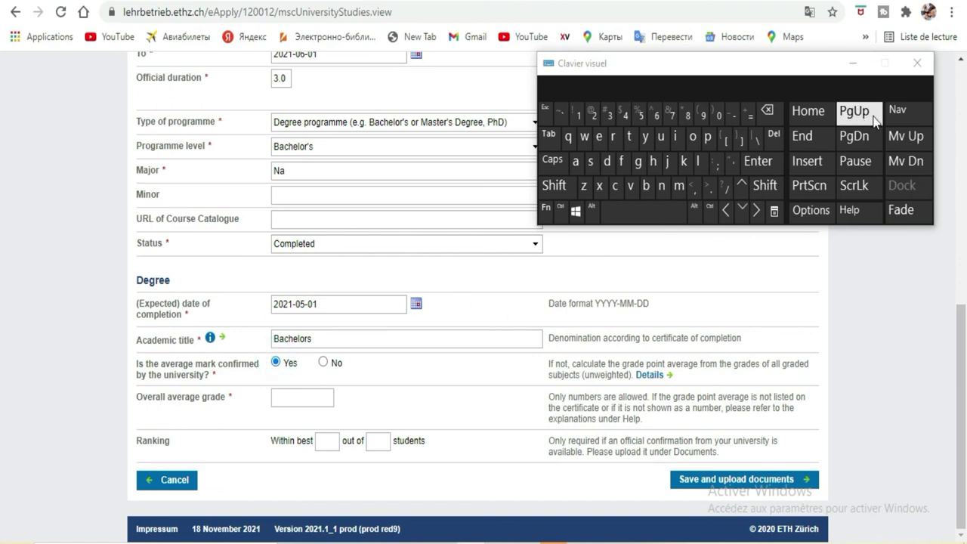
{"action": "left_click", "coordinate": [810, 12]}
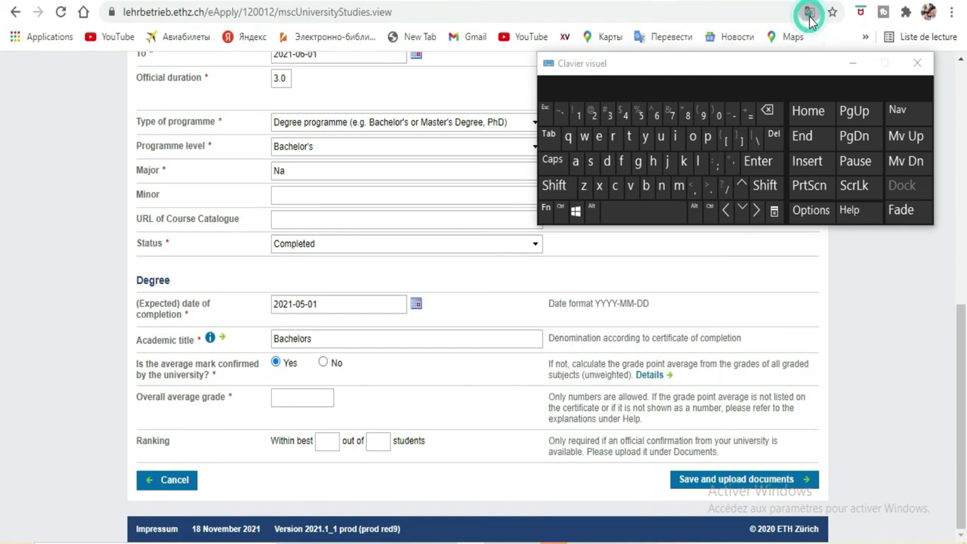
{"action": "left_click", "coordinate": [725, 43]}
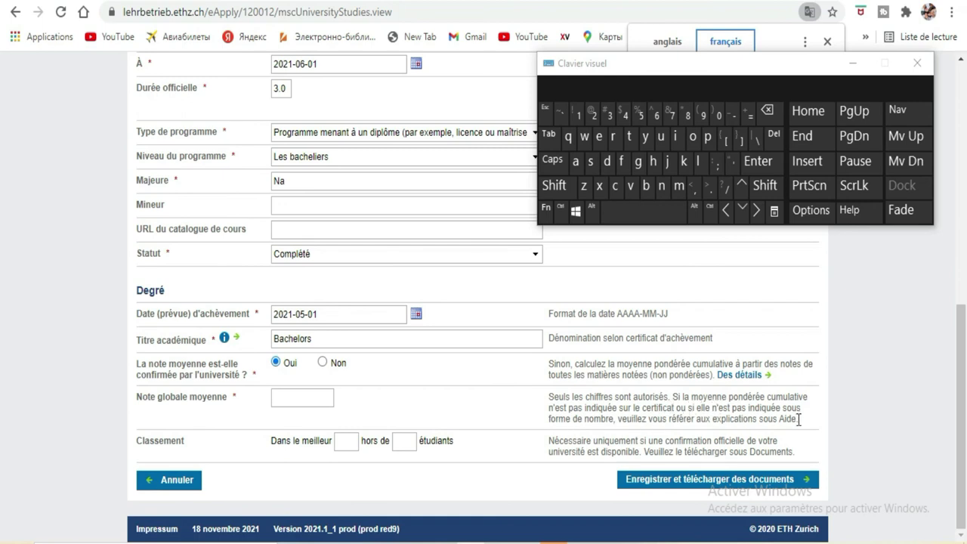
{"action": "left_click", "coordinate": [303, 396]}
{"action": "left_click", "coordinate": [579, 115]}
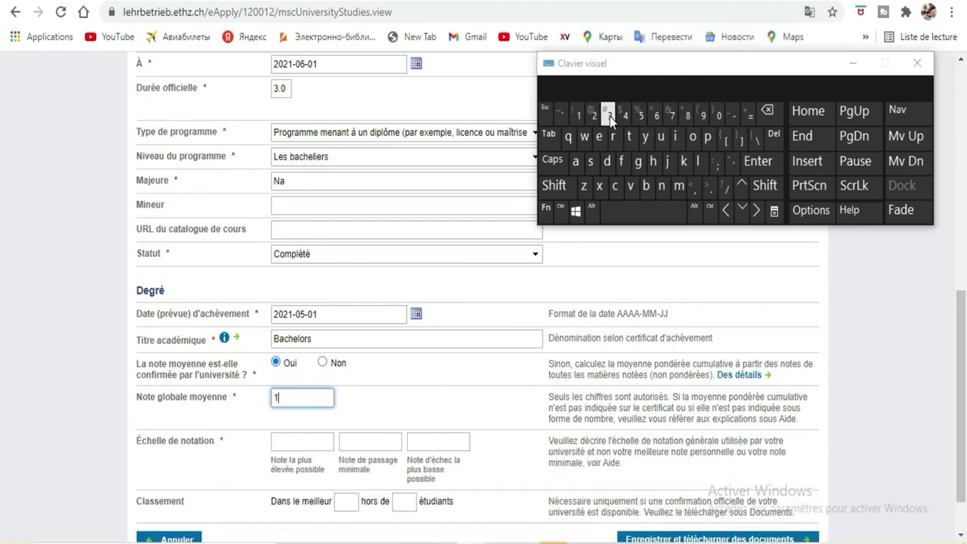
{"action": "left_click", "coordinate": [625, 114]}
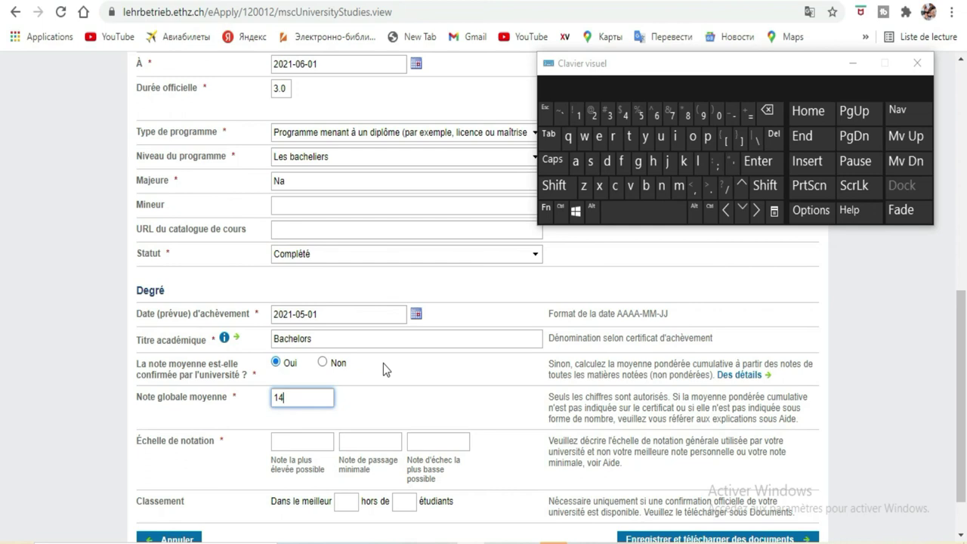
Fill in the grading scale with 20 as highest possible grade, 10 as minimum pass grade and 9 as lowest possible fail grade
{"action": "scroll", "coordinate": [383, 363], "scroll_direction": "down", "scroll_amount": 1}
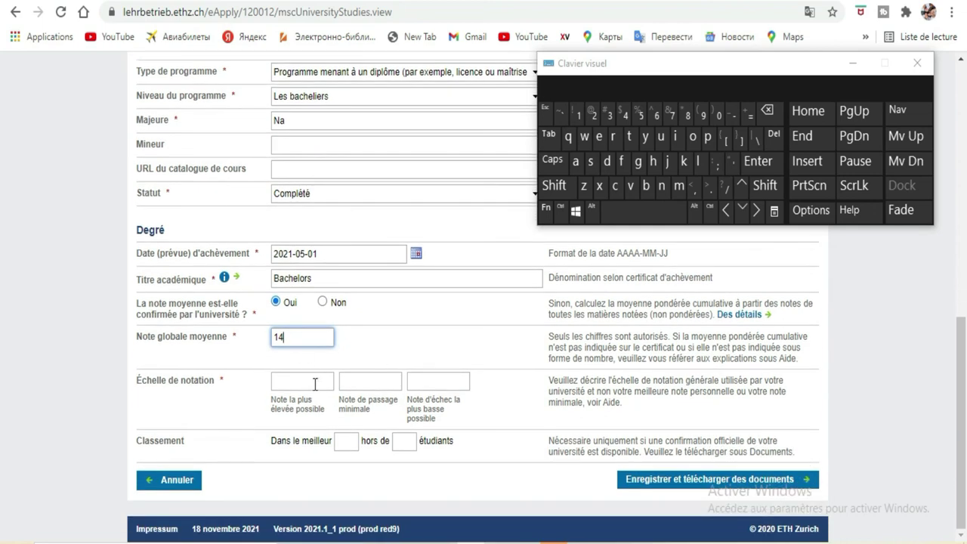
{"action": "left_click", "coordinate": [315, 384]}
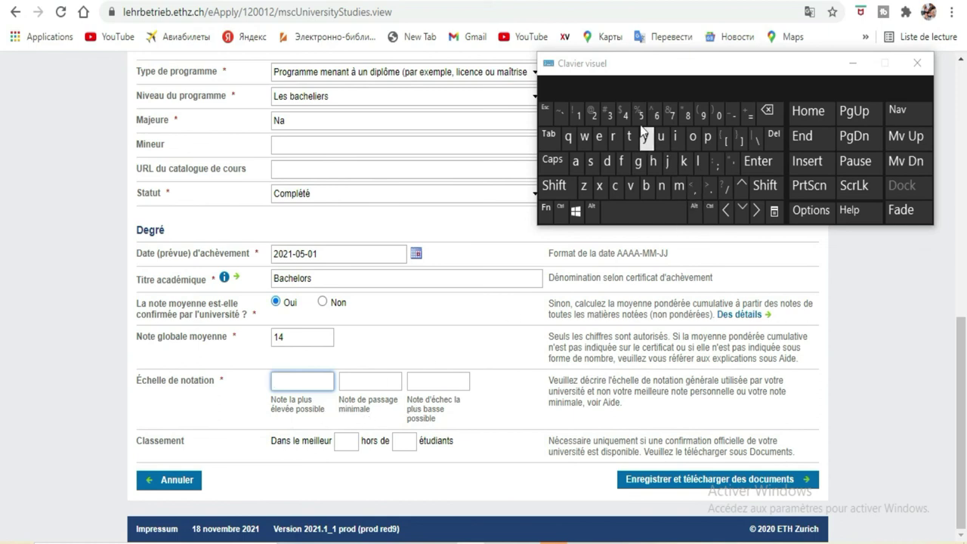
{"action": "left_click", "coordinate": [594, 116]}
{"action": "left_click", "coordinate": [719, 117]}
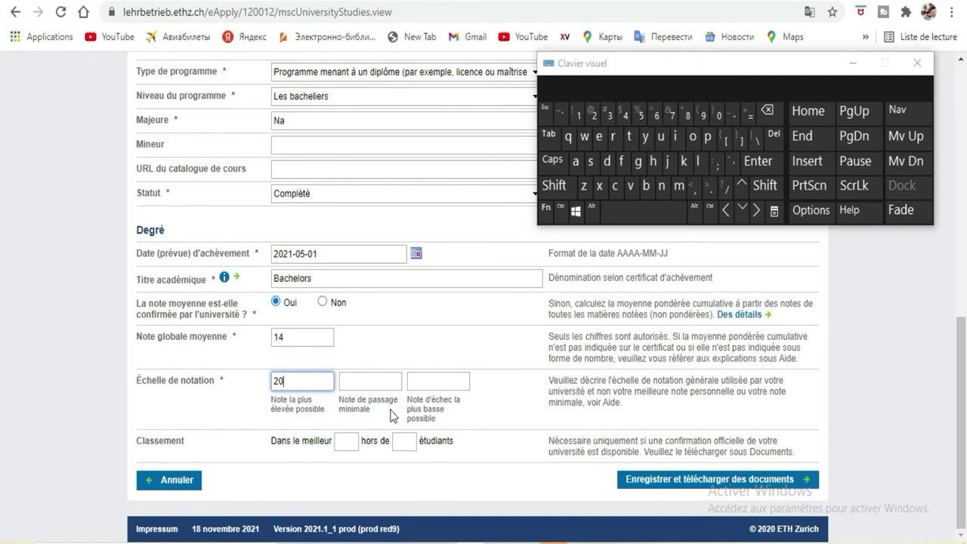
{"action": "left_click", "coordinate": [373, 378]}
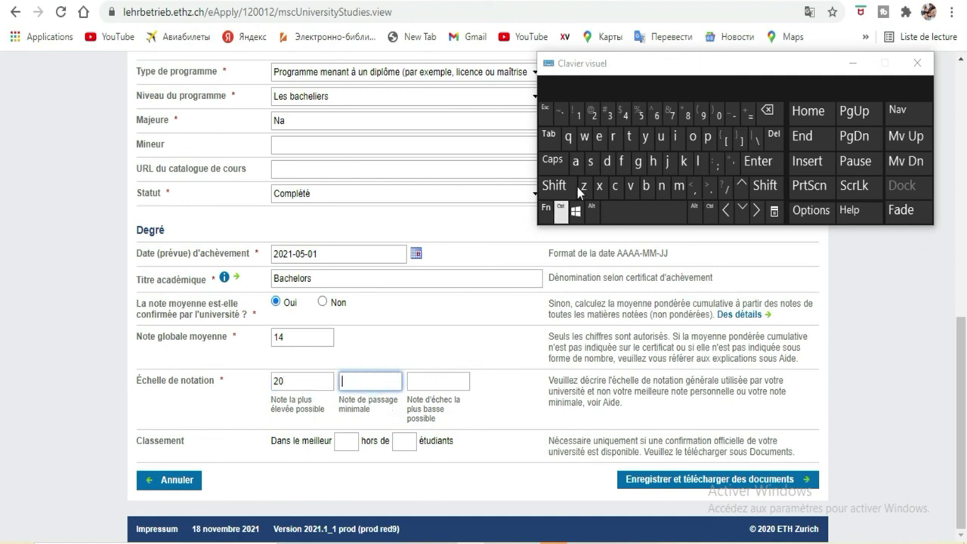
{"action": "left_click", "coordinate": [581, 119]}
{"action": "left_click", "coordinate": [720, 115]}
{"action": "left_click", "coordinate": [445, 381]}
{"action": "left_click", "coordinate": [703, 115]}
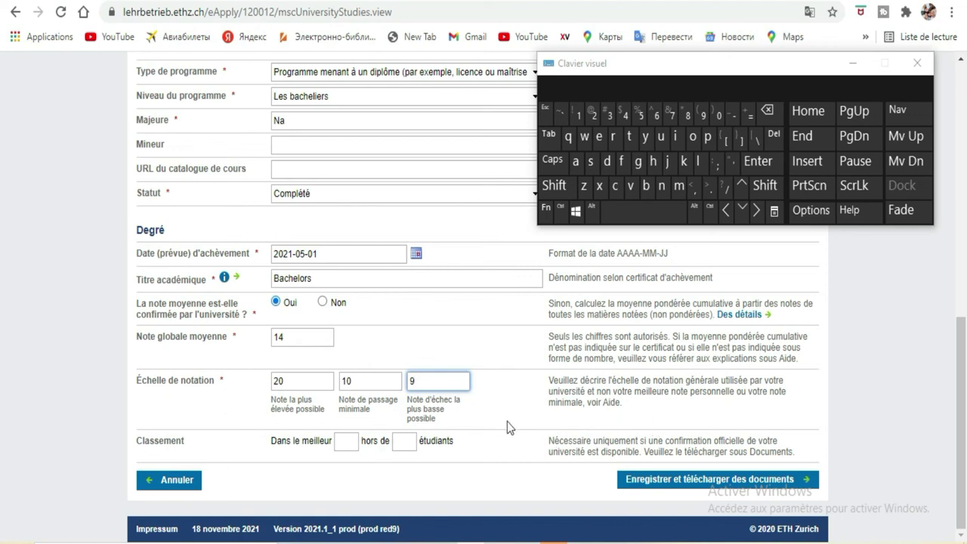
Switch the form back to English and set the ranking to within best 12 out of 34 students
{"action": "left_click", "coordinate": [810, 11]}
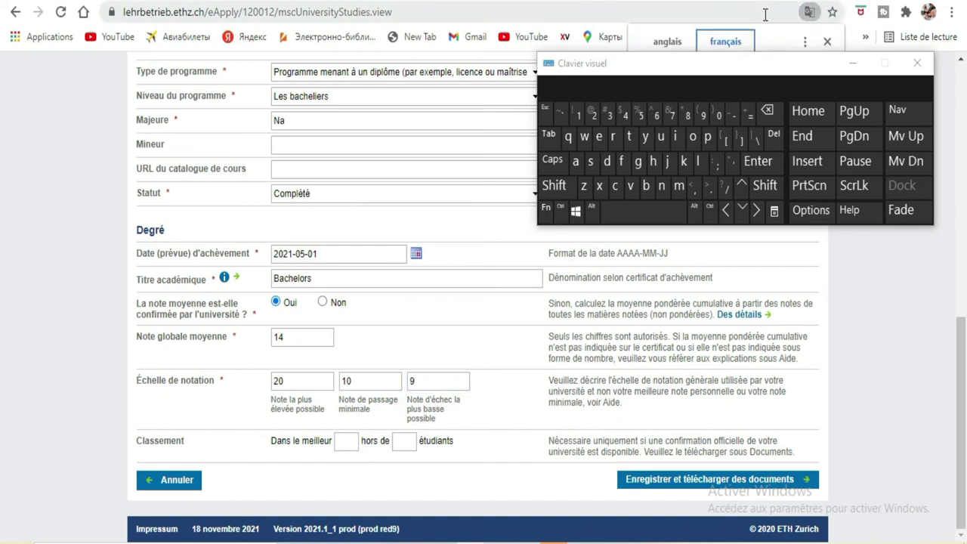
{"action": "left_click", "coordinate": [669, 42]}
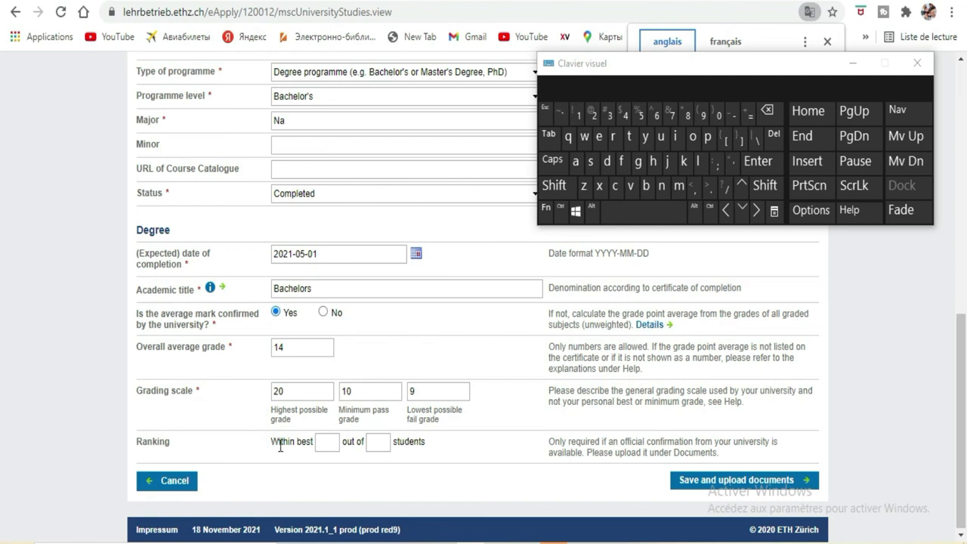
{"action": "left_click", "coordinate": [332, 443]}
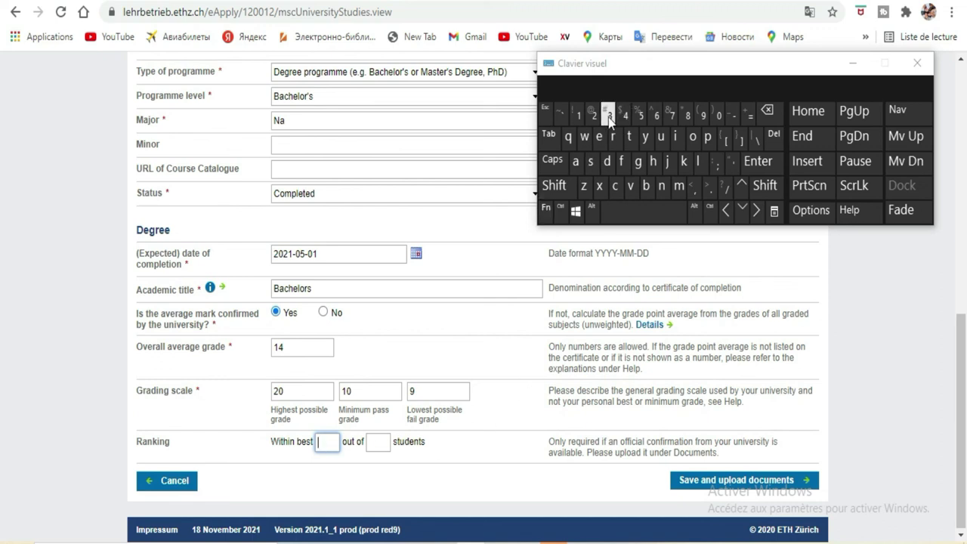
{"action": "left_click", "coordinate": [581, 118]}
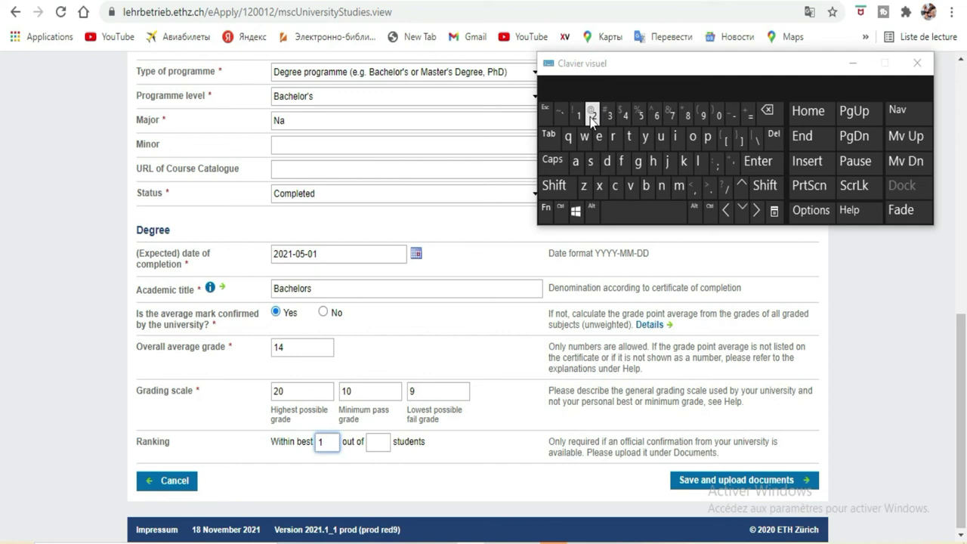
{"action": "left_click", "coordinate": [378, 442]}
{"action": "left_click", "coordinate": [611, 118]}
{"action": "left_click", "coordinate": [625, 116]}
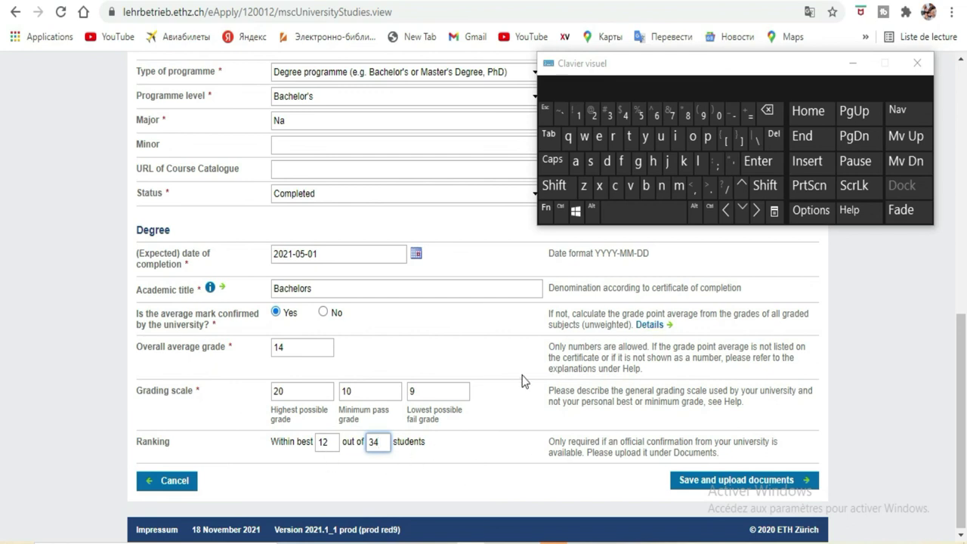
Try to enter "ufhb" as the university name for Côte d'Ivoire
{"action": "scroll", "coordinate": [521, 378], "scroll_direction": "up", "scroll_amount": 6}
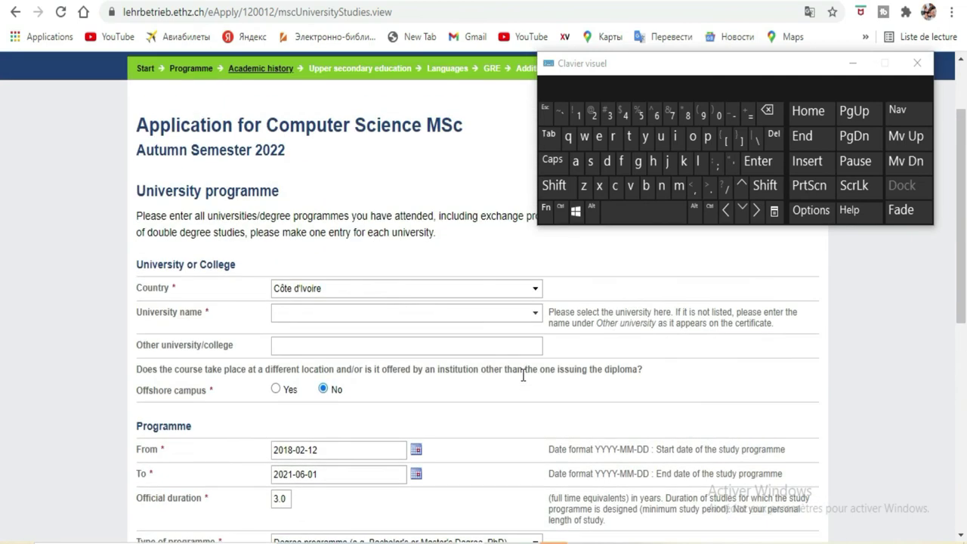
{"action": "left_click", "coordinate": [526, 306]}
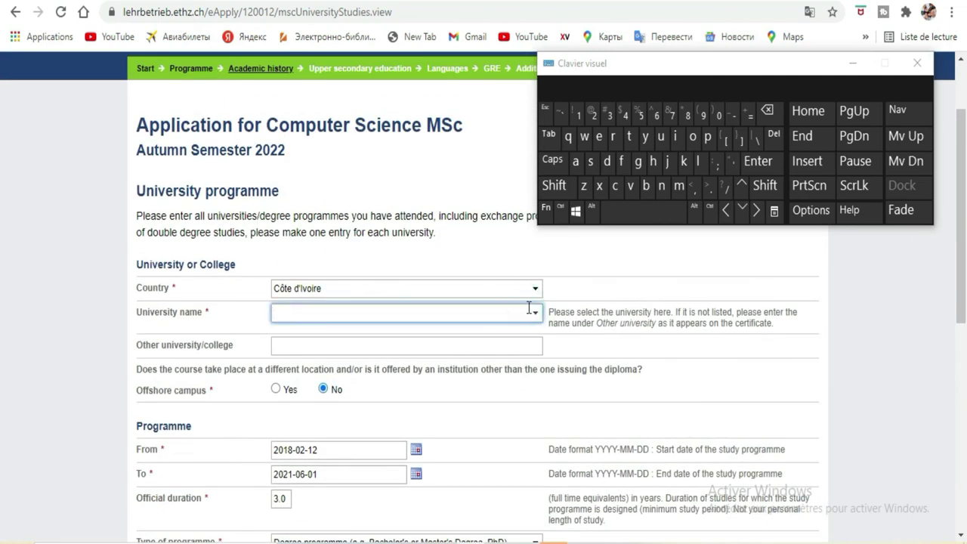
{"action": "left_click", "coordinate": [662, 136]}
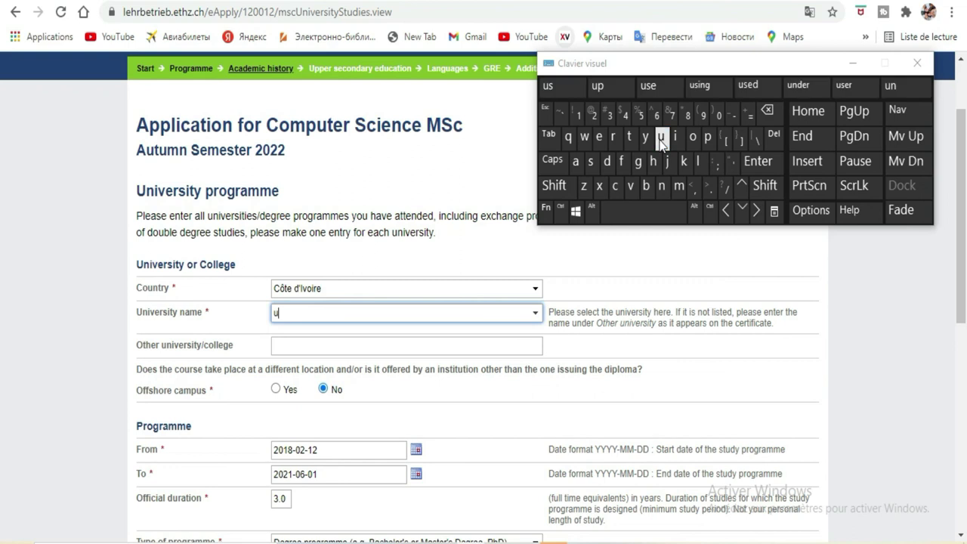
{"action": "left_click", "coordinate": [622, 161]}
{"action": "type", "text": "h"}
{"action": "left_click", "coordinate": [647, 186]}
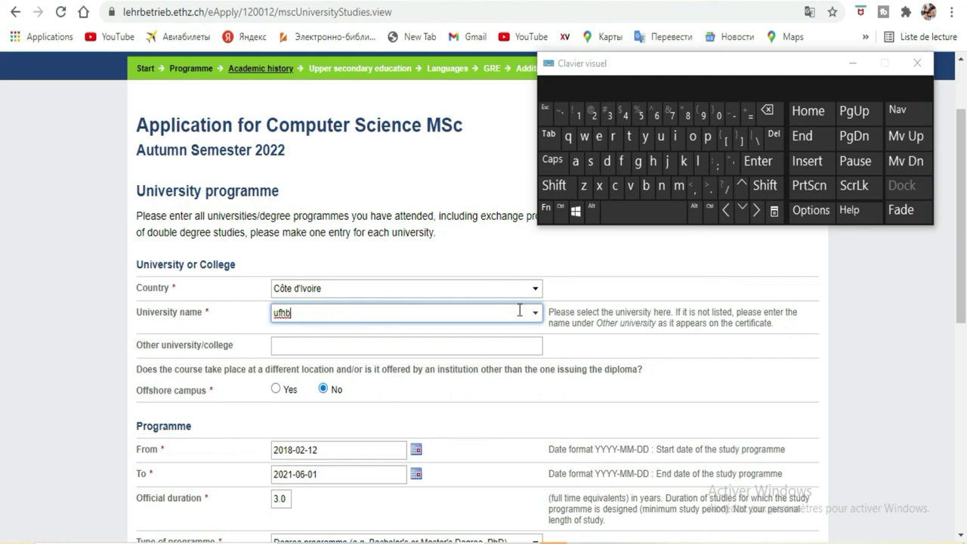
{"action": "left_click_drag", "start_coordinate": [308, 312], "coordinate": [264, 310]}
Try to save the university programme entry and continue to uploading its documents
{"action": "scroll", "coordinate": [499, 302], "scroll_direction": "down", "scroll_amount": 5}
{"action": "scroll", "coordinate": [495, 288], "scroll_direction": "down", "scroll_amount": 1}
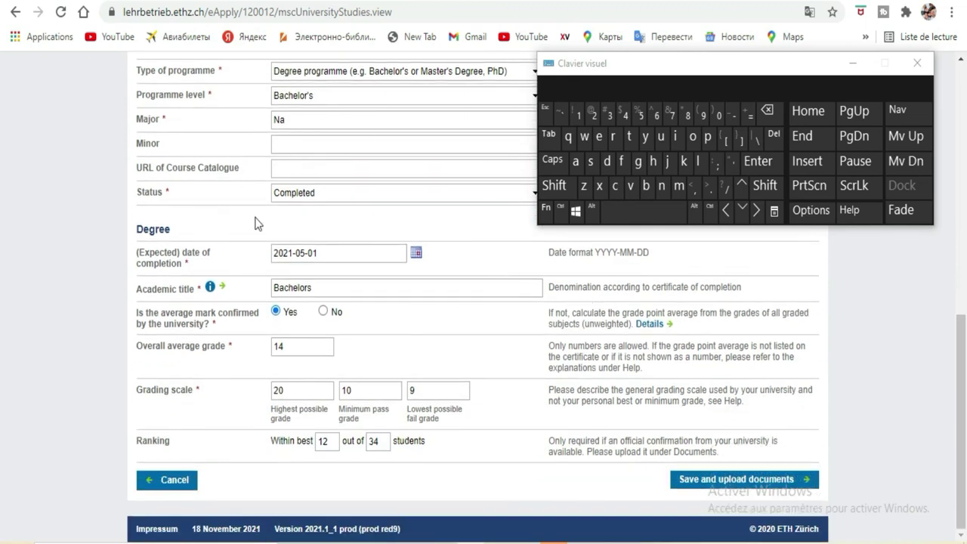
{"action": "left_click", "coordinate": [743, 484]}
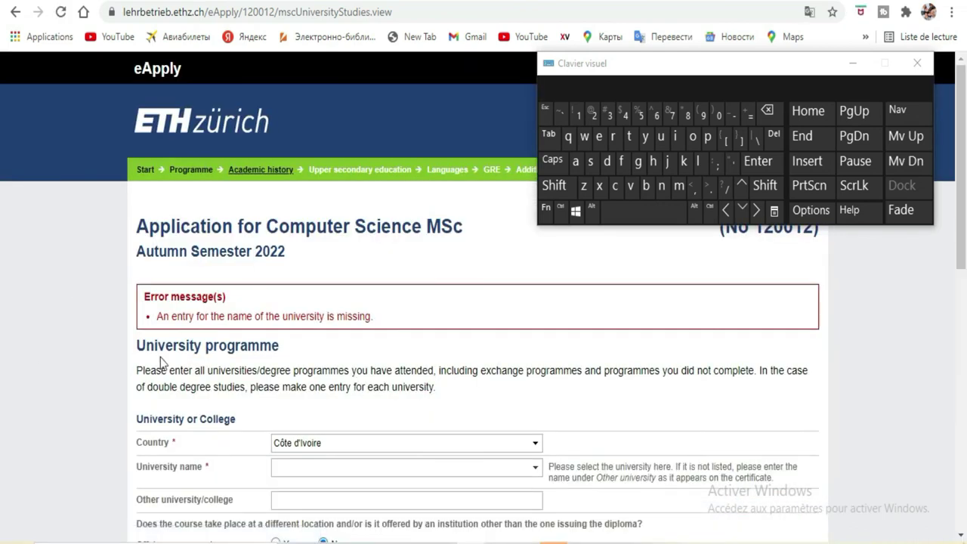
Try to look up the university by entering "felix" in the university name
{"action": "scroll", "coordinate": [219, 365], "scroll_direction": "down", "scroll_amount": 3}
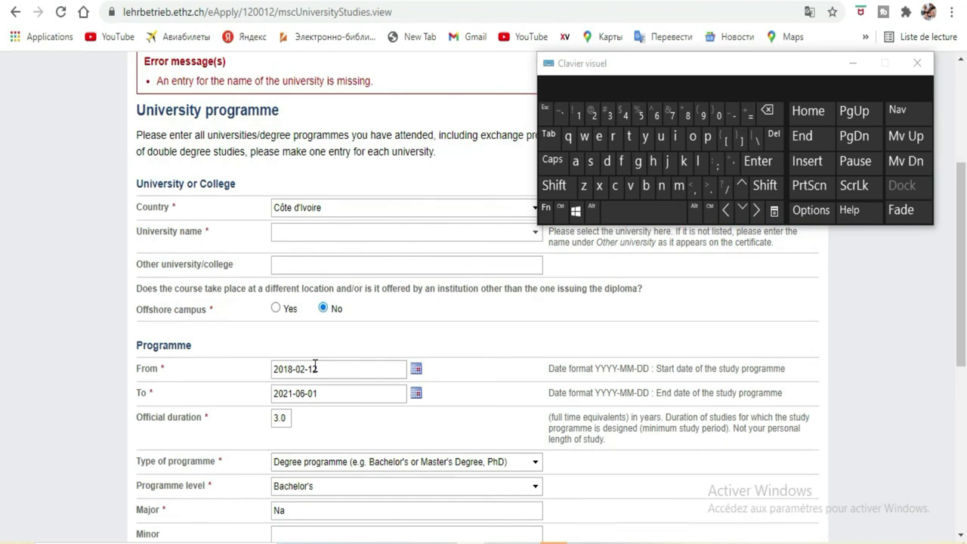
{"action": "left_click", "coordinate": [319, 236]}
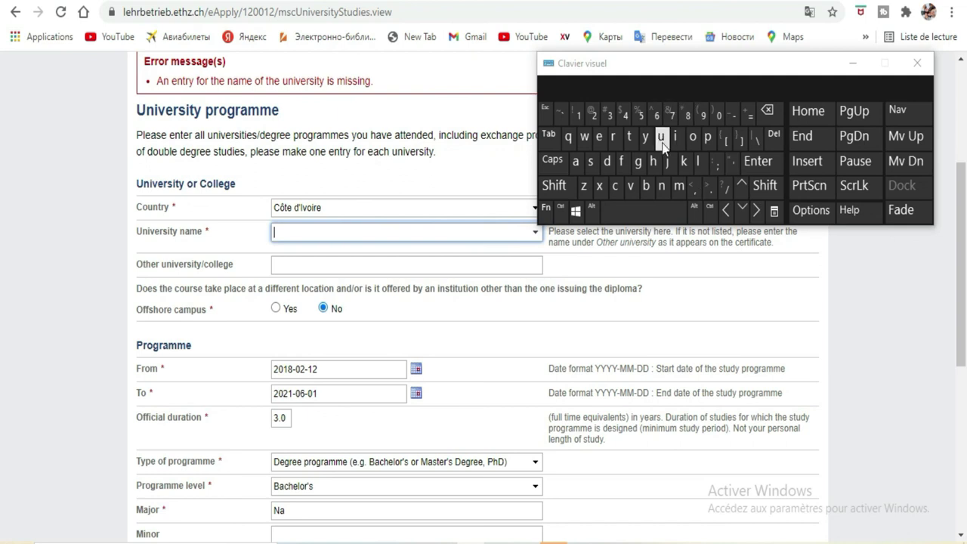
{"action": "left_click", "coordinate": [621, 161]}
{"action": "left_click", "coordinate": [600, 136]}
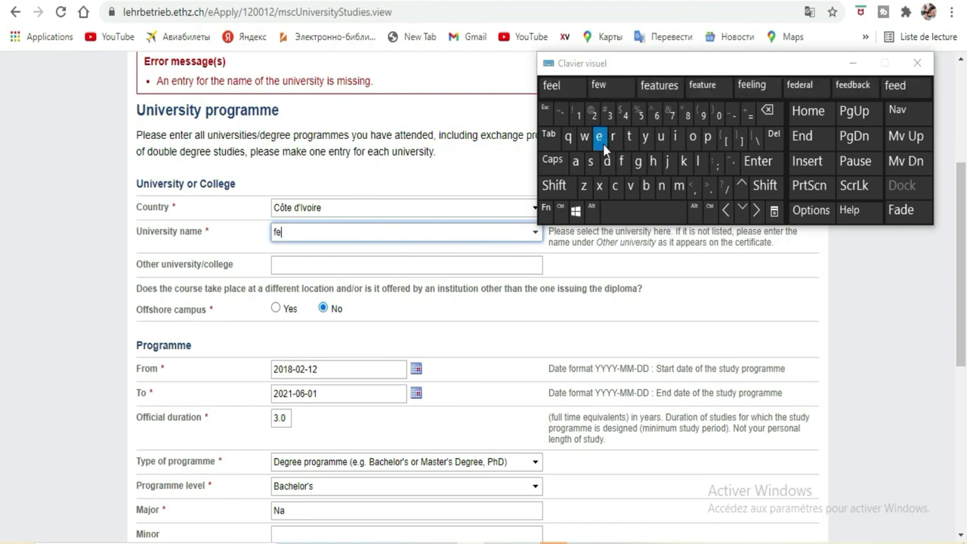
{"action": "left_click", "coordinate": [698, 161]}
{"action": "left_click", "coordinate": [676, 136]}
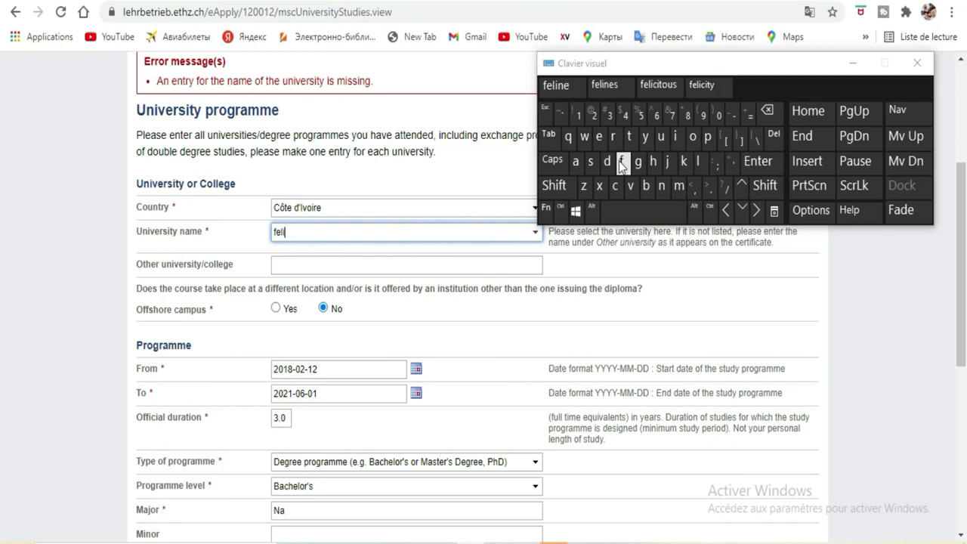
{"action": "left_click", "coordinate": [600, 185]}
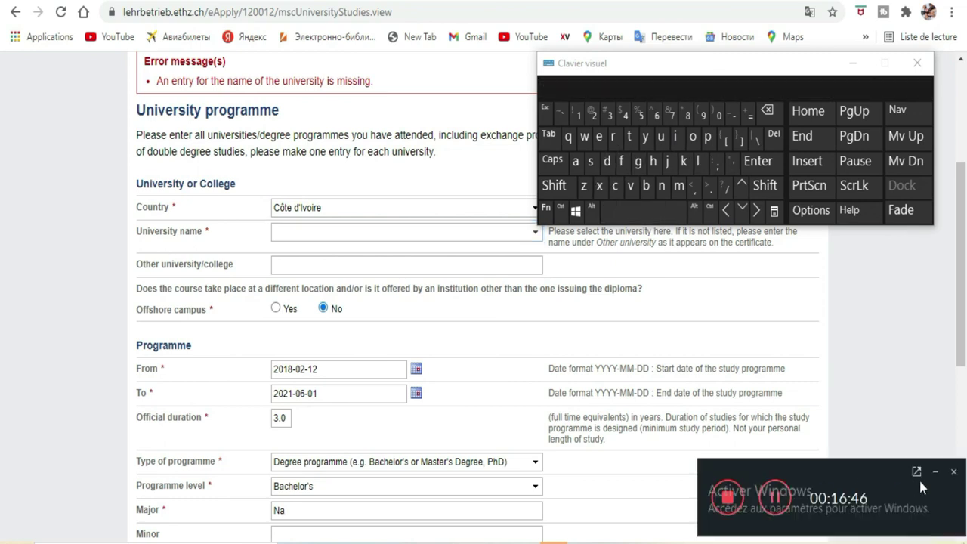
{"action": "left_click", "coordinate": [936, 473]}
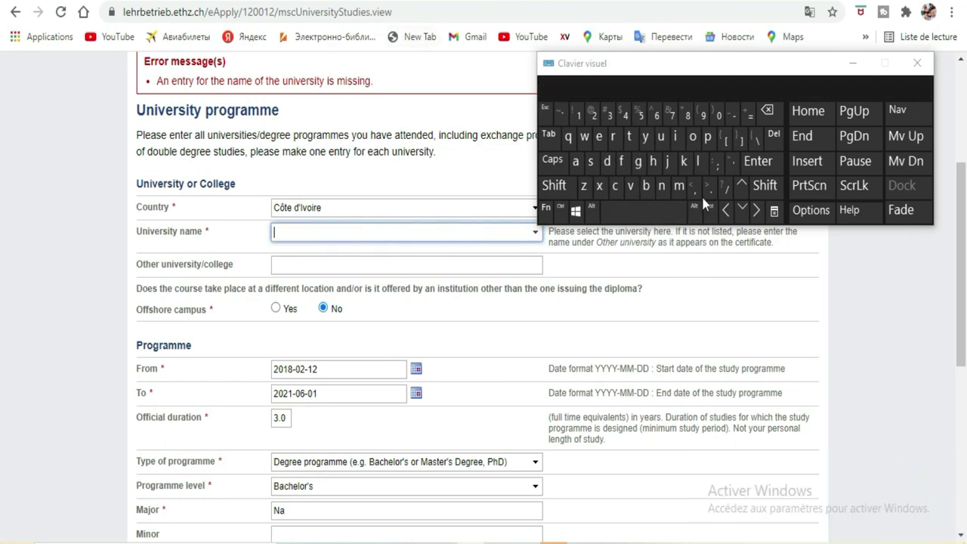
Retry "felix" as the university name for Côte d'Ivoire and clear the leftover text
{"action": "left_click", "coordinate": [621, 161]}
{"action": "left_click", "coordinate": [601, 136]}
{"action": "left_click", "coordinate": [699, 162]}
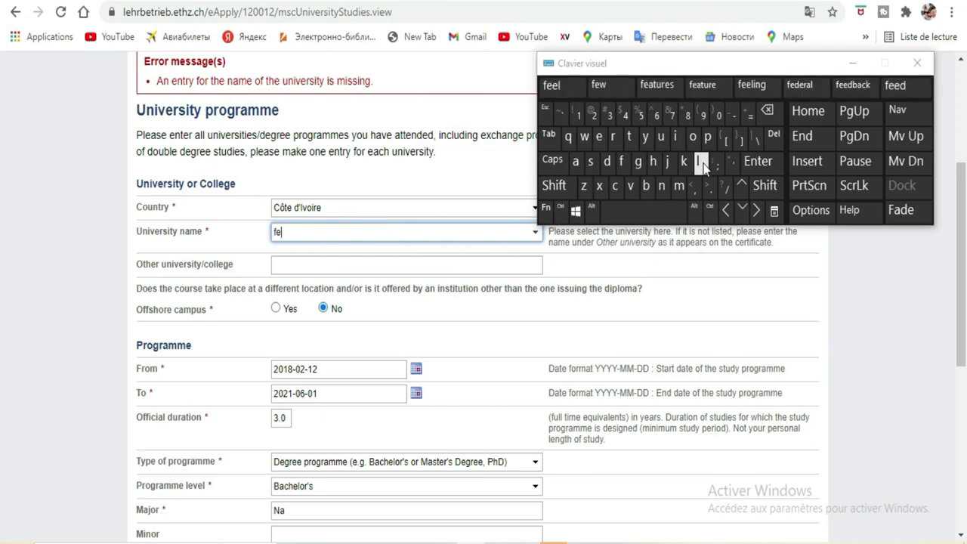
{"action": "left_click", "coordinate": [671, 141]}
{"action": "left_click", "coordinate": [600, 187]}
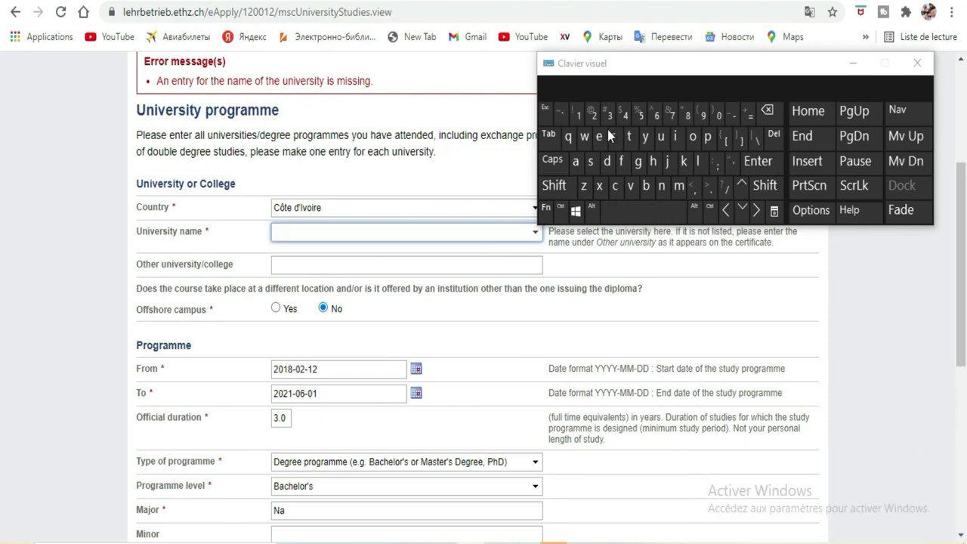
{"action": "left_click", "coordinate": [622, 161]}
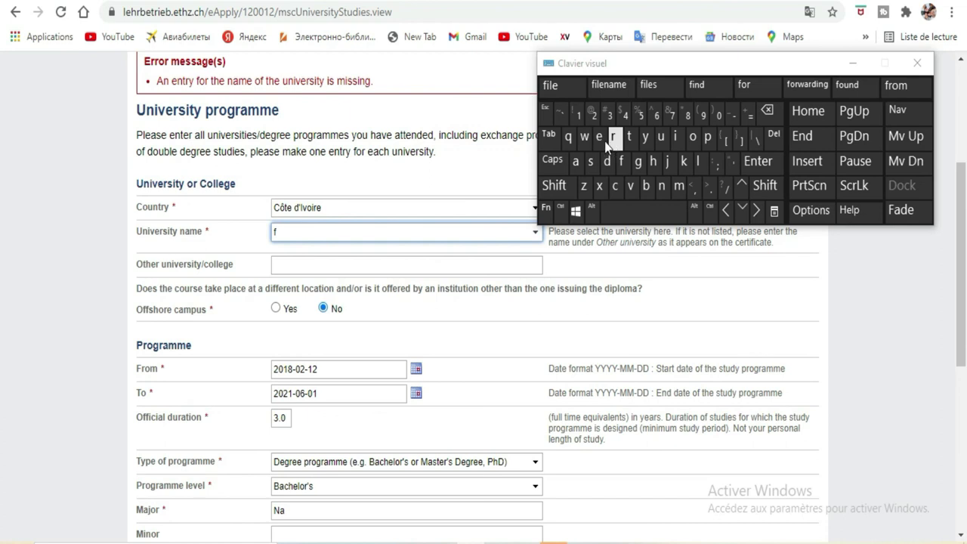
{"action": "left_click", "coordinate": [777, 113]}
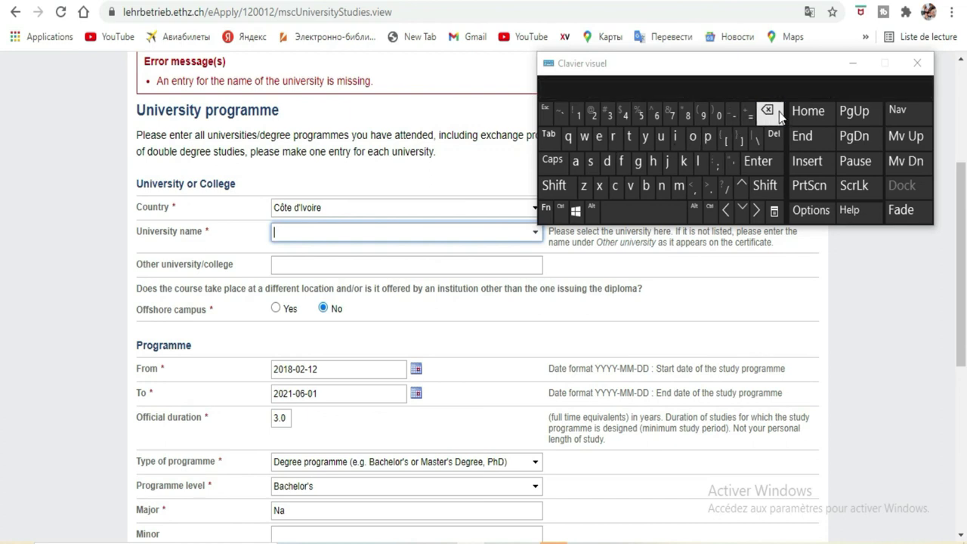
Try to save the university programme and continue to its documents with "ufhb" as the university name
{"action": "left_click", "coordinate": [661, 138]}
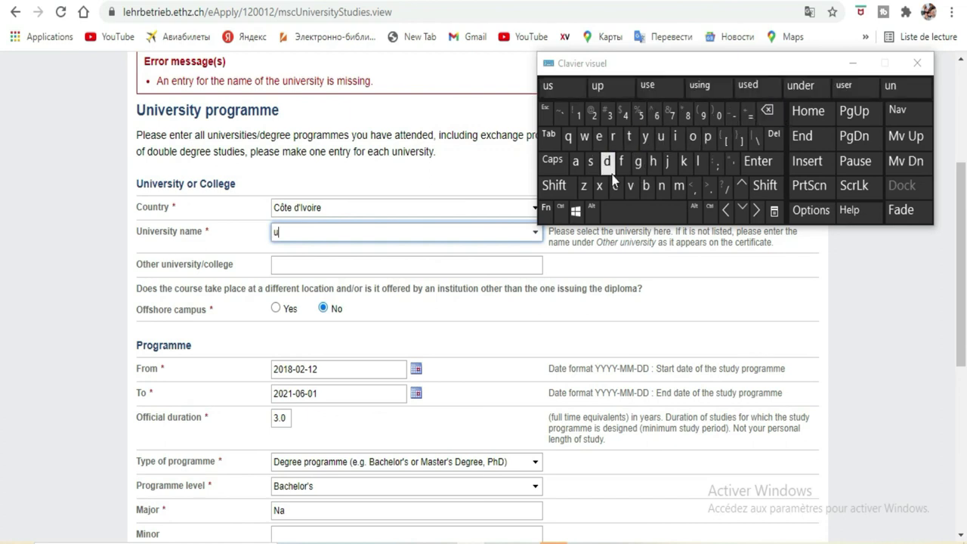
{"action": "left_click", "coordinate": [620, 162]}
{"action": "left_click", "coordinate": [656, 161]}
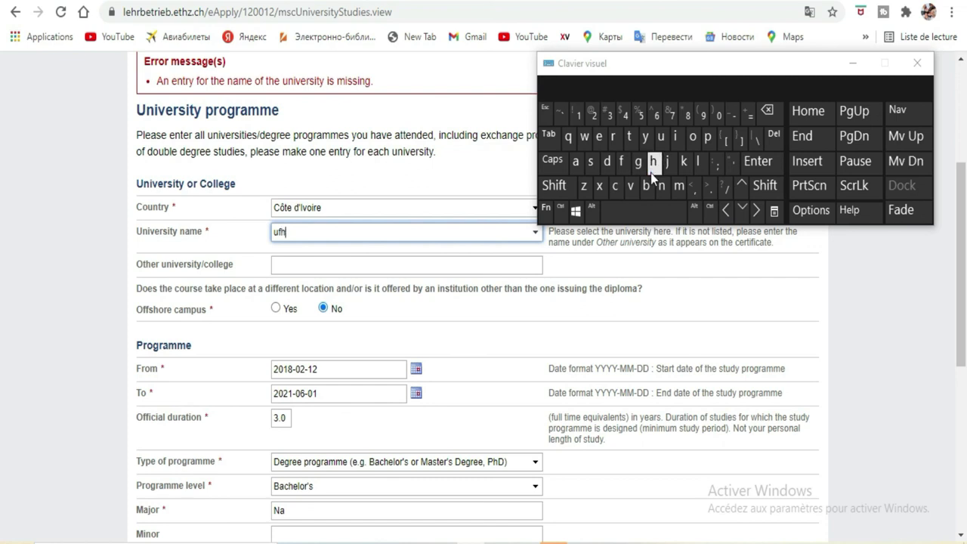
{"action": "left_click", "coordinate": [648, 186]}
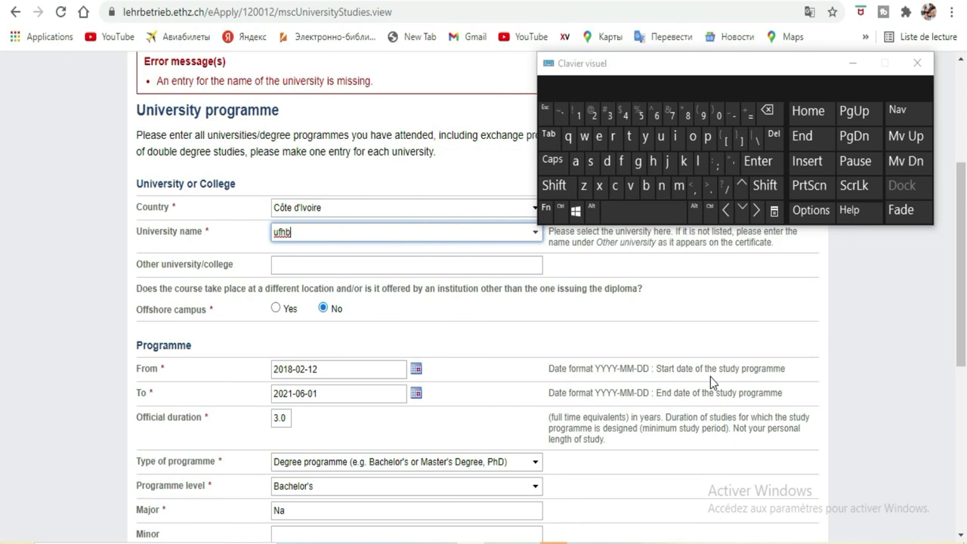
{"action": "scroll", "coordinate": [710, 378], "scroll_direction": "down", "scroll_amount": 5}
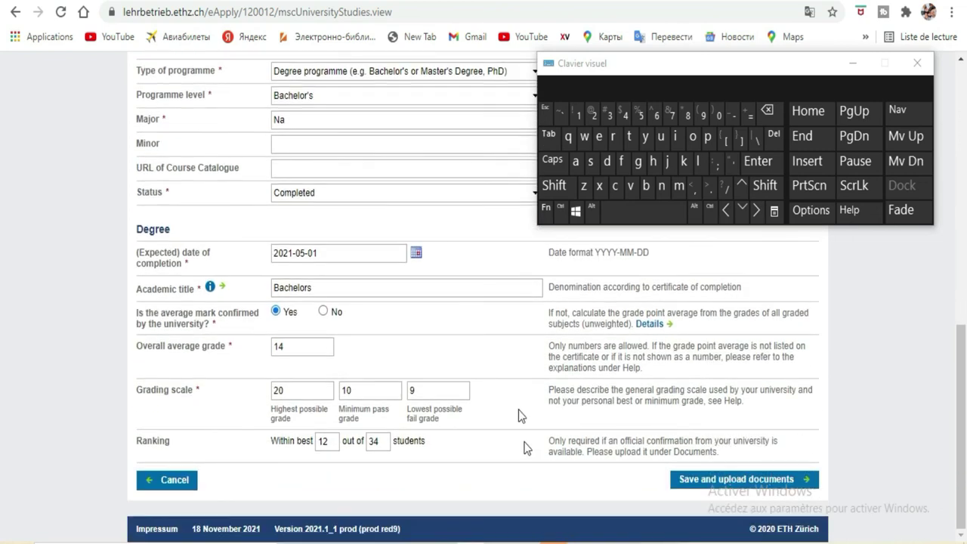
{"action": "left_click", "coordinate": [776, 481]}
{"action": "scroll", "coordinate": [362, 139], "scroll_direction": "up", "scroll_amount": 2}
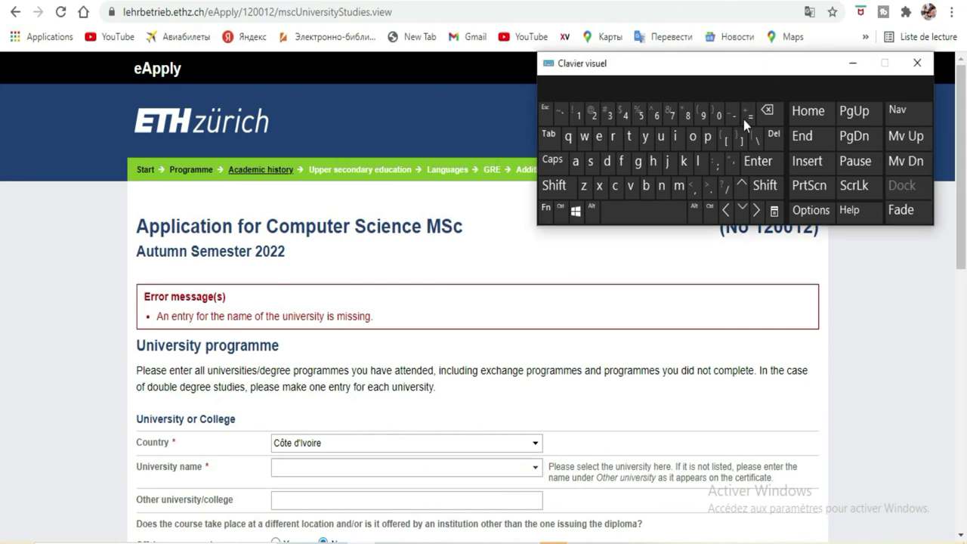
Move the on-screen keyboard clear of the error message and review the university programme form from the university name through the ranking
{"action": "left_click_drag", "start_coordinate": [765, 76], "coordinate": [645, 334]}
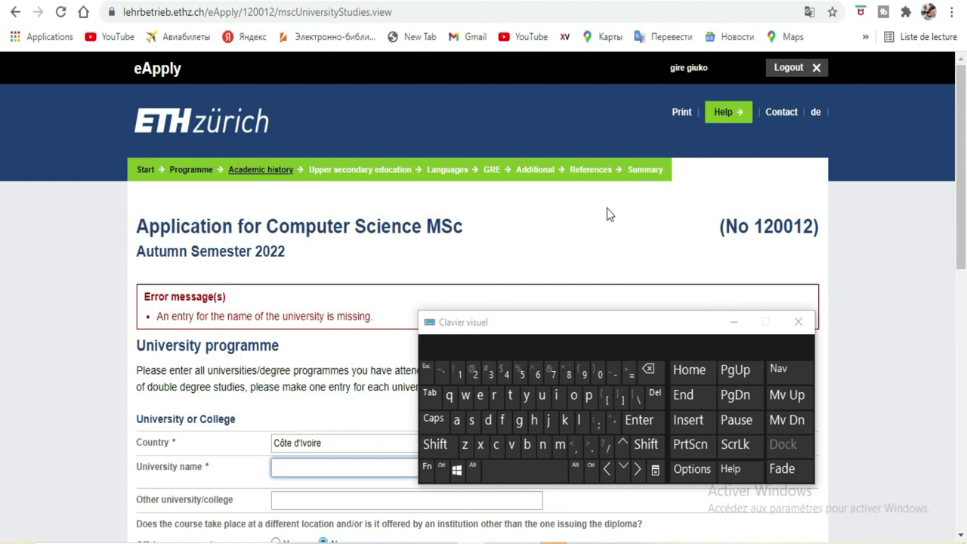
{"action": "left_click_drag", "start_coordinate": [637, 324], "coordinate": [694, 149]}
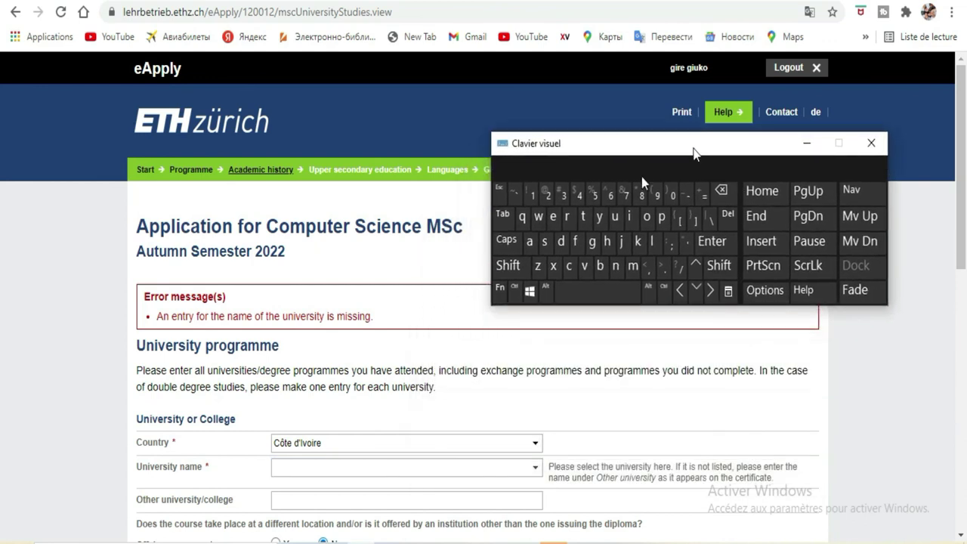
{"action": "left_click", "coordinate": [527, 467]}
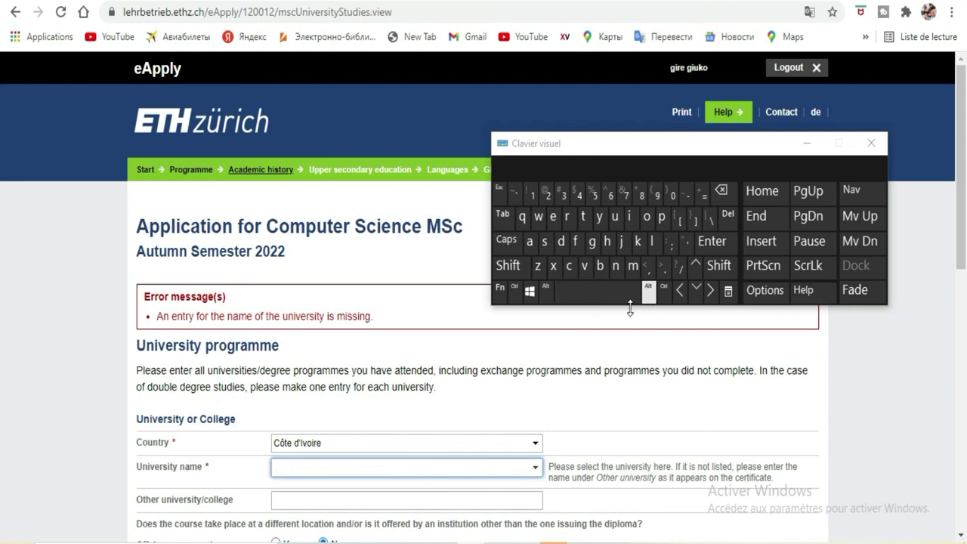
{"action": "scroll", "coordinate": [407, 393], "scroll_direction": "down", "scroll_amount": 8}
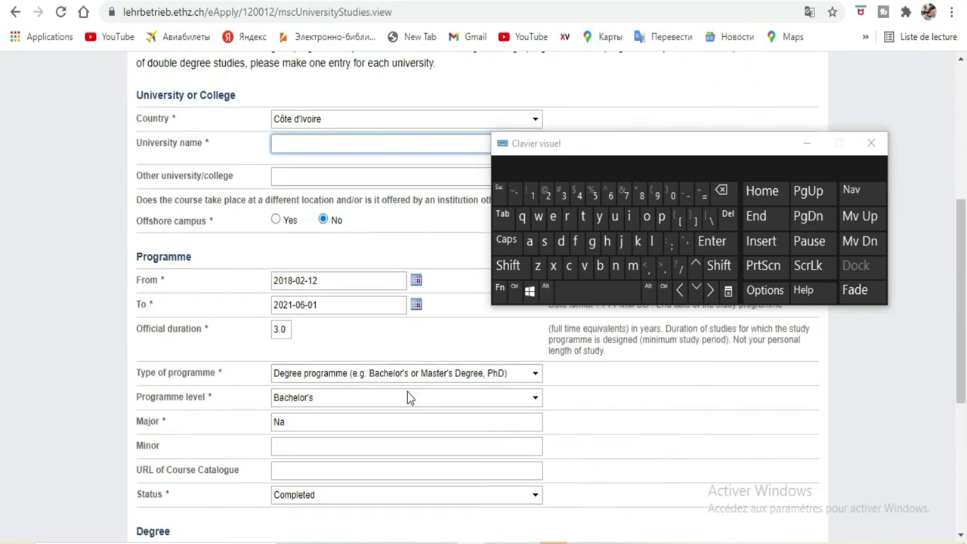
{"action": "scroll", "coordinate": [407, 395], "scroll_direction": "down", "scroll_amount": 1}
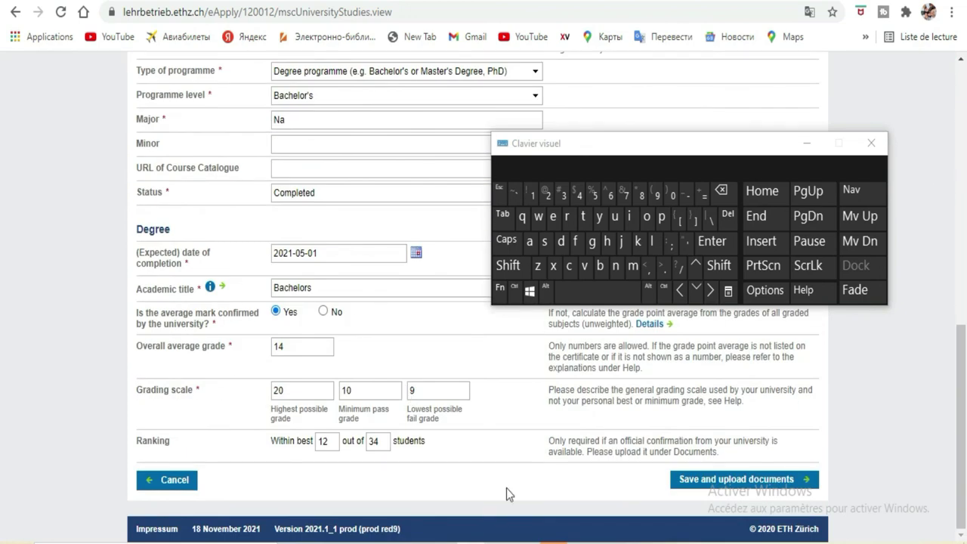